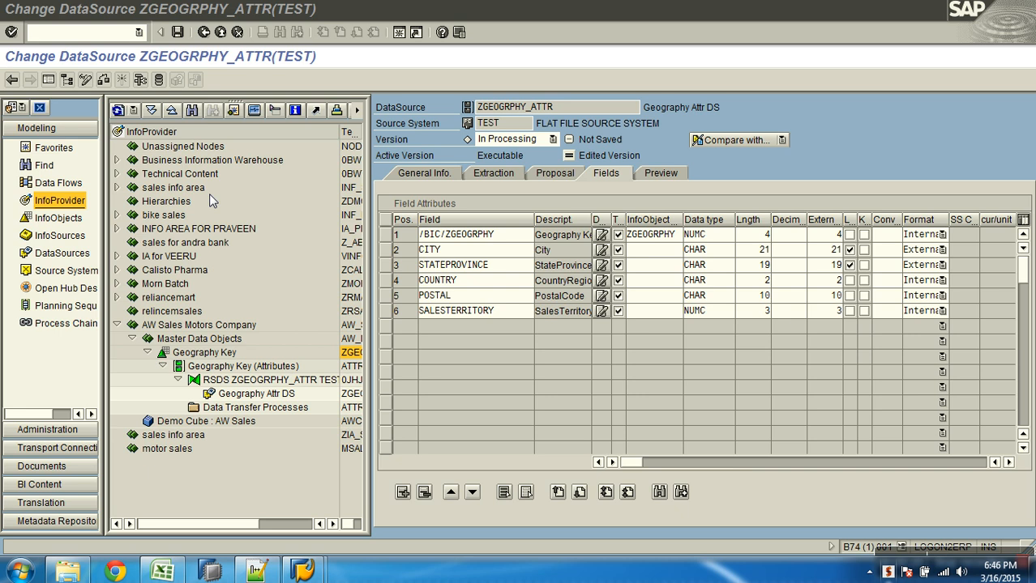
Exit the ZGEOGRPHY_ATTR DataSource editor without saving, back to the Modeling workbench
{"action": "left_click", "coordinate": [220, 32]}
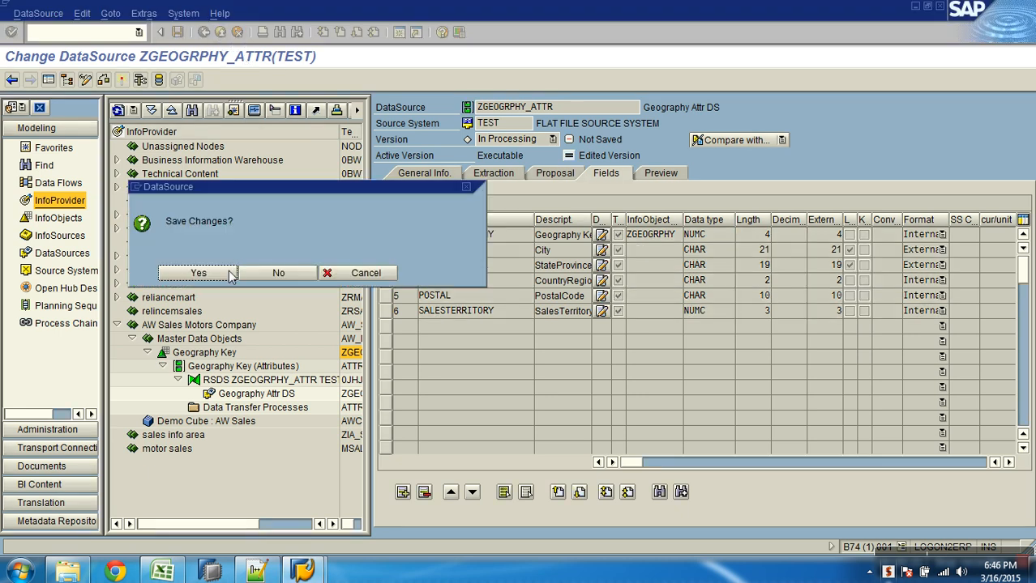
{"action": "left_click", "coordinate": [259, 272]}
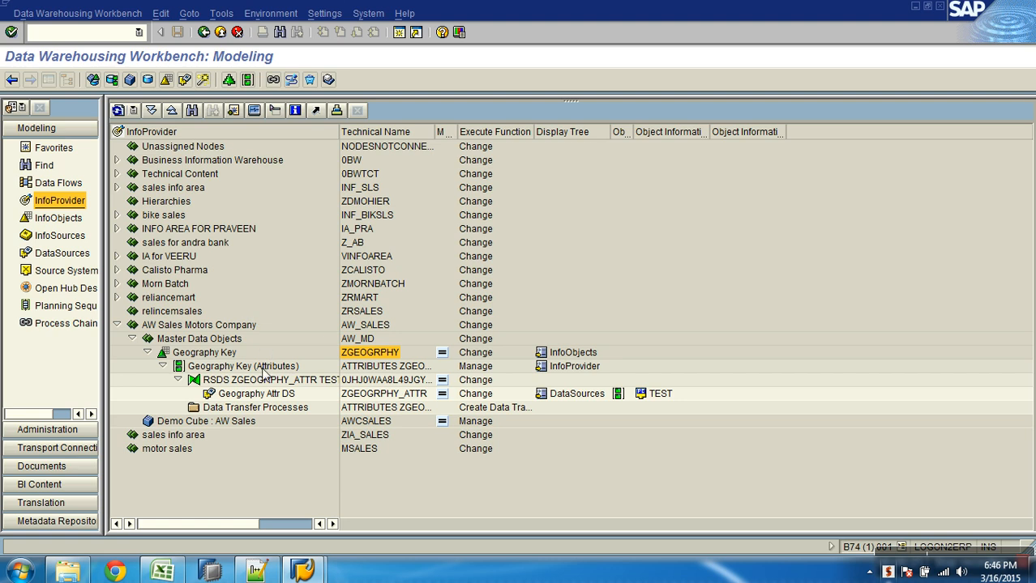
{"action": "left_click", "coordinate": [258, 368]}
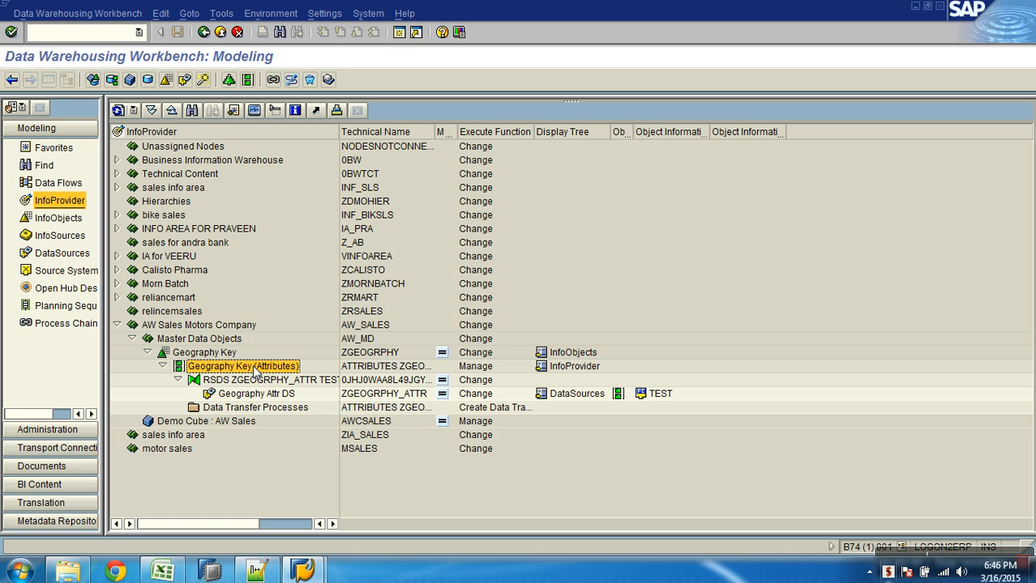
{"action": "left_click", "coordinate": [363, 354]}
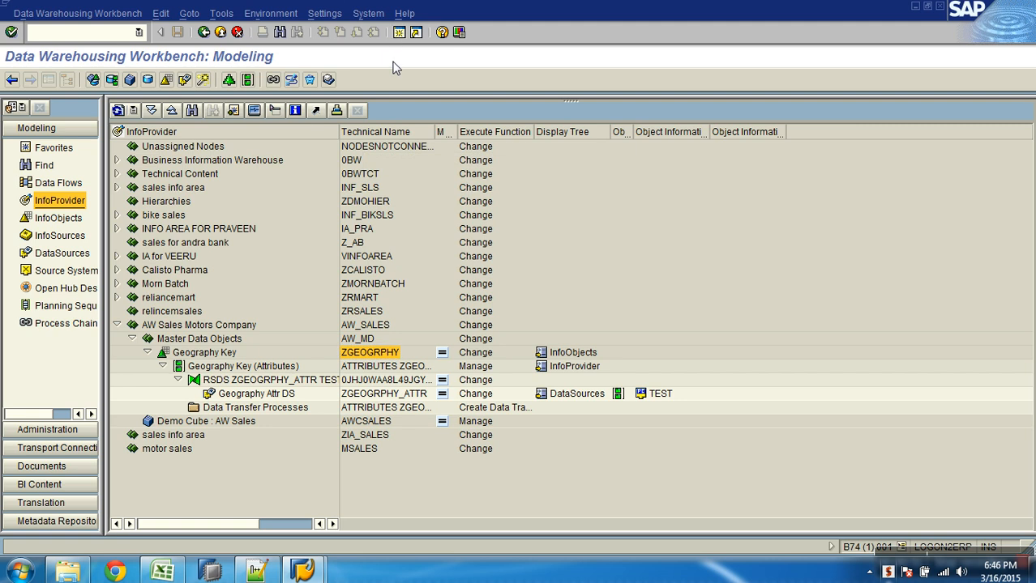
{"action": "key", "text": "F3"}
Display table /BIC/PZGEOGRPHY in SE11, then select the transformation node in the workbench
{"action": "type", "text": "se11"}
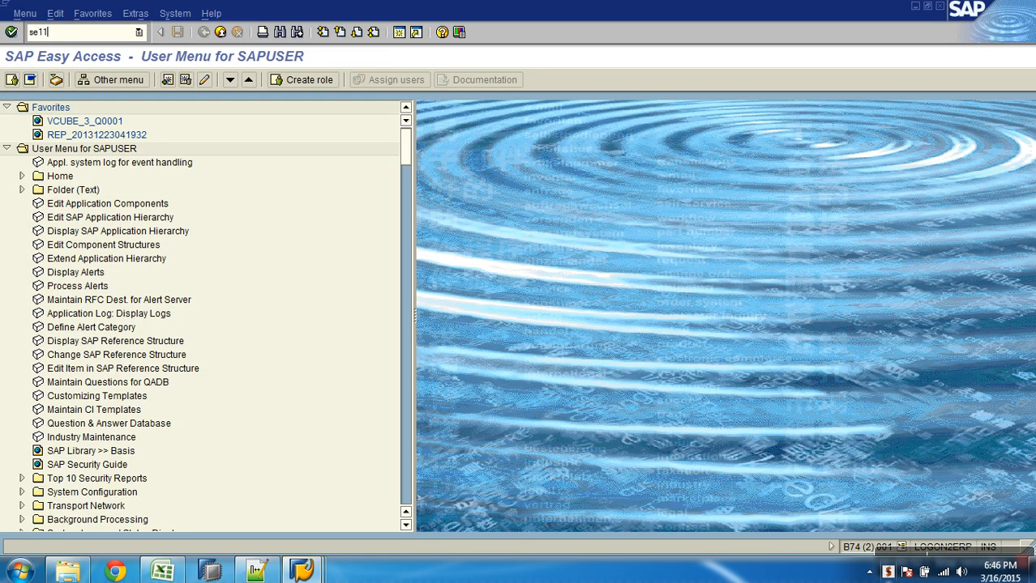
{"action": "key", "text": "Return"}
{"action": "type", "text": "/"}
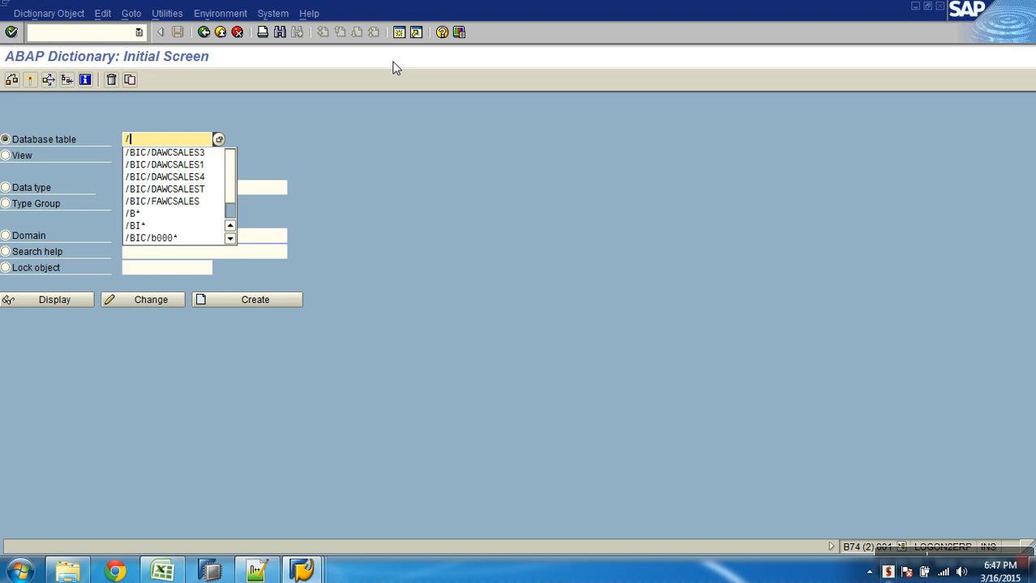
{"action": "type", "text": "bic/pZGEOGRPHY"}
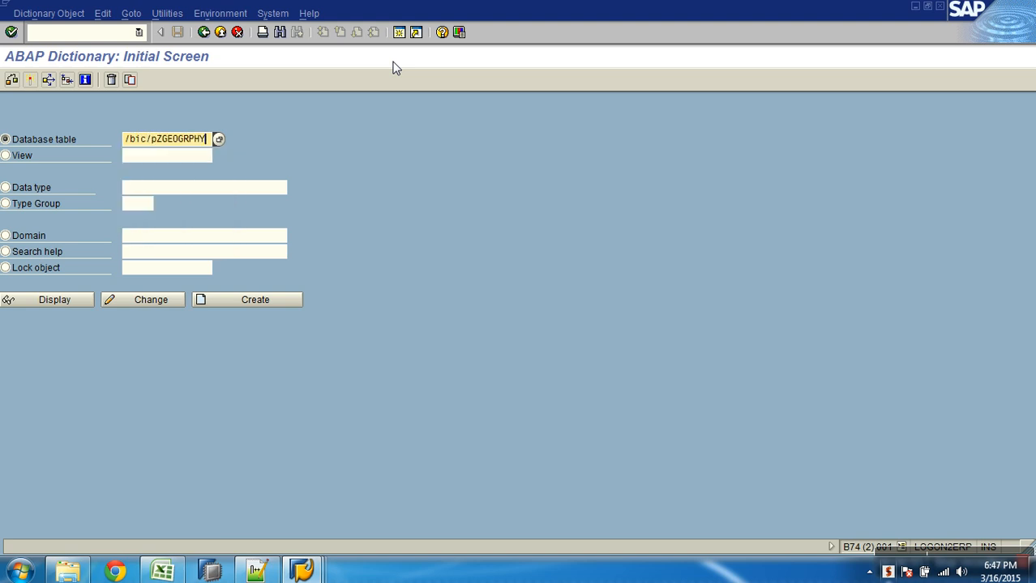
{"action": "left_click", "coordinate": [75, 299]}
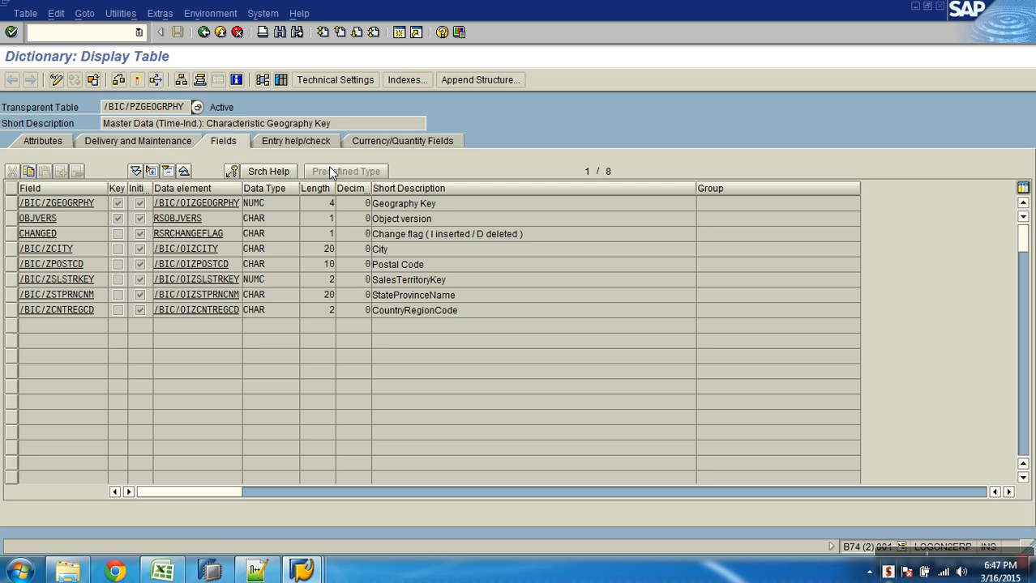
{"action": "key", "text": "alt+Tab"}
{"action": "left_click", "coordinate": [266, 380]}
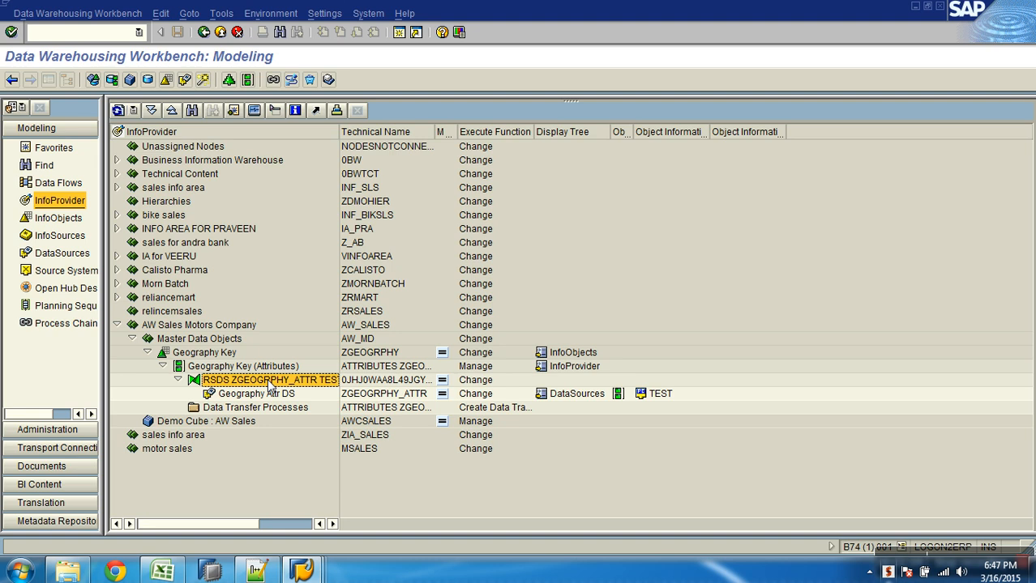
{"action": "left_click", "coordinate": [271, 397]}
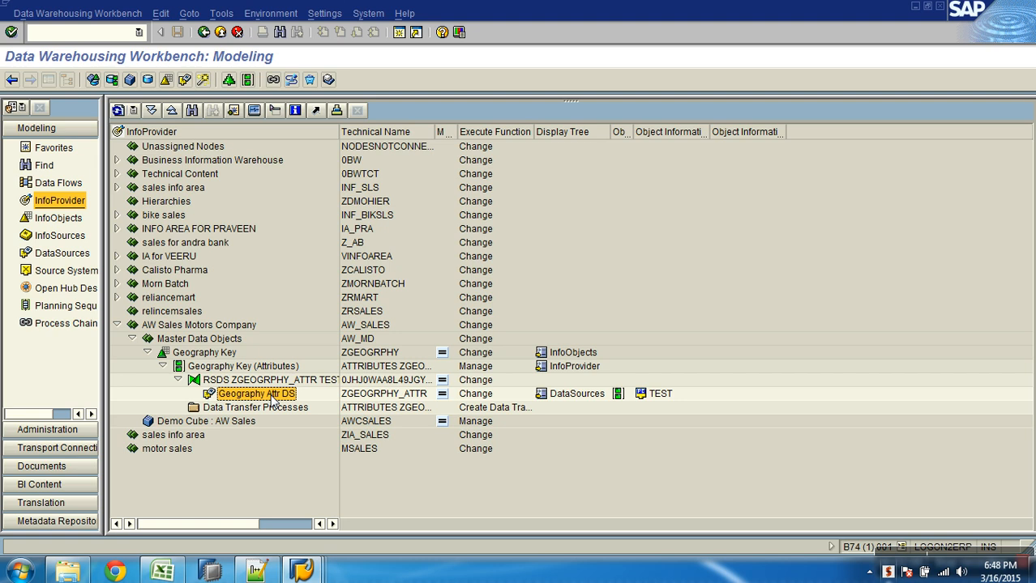
Review the empty PSA request list of Geography Attr DS via Manage
{"action": "right_click", "coordinate": [272, 397]}
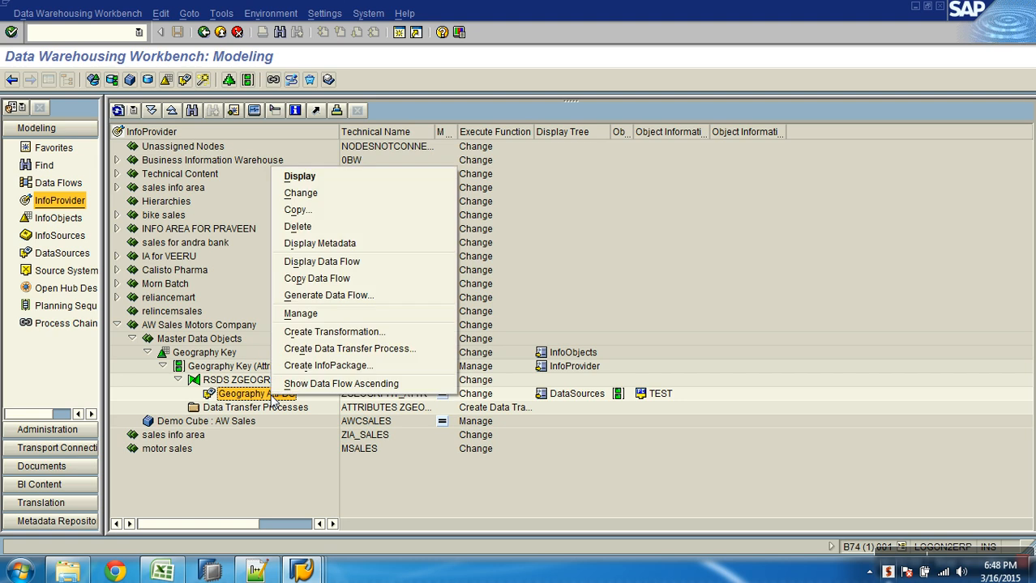
{"action": "left_click", "coordinate": [316, 314]}
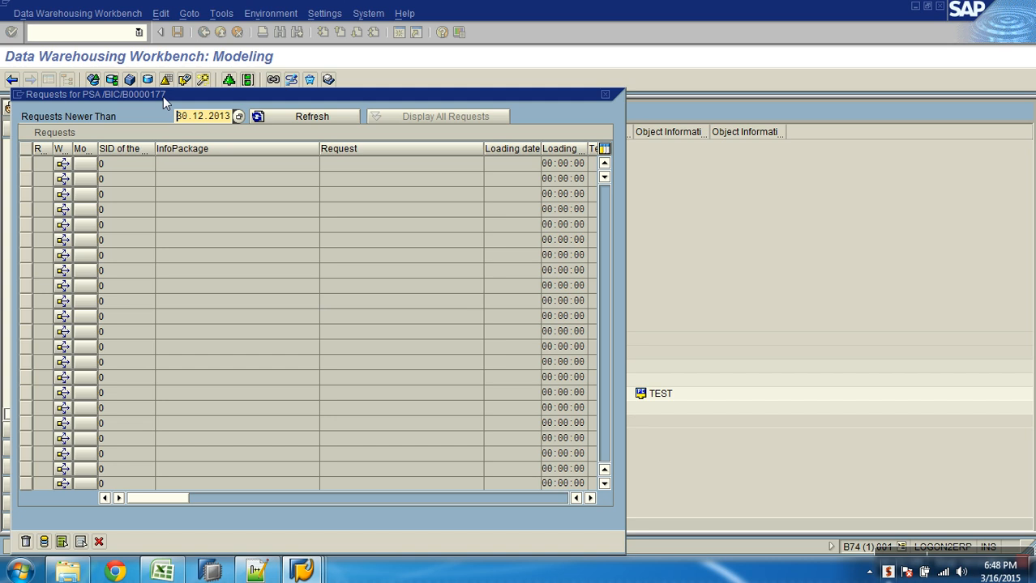
{"action": "left_click", "coordinate": [100, 541]}
Return the SE11 session to the ABAP Dictionary initial screen
{"action": "mouse_move", "coordinate": [301, 572]}
{"action": "left_click", "coordinate": [438, 518]}
{"action": "left_click", "coordinate": [204, 31]}
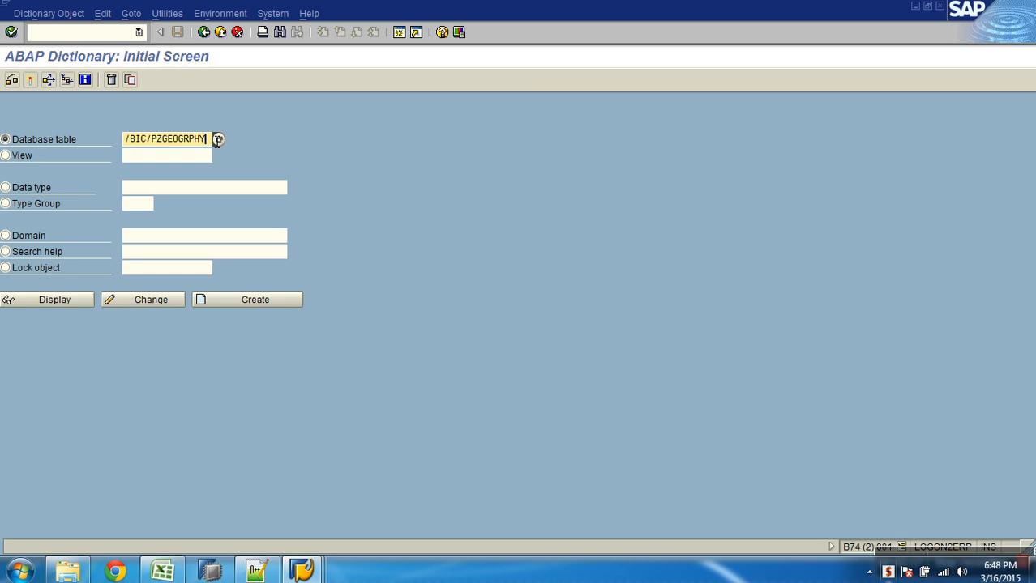
{"action": "left_click_drag", "start_coordinate": [209, 140], "coordinate": [128, 141]}
{"action": "type", "text": "/"}
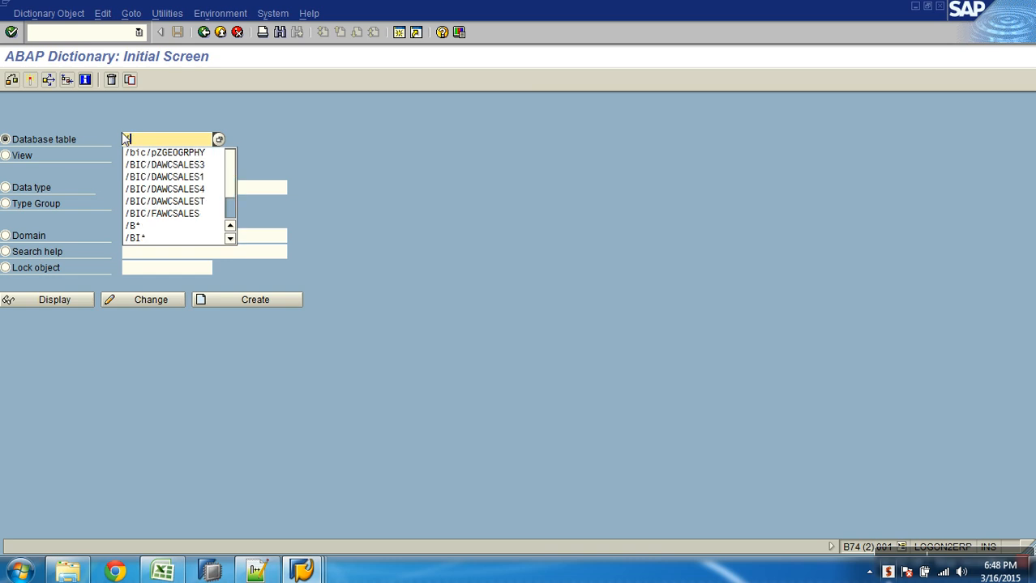
{"action": "type", "text": "bic/b00"}
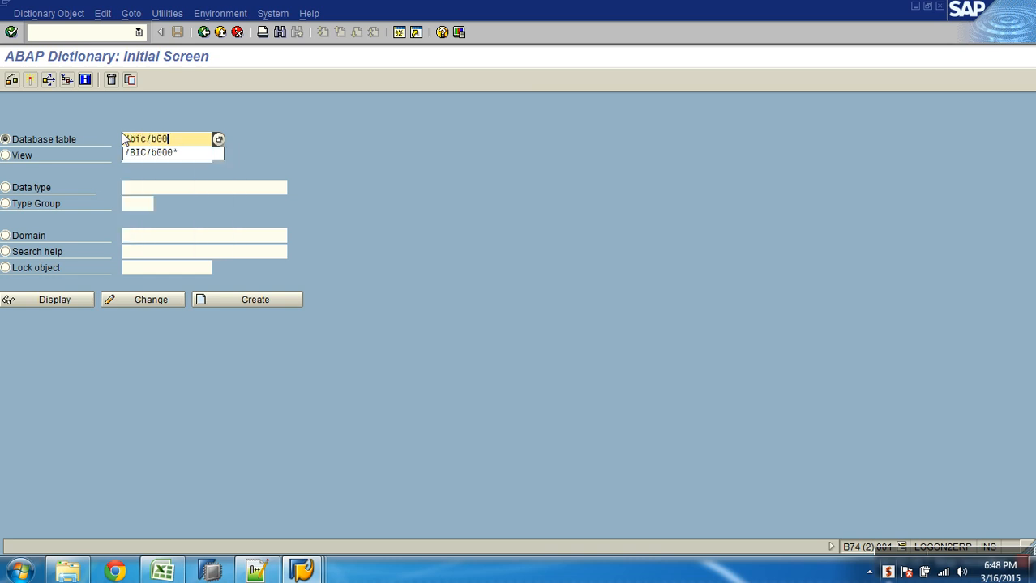
{"action": "type", "text": "00177"}
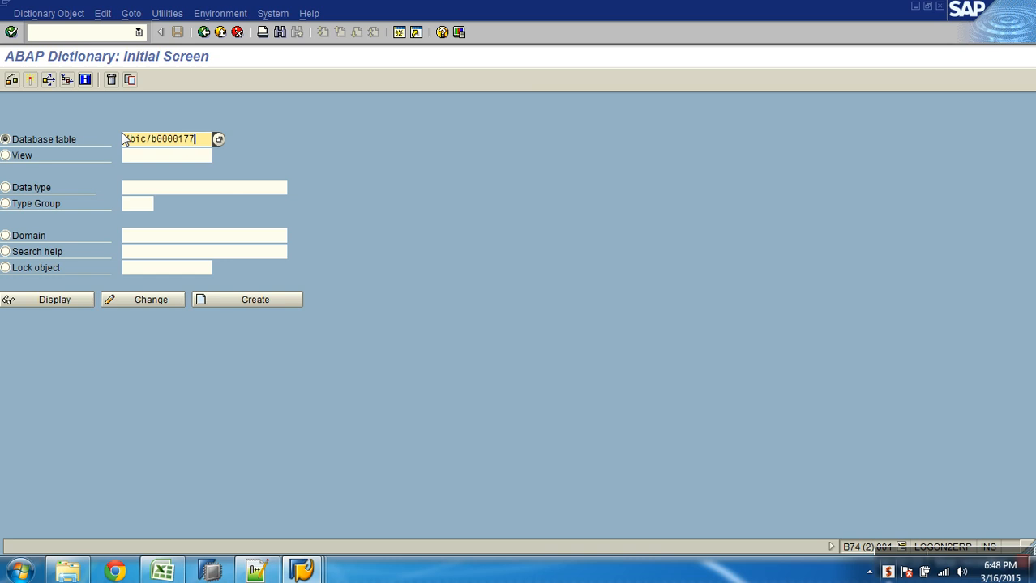
{"action": "type", "text": "000"}
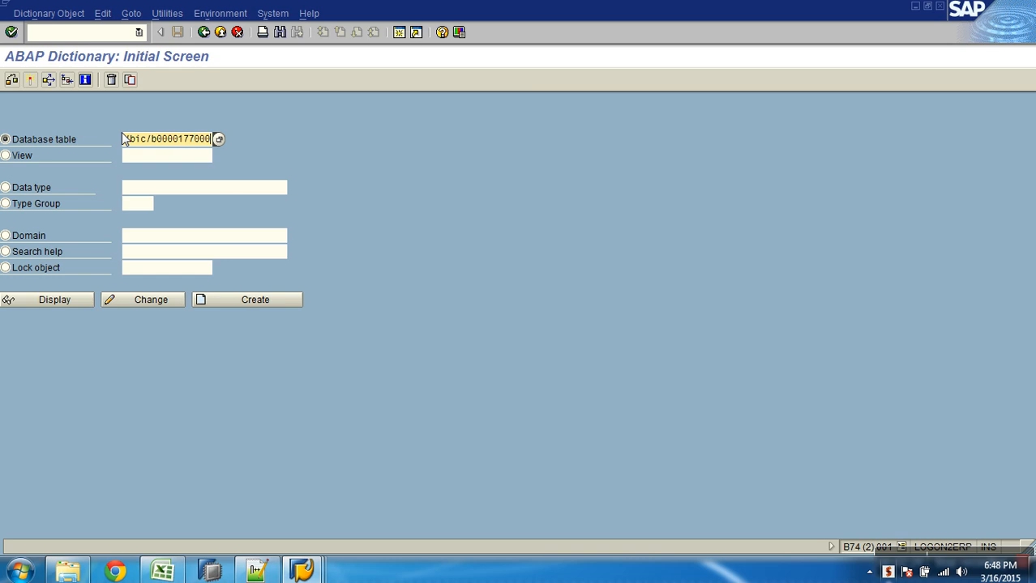
{"action": "left_click", "coordinate": [73, 300]}
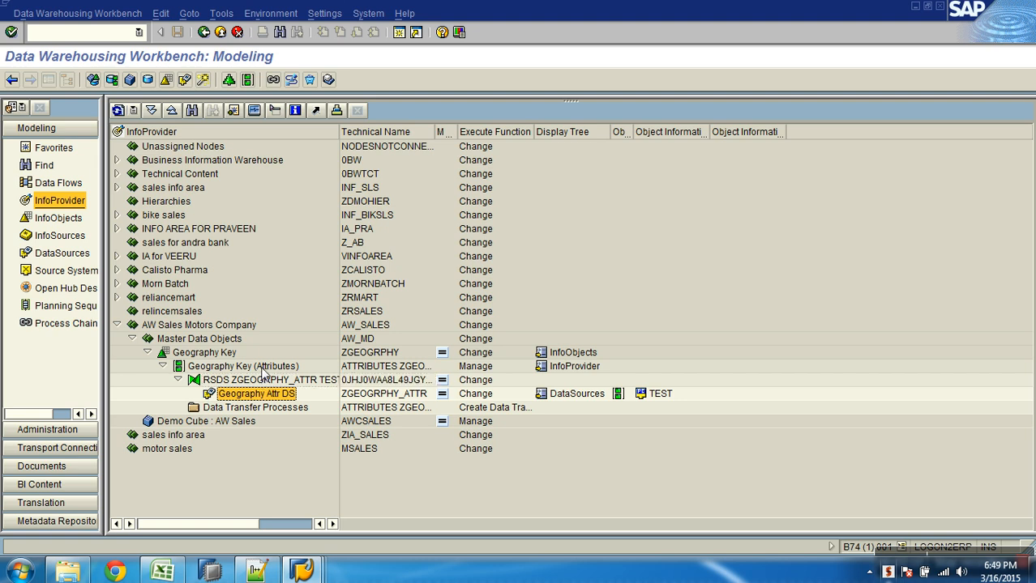
Open Geography Attr DS and list its 6 fields, GEOGRAPHYKEY to SALESTERRITORY
{"action": "left_click", "coordinate": [261, 367]}
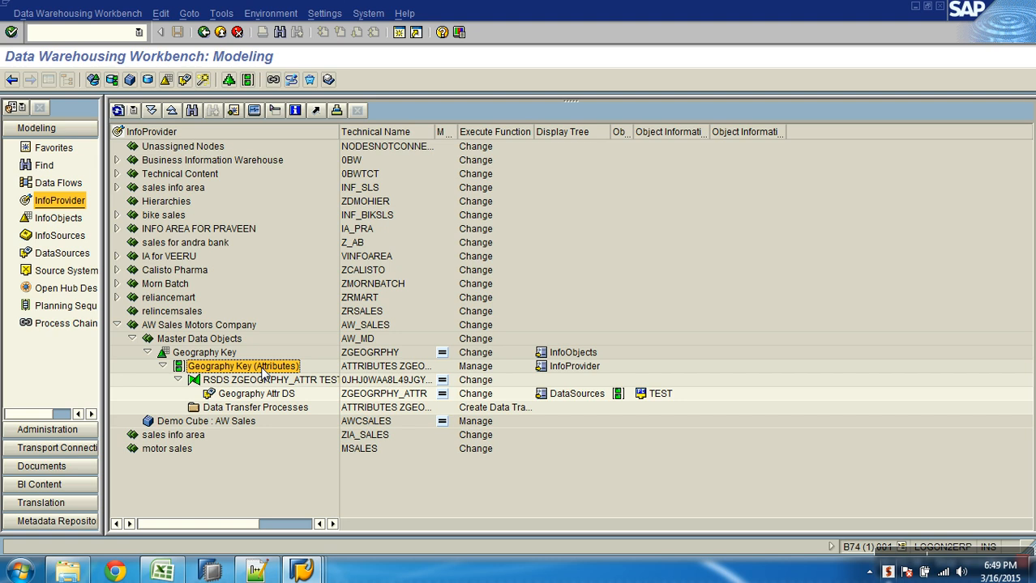
{"action": "double_click", "coordinate": [271, 394]}
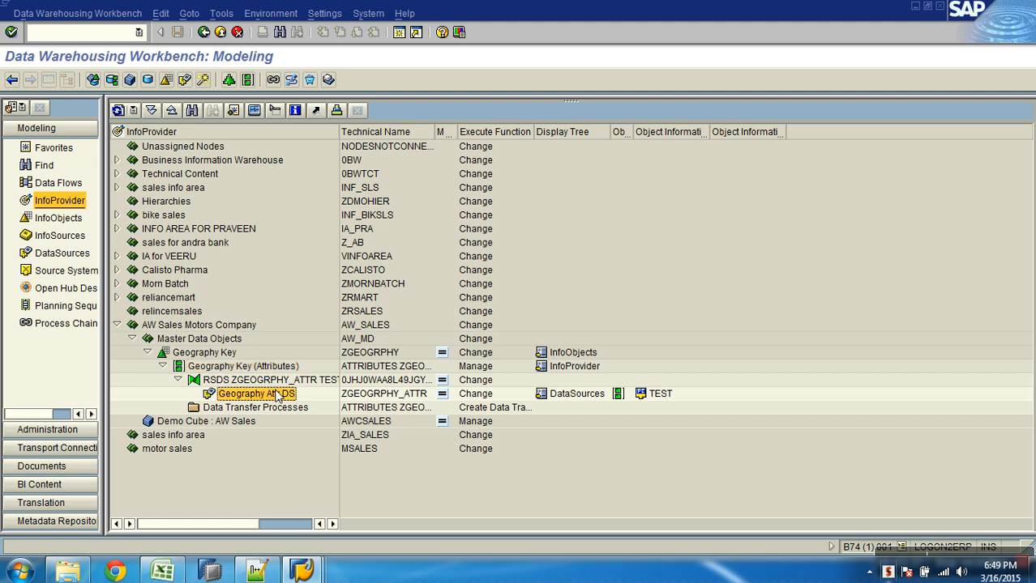
{"action": "left_click", "coordinate": [606, 173]}
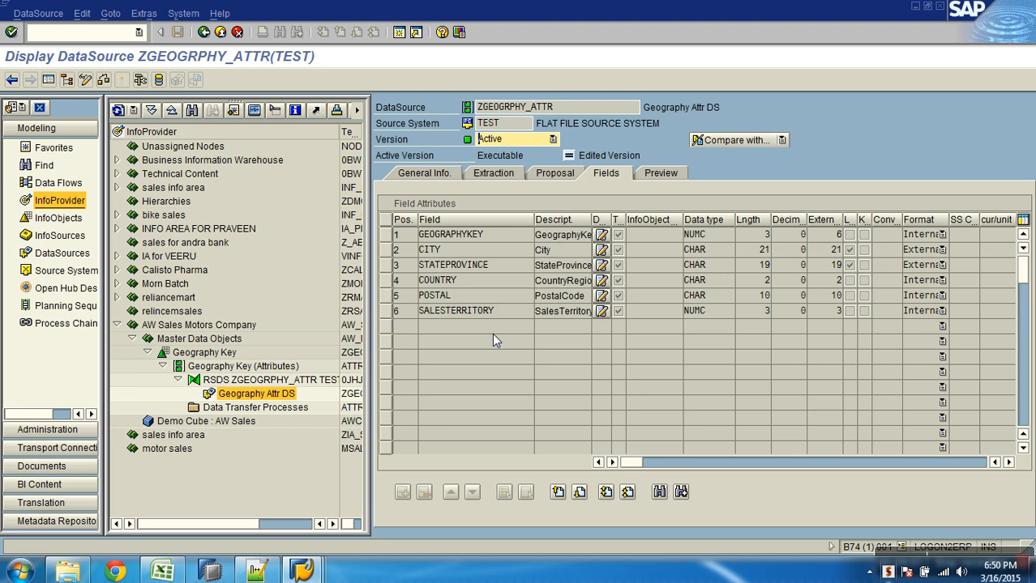
{"action": "key", "text": "alt+Tab"}
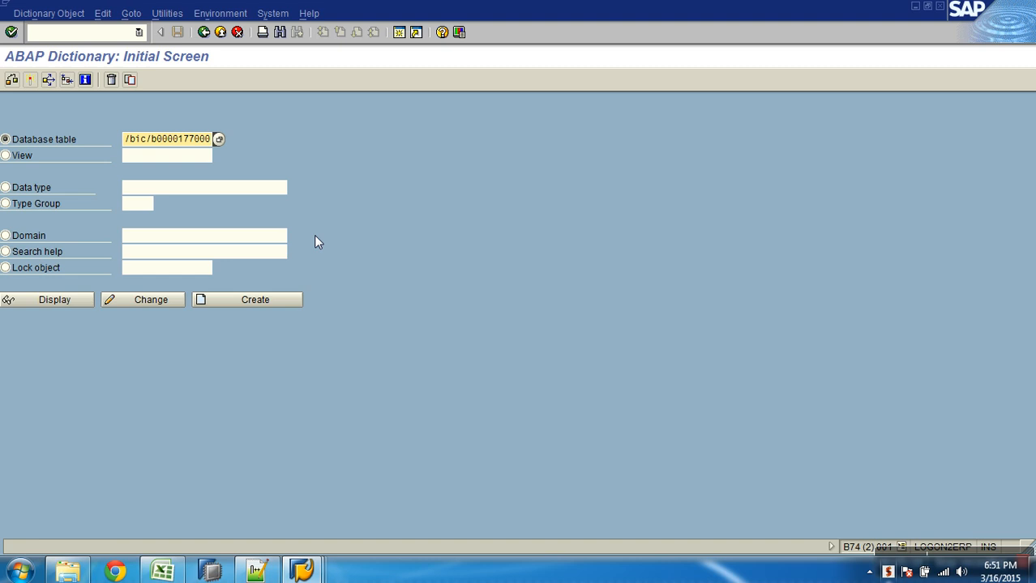
{"action": "left_click", "coordinate": [55, 301]}
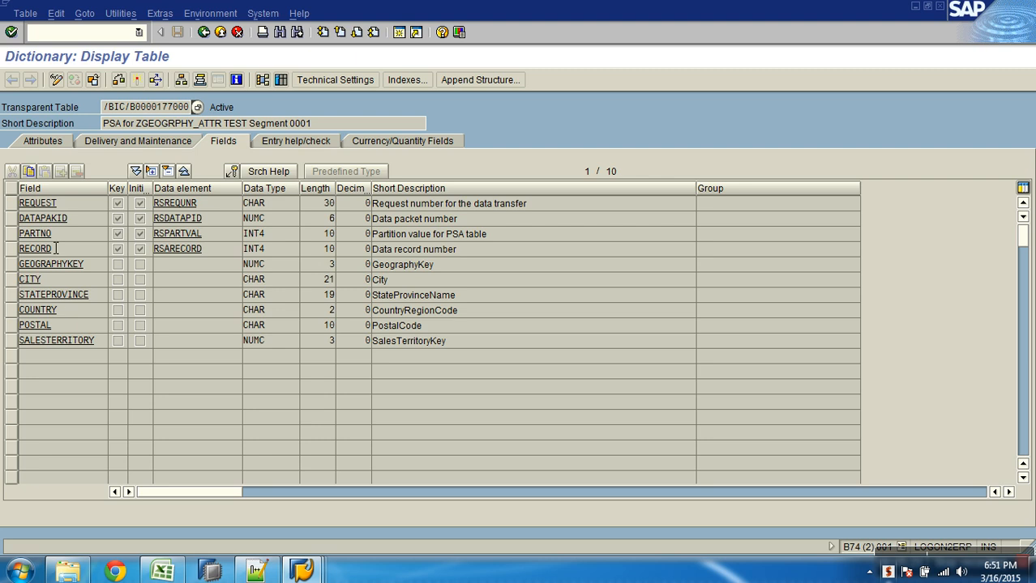
{"action": "left_click", "coordinate": [12, 204]}
{"action": "left_click_drag", "start_coordinate": [15, 217], "coordinate": [14, 253]}
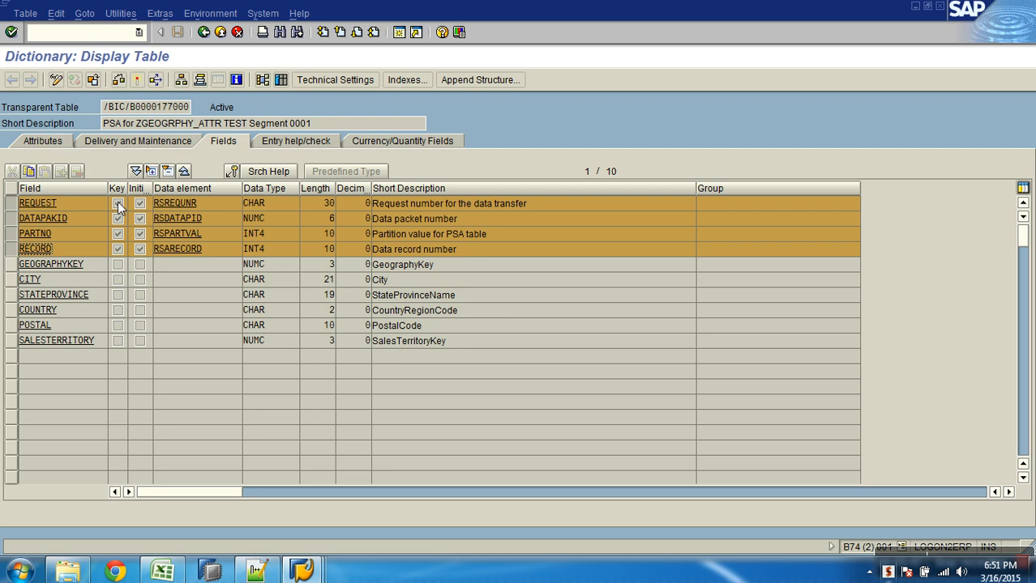
{"action": "left_click", "coordinate": [102, 269]}
{"action": "key", "text": "Down"}
{"action": "key", "text": "Down"}
{"action": "key", "text": "Down"}
{"action": "key", "text": "Down"}
{"action": "left_click", "coordinate": [281, 80]}
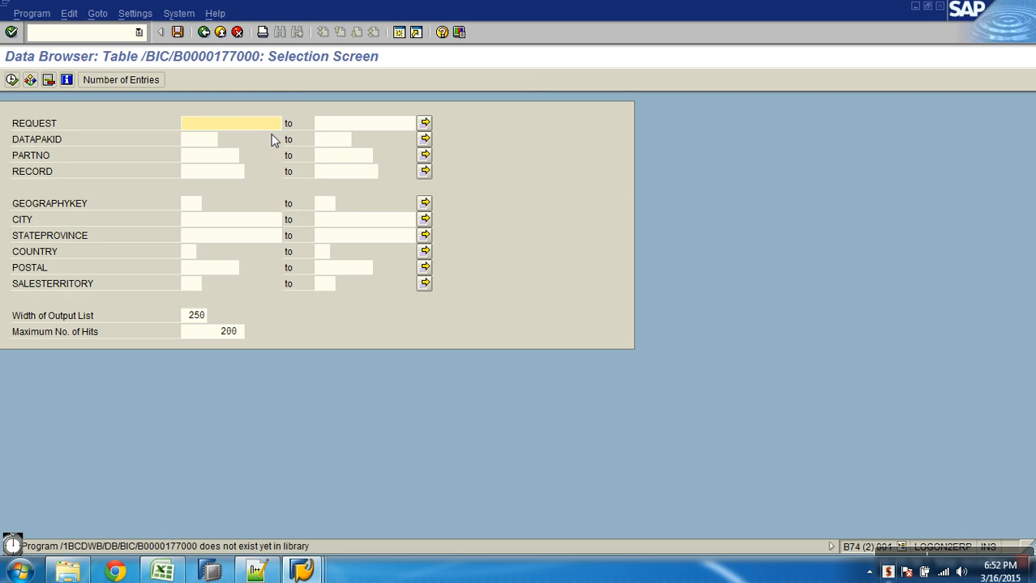
{"action": "left_click", "coordinate": [121, 81]}
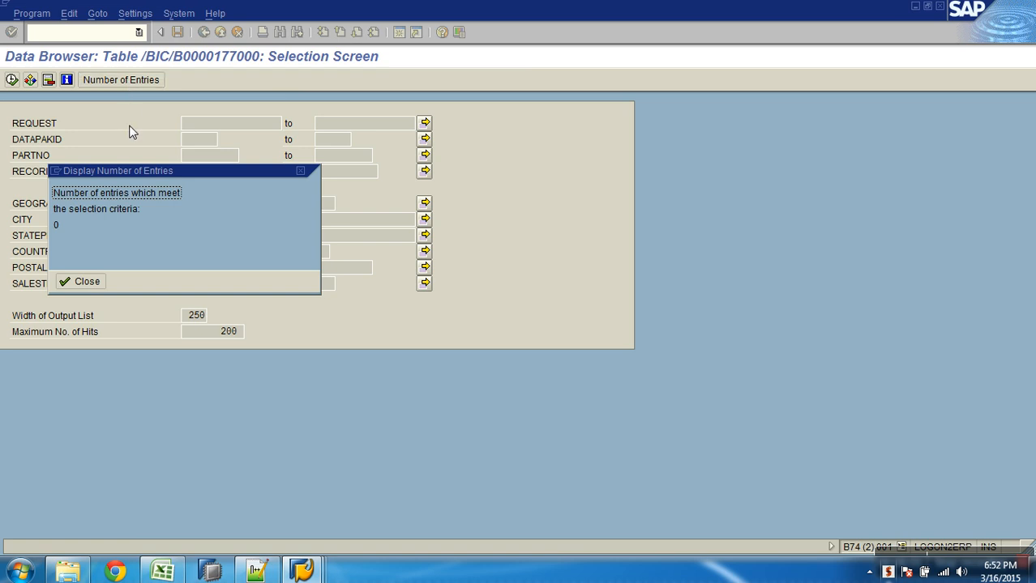
{"action": "left_click", "coordinate": [87, 282]}
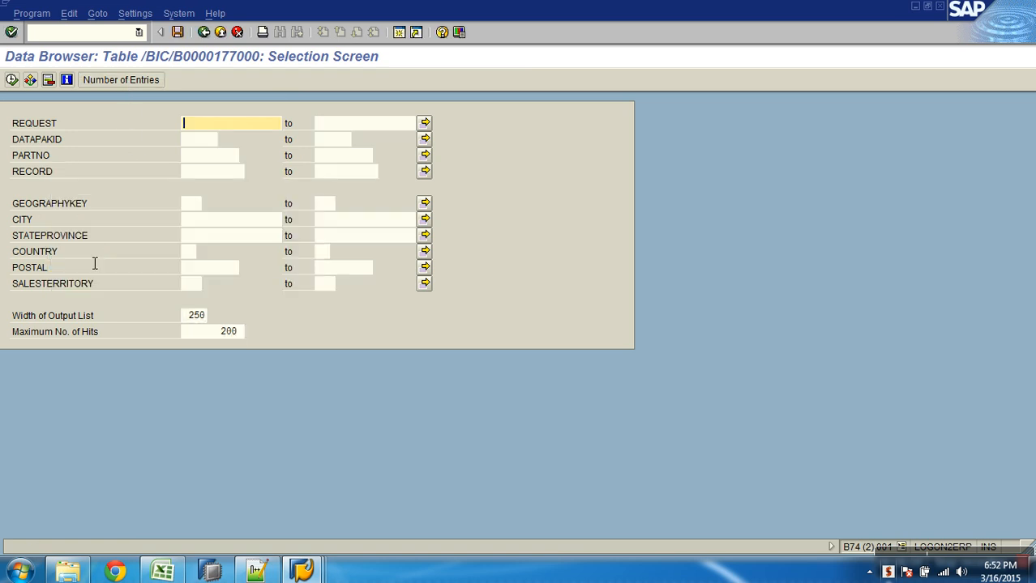
{"action": "key", "text": "F3"}
{"action": "left_click", "coordinate": [256, 572]}
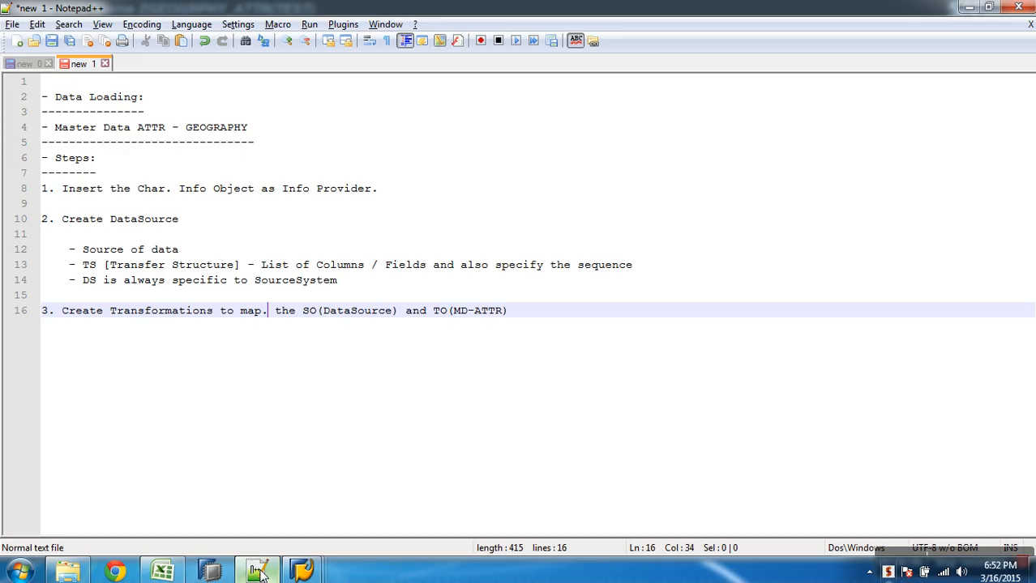
Insert a '- PSA (DB Table)' sub-point under step 2 of the notes
{"action": "left_click", "coordinate": [518, 317]}
{"action": "key", "text": "Return"}
{"action": "key", "text": "Return"}
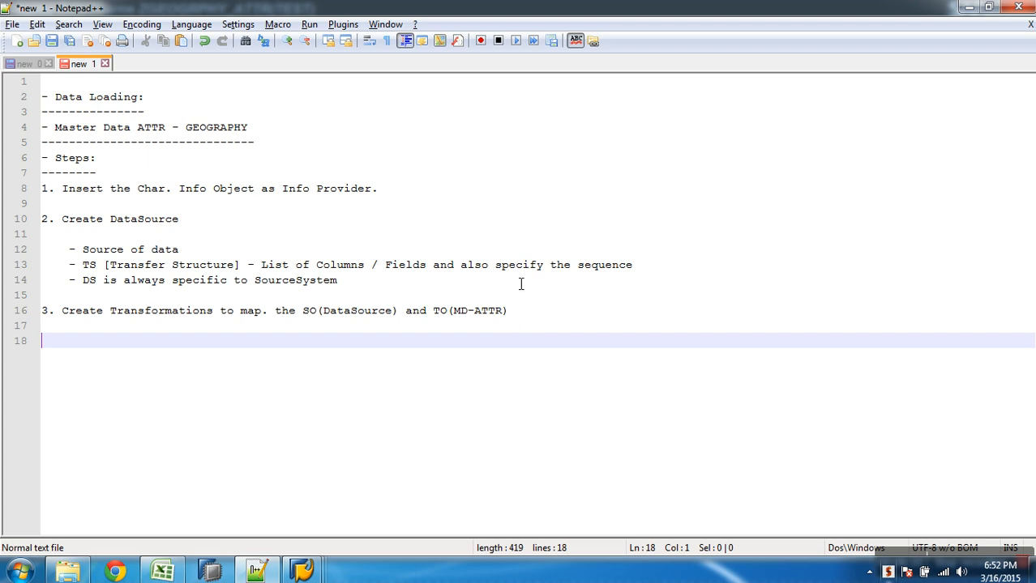
{"action": "left_click", "coordinate": [435, 298]}
{"action": "left_click", "coordinate": [450, 281]}
{"action": "key", "text": "Return"}
{"action": "type", "text": "-"}
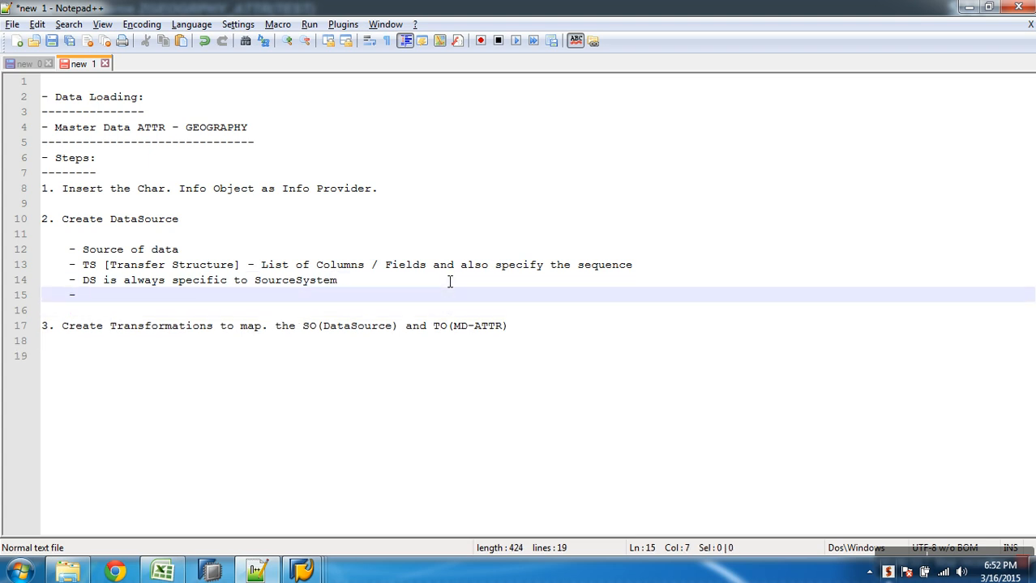
{"action": "type", "text": " PSA ("}
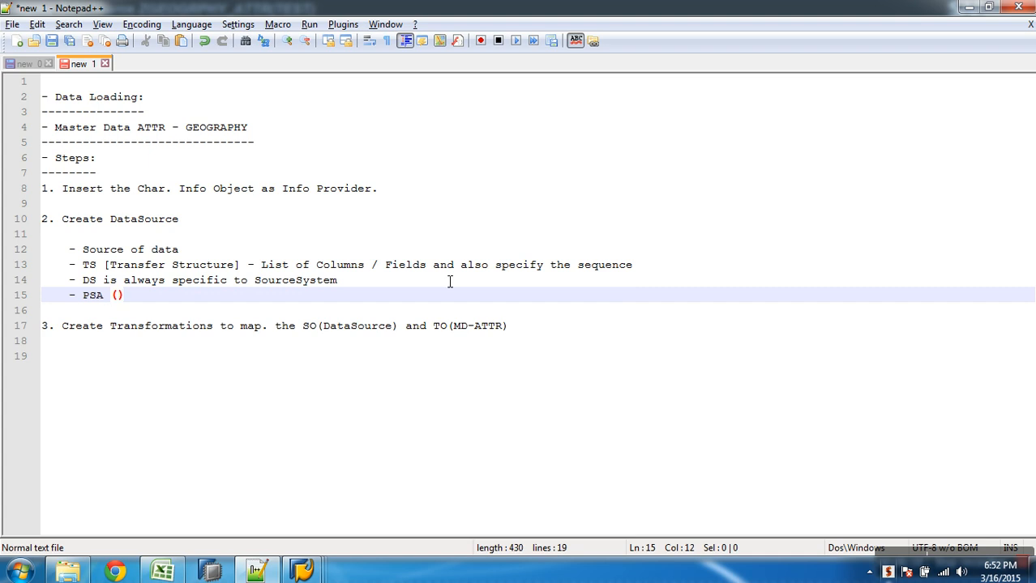
{"action": "type", "text": "DB Table"}
{"action": "key", "text": "Right"}
Add 'TS fields + 4 technical fields (Request No, Datapacket no, record no, partionno)', fixing typos
{"action": "type", "text": "- TS field s"}
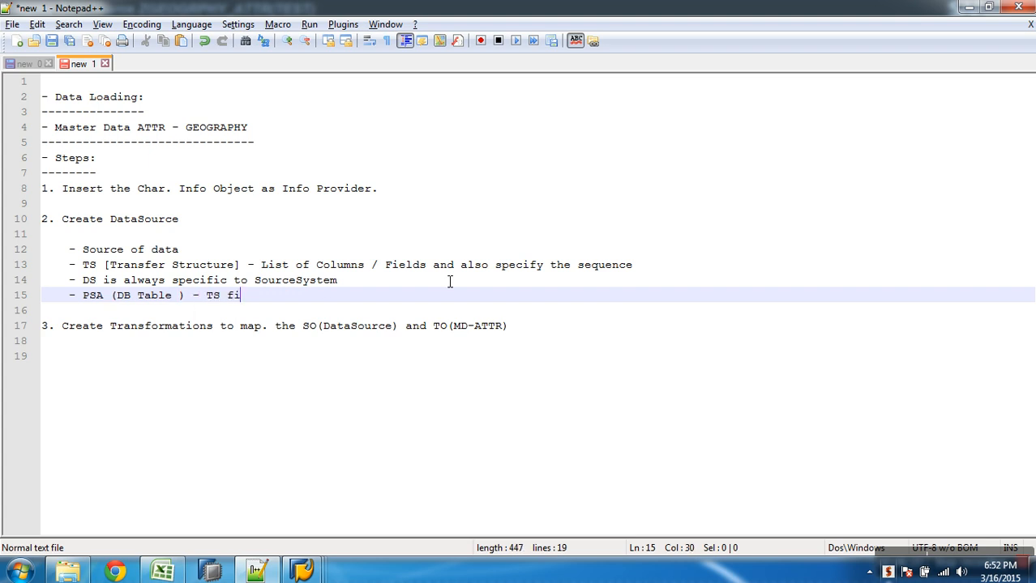
{"action": "key", "text": "BackSpace"}
{"action": "key", "text": "BackSpace"}
{"action": "type", "text": "s  + 4 techni"}
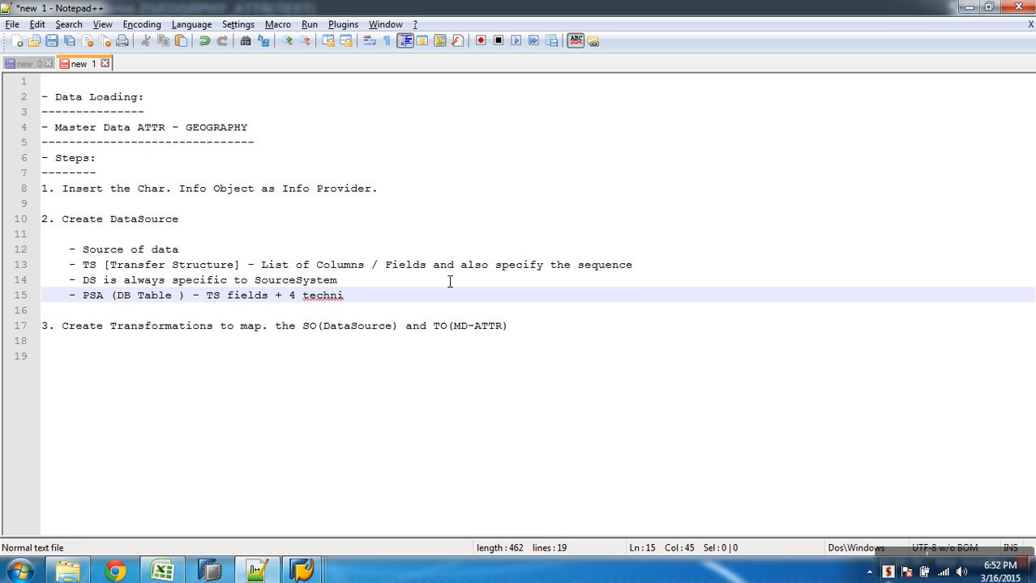
{"action": "type", "text": "cal fie"}
{"action": "type", "text": "lds (Req"}
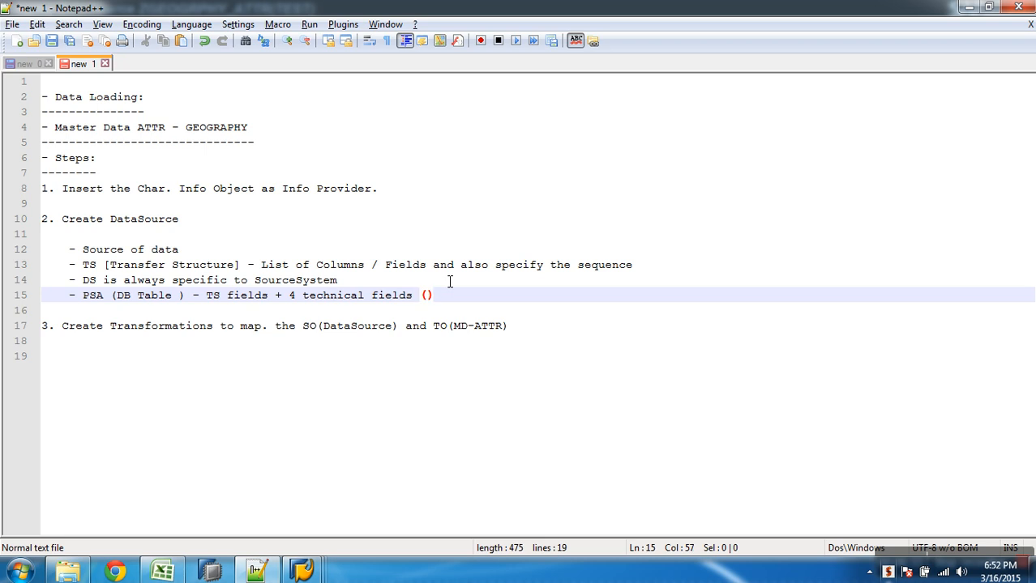
{"action": "type", "text": "uest No, Datra"}
{"action": "key", "text": "BackSpace"}
{"action": "key", "text": "BackSpace"}
{"action": "type", "text": "a"}
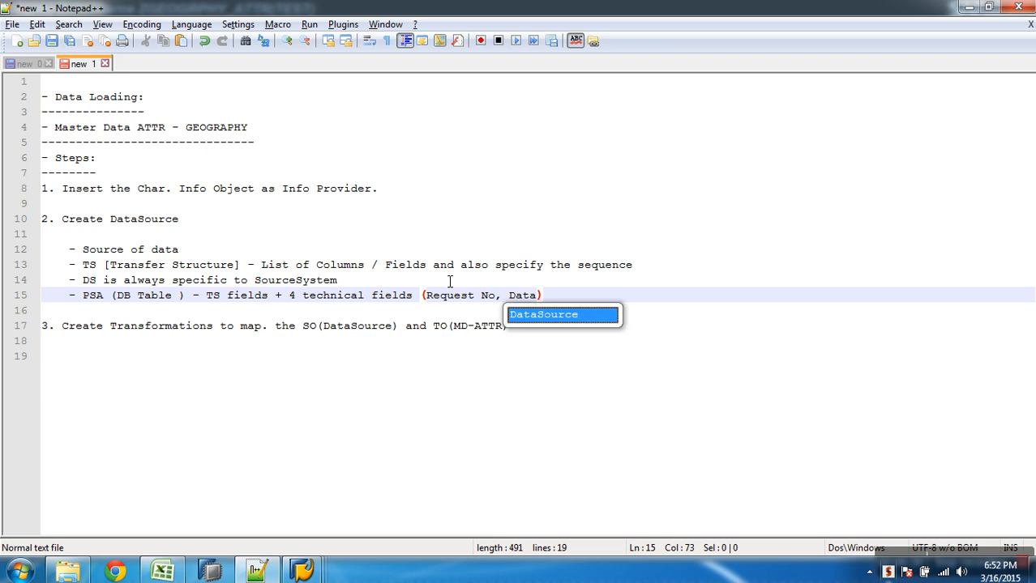
{"action": "type", "text": "pack"}
{"action": "type", "text": "no, recpor"}
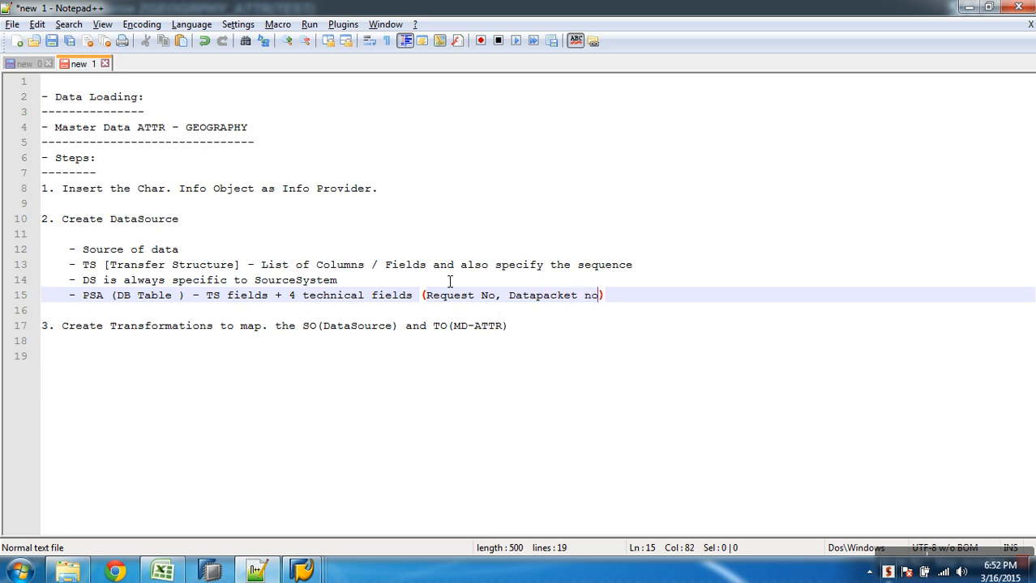
{"action": "type", "text": "t"}
{"action": "key", "text": "BackSpace"}
{"action": "key", "text": "BackSpace"}
{"action": "type", "text": "rd no, "}
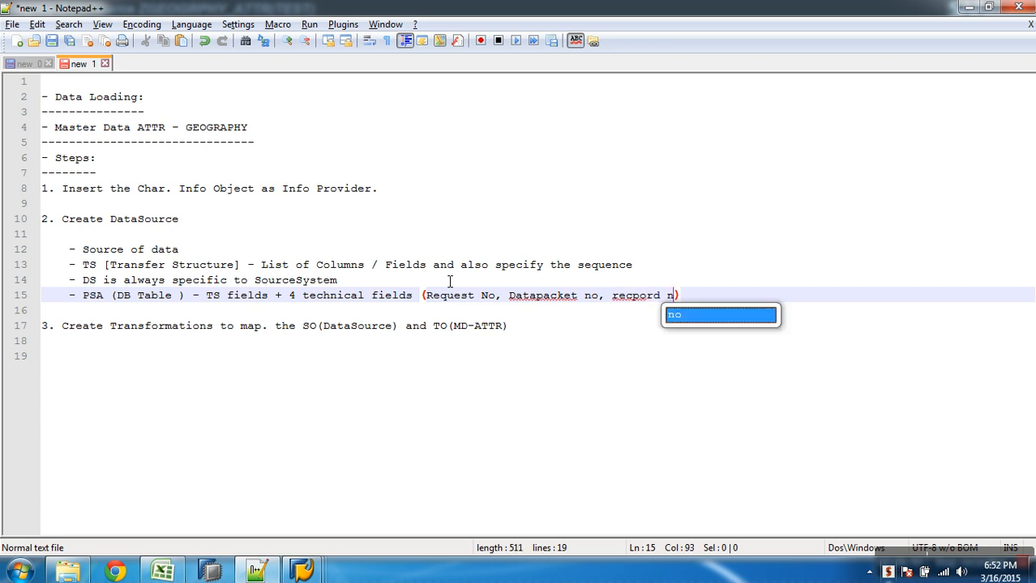
{"action": "type", "text": "partionno"}
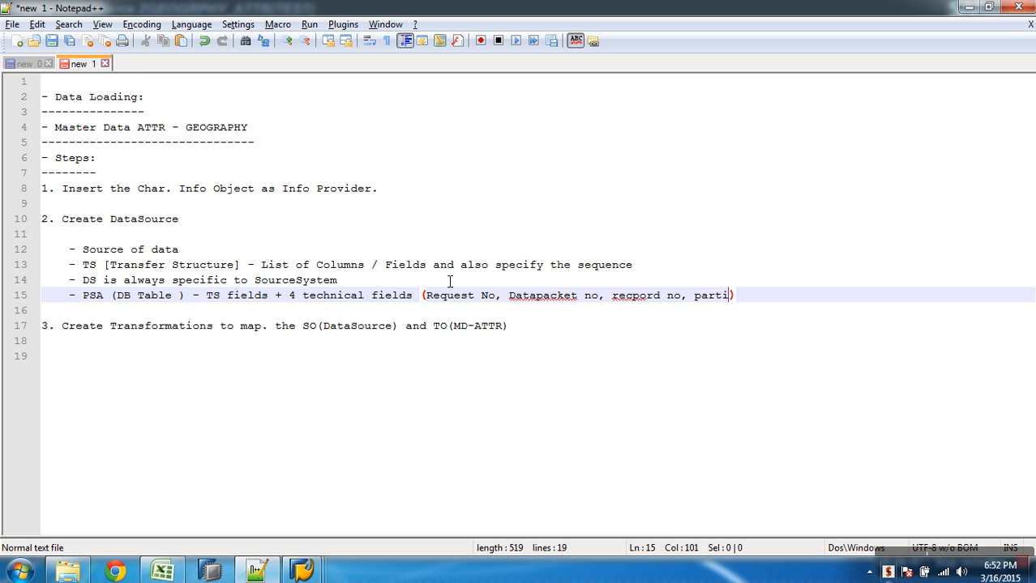
{"action": "left_click", "coordinate": [633, 297]}
{"action": "key", "text": "Delete"}
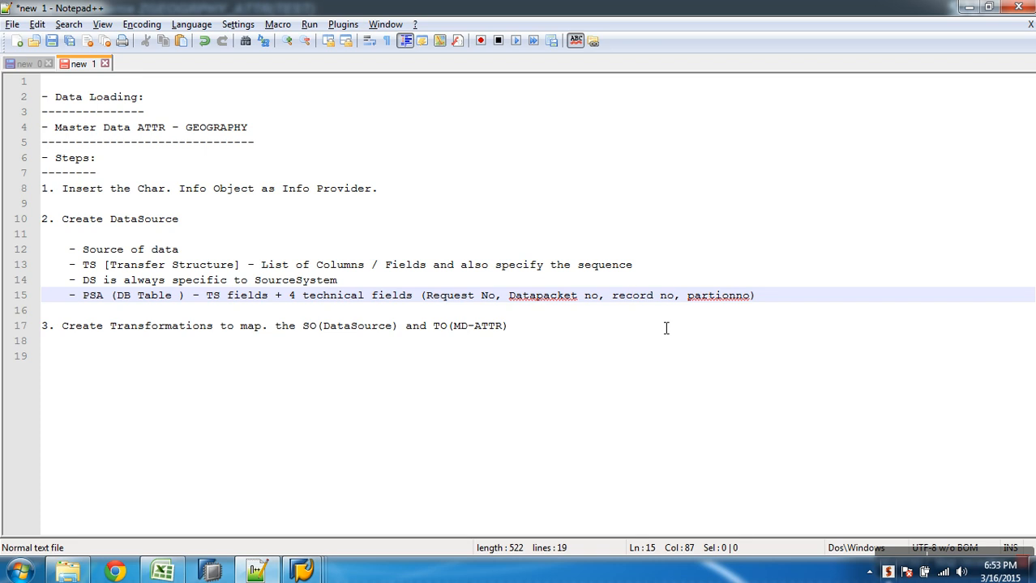
Start a new '-' bullet below the PSA line
{"action": "key", "text": "End"}
{"action": "key", "text": "Return"}
{"action": "type", "text": "-"}
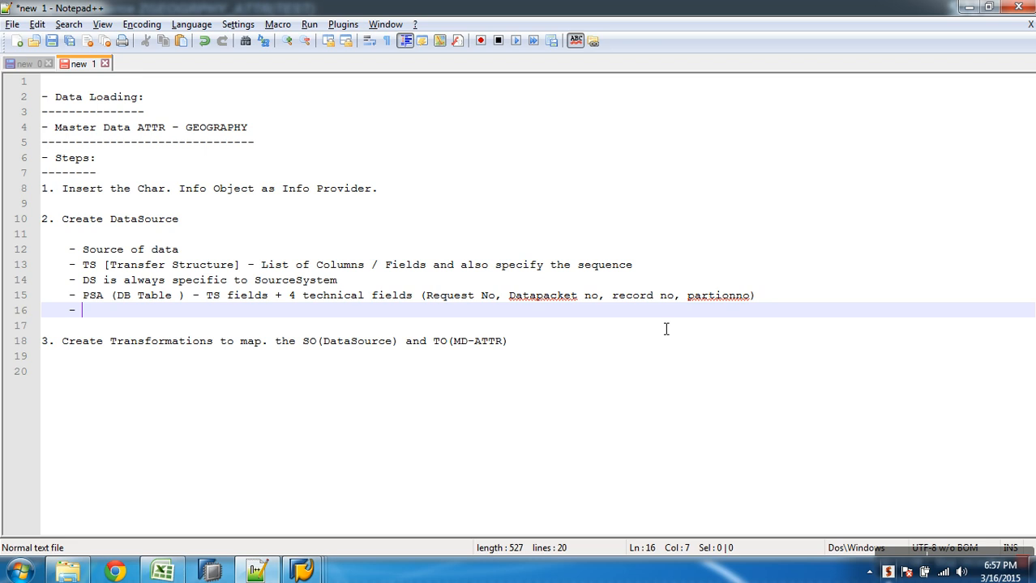
Type bullets 'same data from source' and '- error handling' beneath the PSA note
{"action": "type", "text": "s"}
{"action": "key", "text": "BackSpace"}
{"action": "type", "text": "same data "}
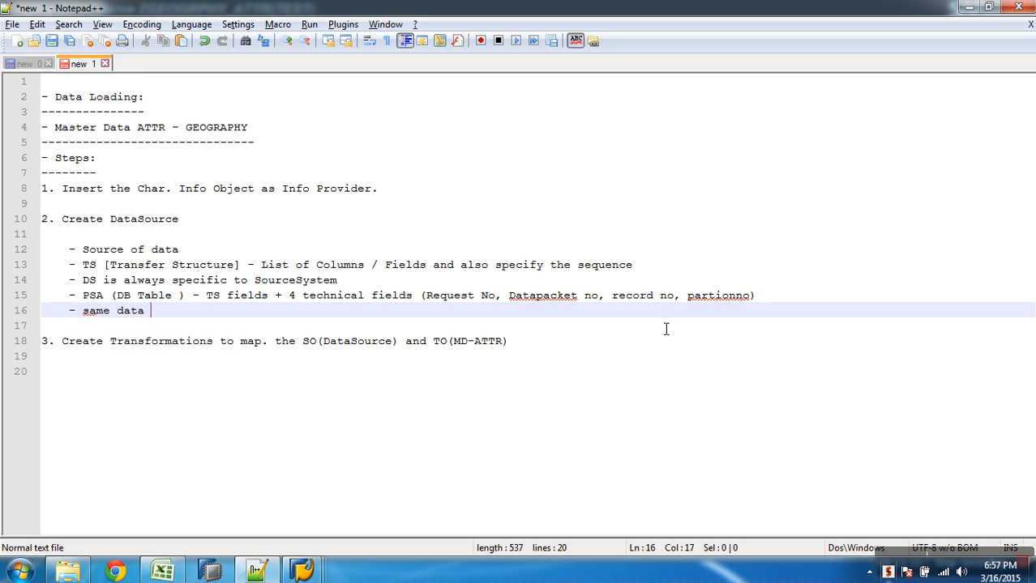
{"action": "type", "text": "from source"}
{"action": "key", "text": "Return"}
{"action": "type", "text": "- e"}
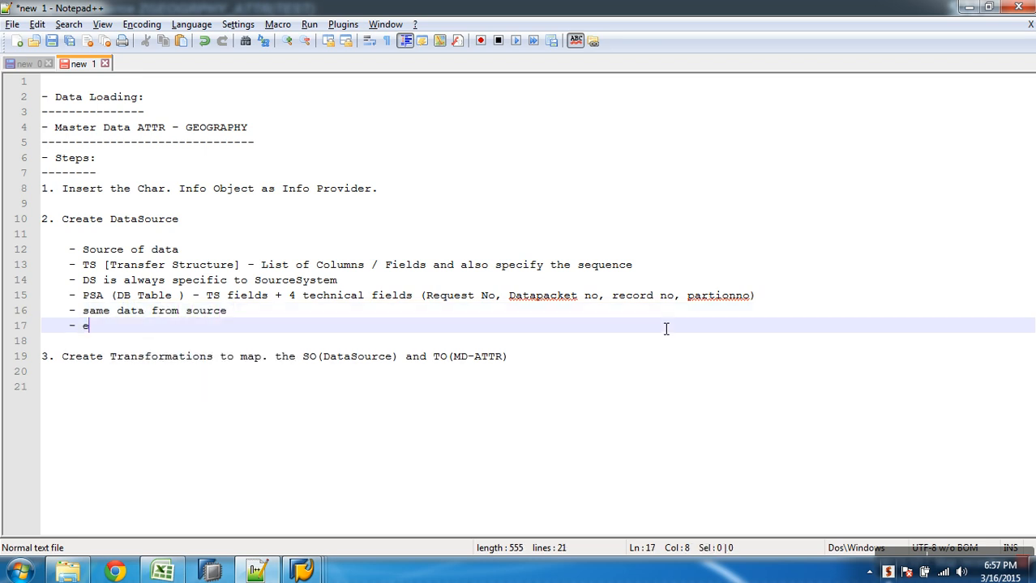
{"action": "type", "text": "rror handling"}
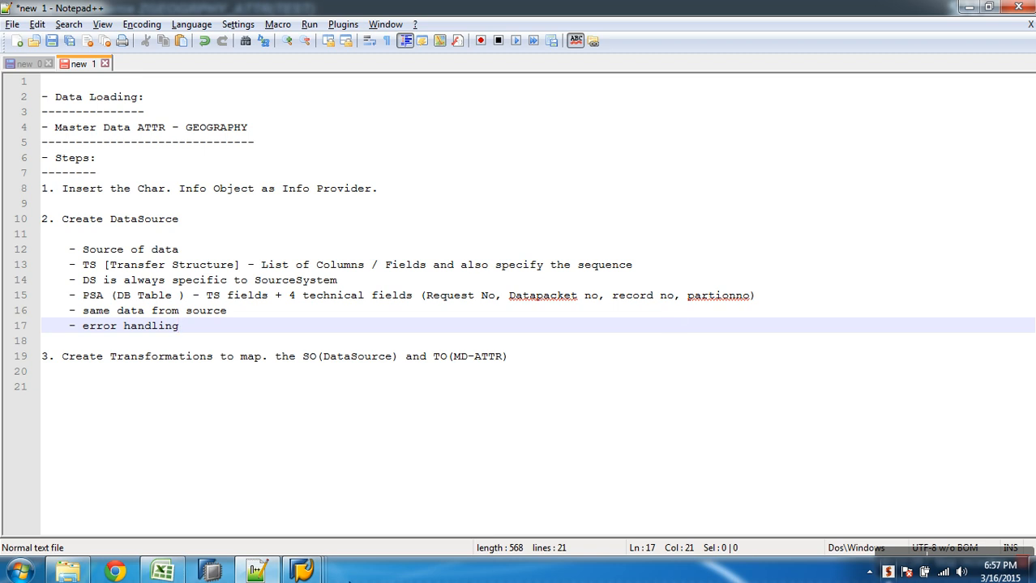
Leave the ZGEOGRPHY_ATTR DataSource display for the modeling tree and switch to the Notepad++ notes
{"action": "mouse_move", "coordinate": [314, 574]}
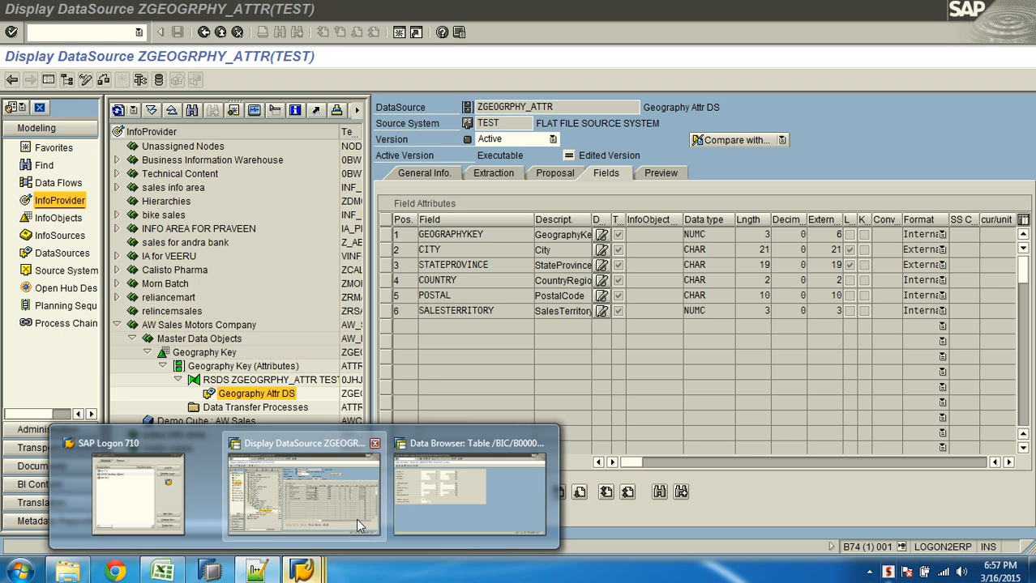
{"action": "left_click", "coordinate": [355, 518]}
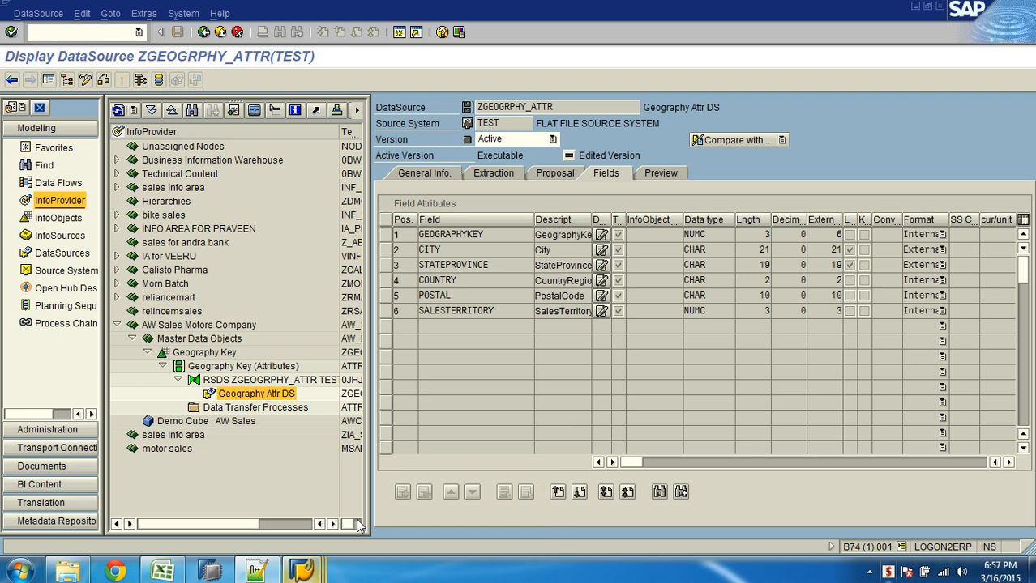
{"action": "left_click", "coordinate": [219, 31]}
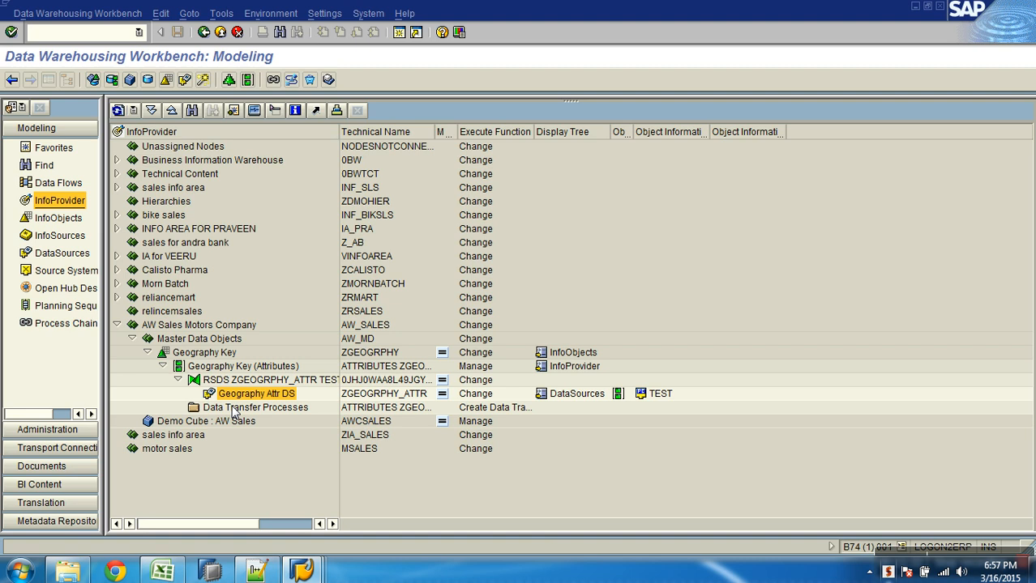
{"action": "key", "text": "alt+Tab"}
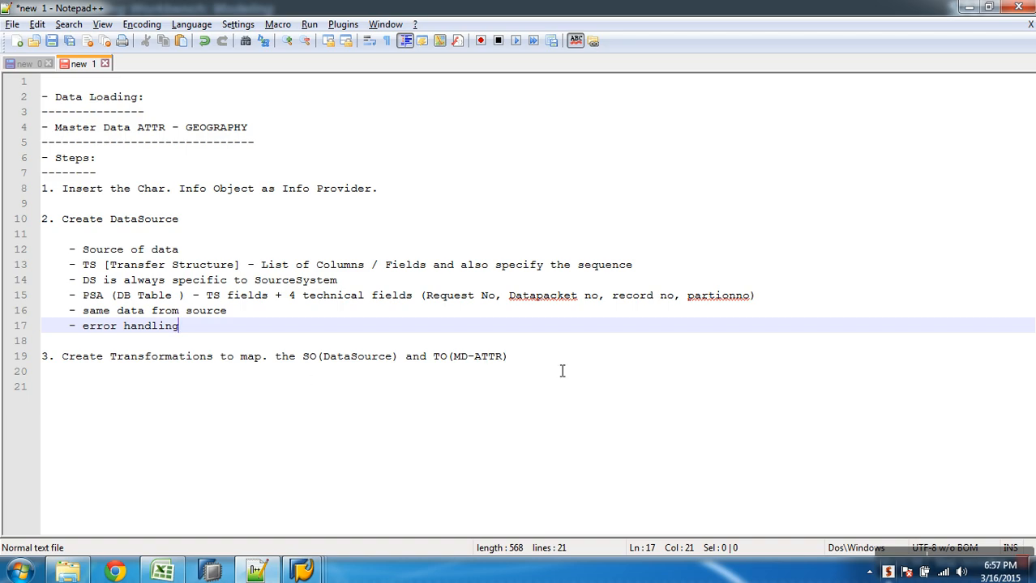
Add the line '4. Create Infopackage and start the data load.' to the notes, then return to SAP
{"action": "left_click", "coordinate": [562, 371]}
{"action": "key", "text": "Return"}
{"action": "type", "text": "4. "}
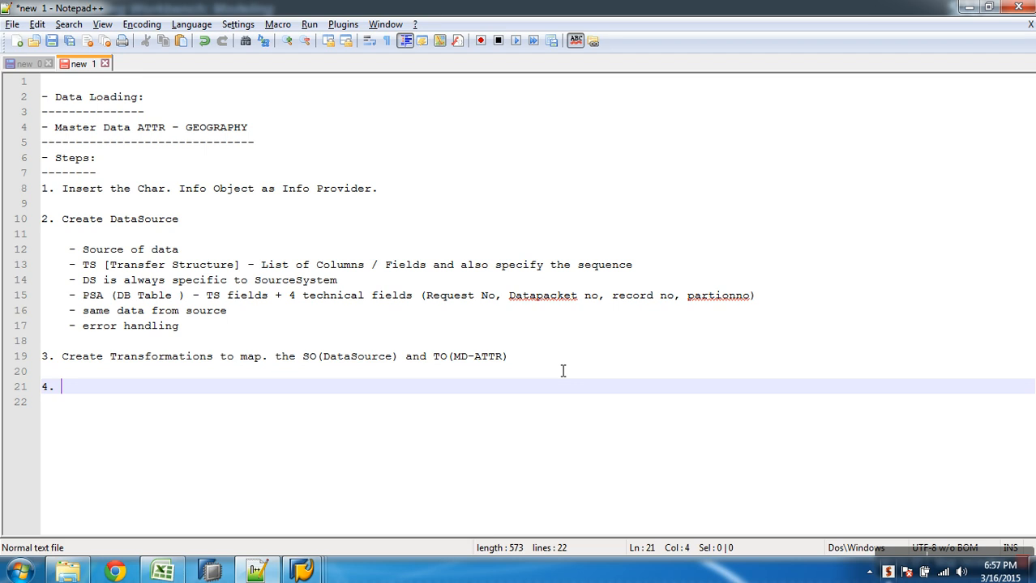
{"action": "type", "text": "Create "}
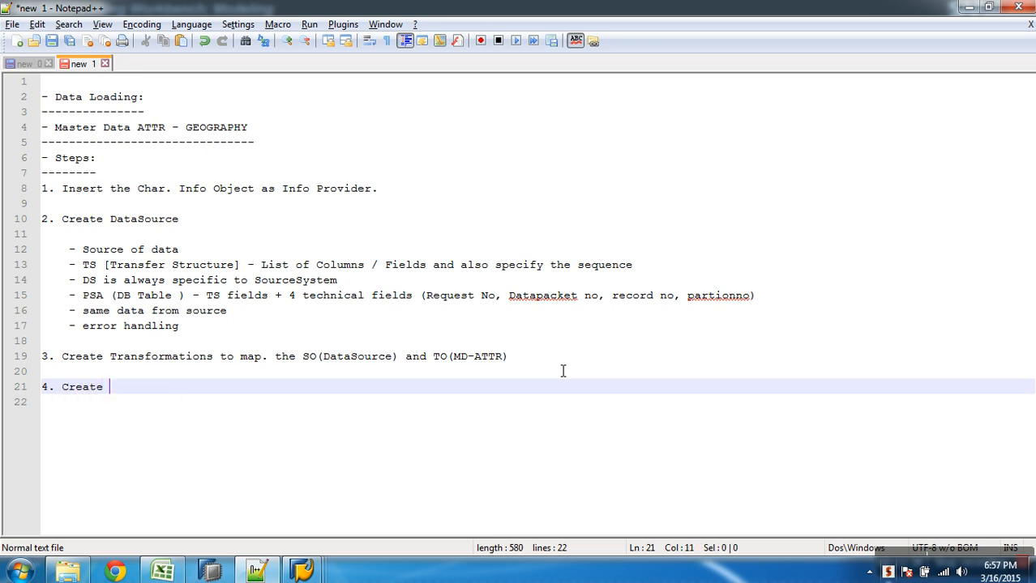
{"action": "type", "text": "Infopackage and s"}
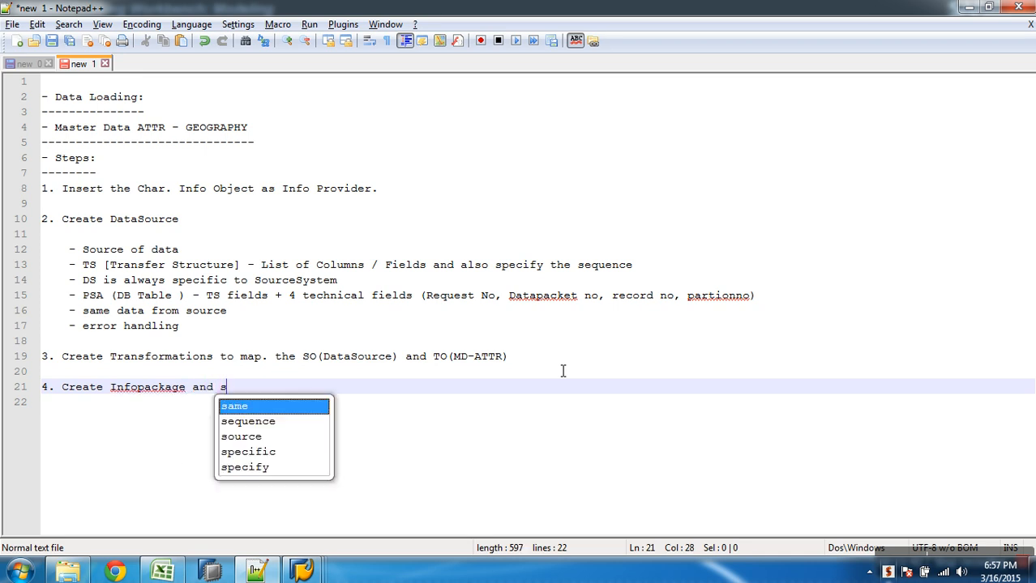
{"action": "type", "text": "tart"}
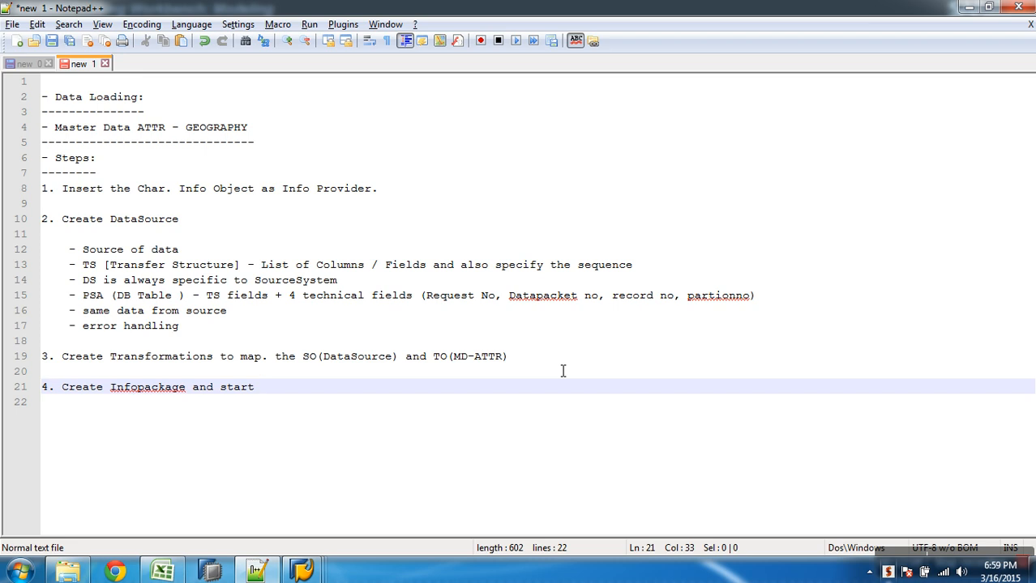
{"action": "type", "text": "the data load."}
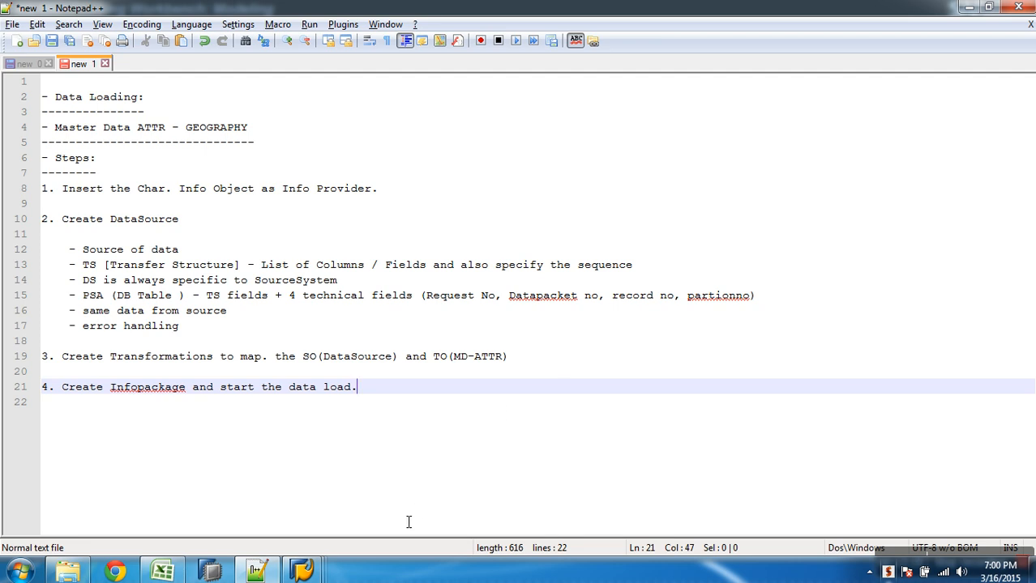
{"action": "mouse_move", "coordinate": [301, 572]}
{"action": "left_click", "coordinate": [314, 518]}
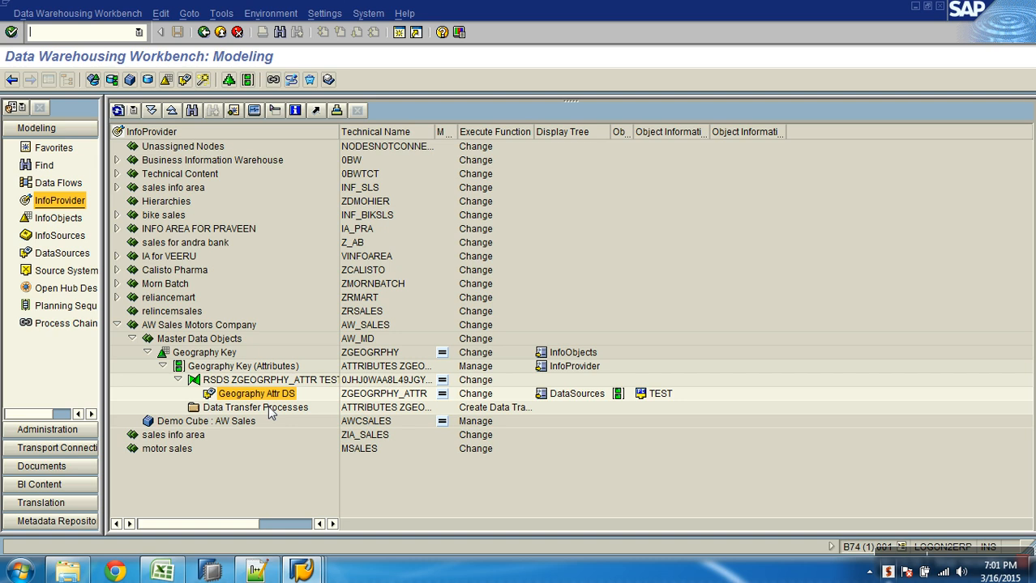
Select the Geography Attr DS DataSource ZGEOGRPHY_ATTR and open its context menu
{"action": "left_click", "coordinate": [261, 396]}
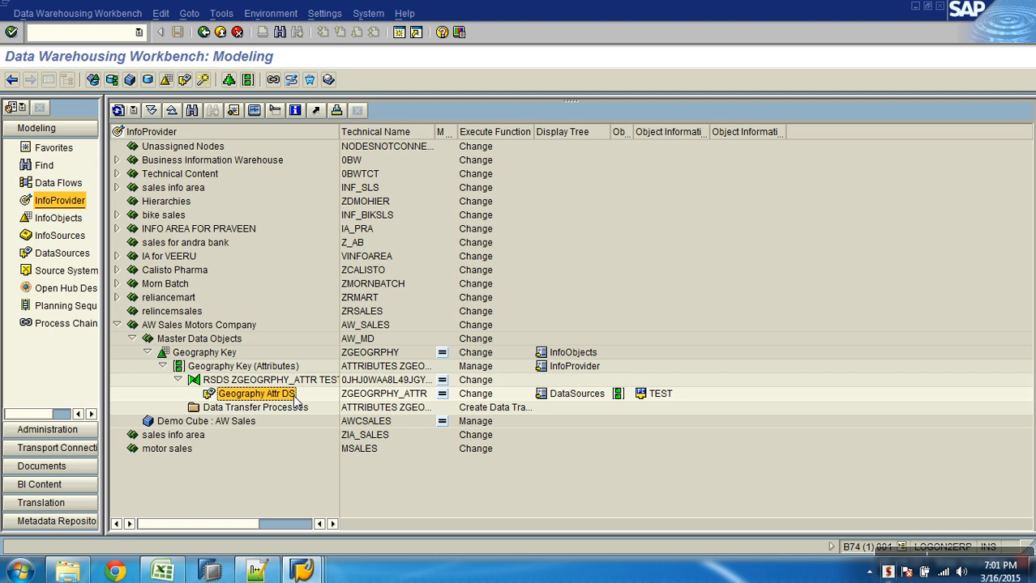
{"action": "left_click", "coordinate": [358, 398]}
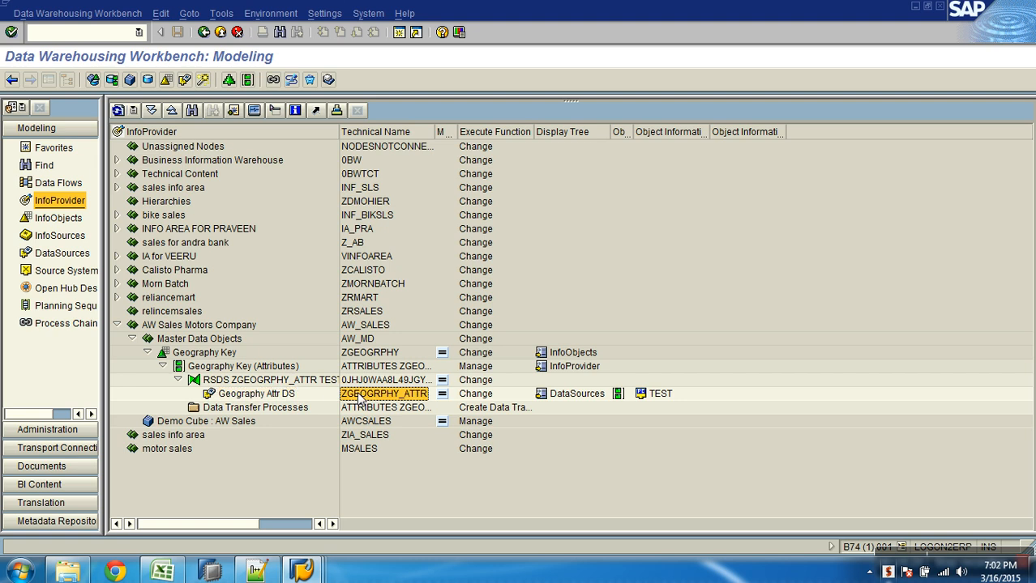
{"action": "right_click", "coordinate": [358, 397]}
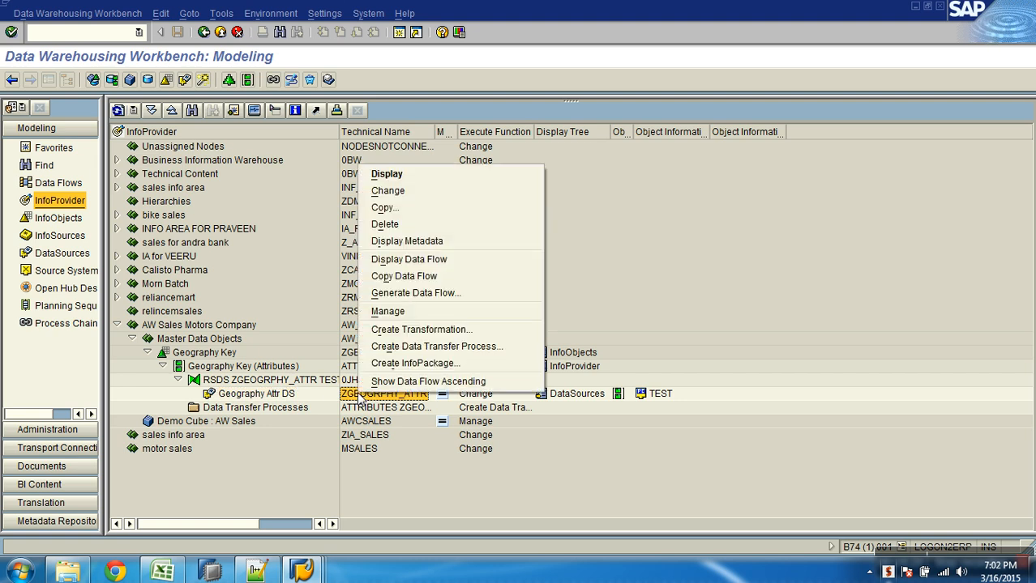
Start a new InfoPackage described 'Load FF data to DS [PSA] ZGEOGRPHY_ATTR'
{"action": "left_click", "coordinate": [446, 364]}
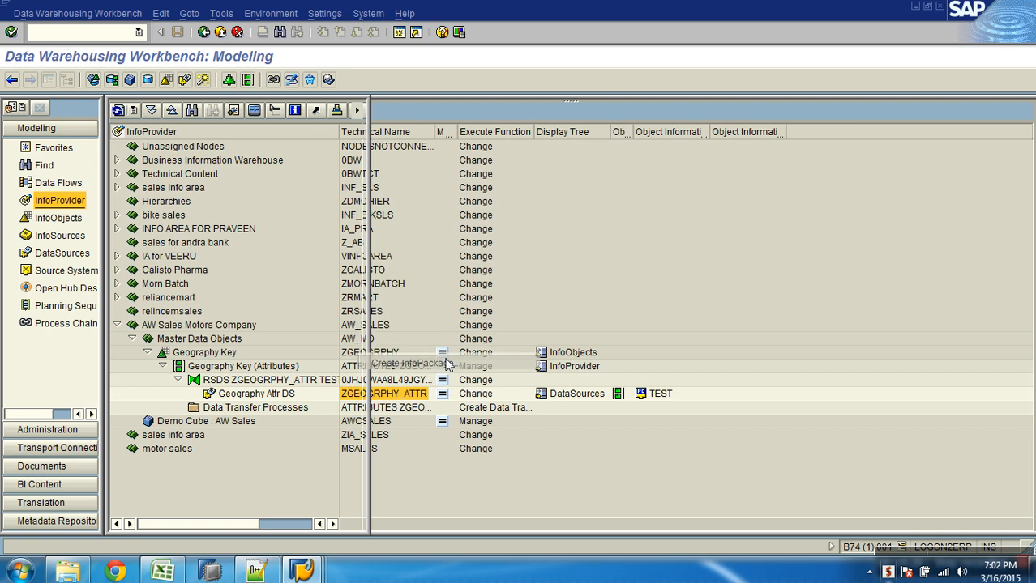
{"action": "type", "text": "L"}
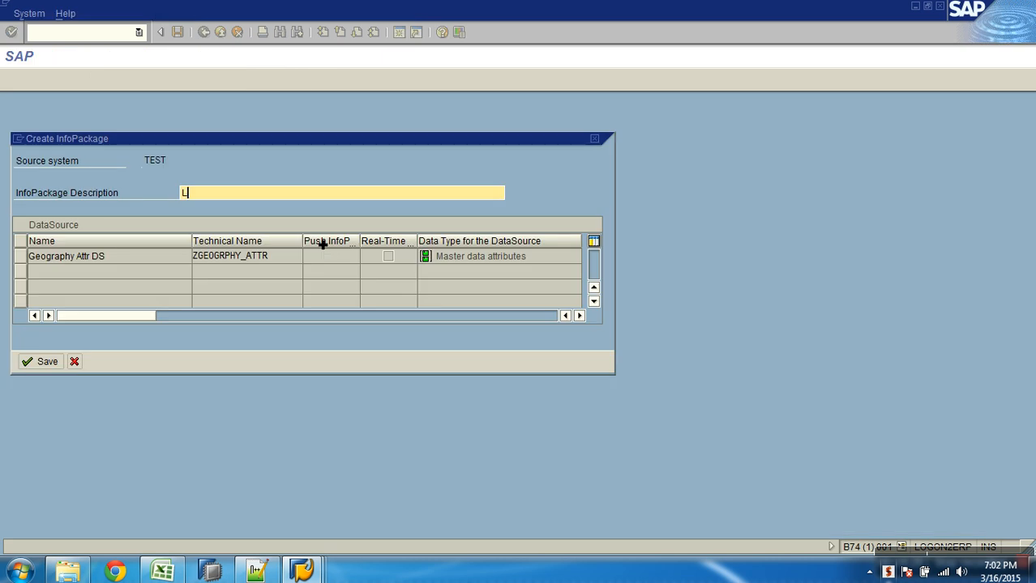
{"action": "type", "text": "oad FF "}
{"action": "type", "text": "data to M"}
{"action": "type", "text": "aste"}
{"action": "key", "text": "BackSpace"}
{"action": "key", "text": "BackSpace"}
{"action": "key", "text": "BackSpace"}
{"action": "key", "text": "BackSpace"}
{"action": "key", "text": "BackSpace"}
{"action": "type", "text": "DS [PS"}
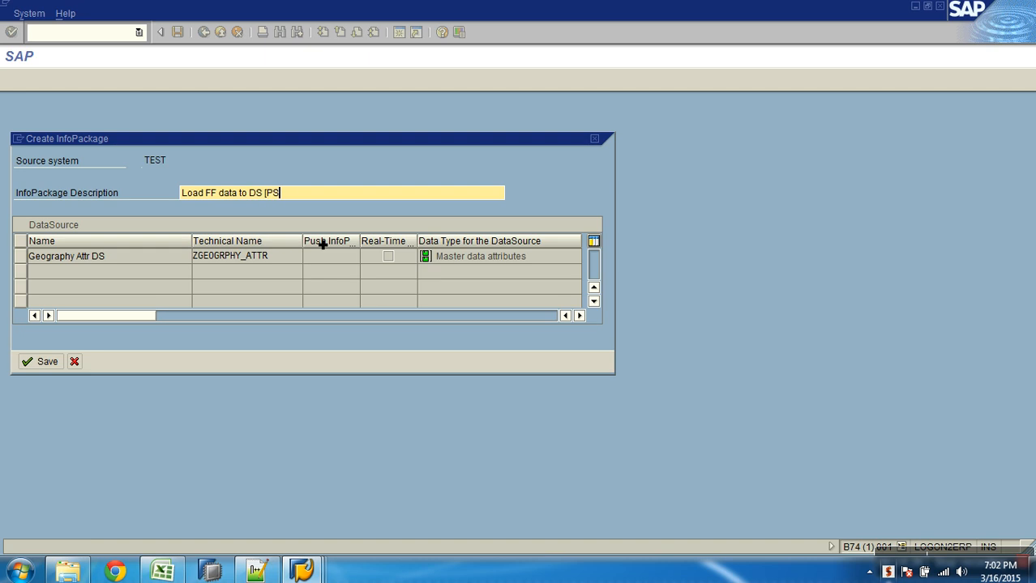
{"action": "type", "text": "A] ZC"}
{"action": "left_click_drag", "start_coordinate": [290, 261], "coordinate": [162, 257]}
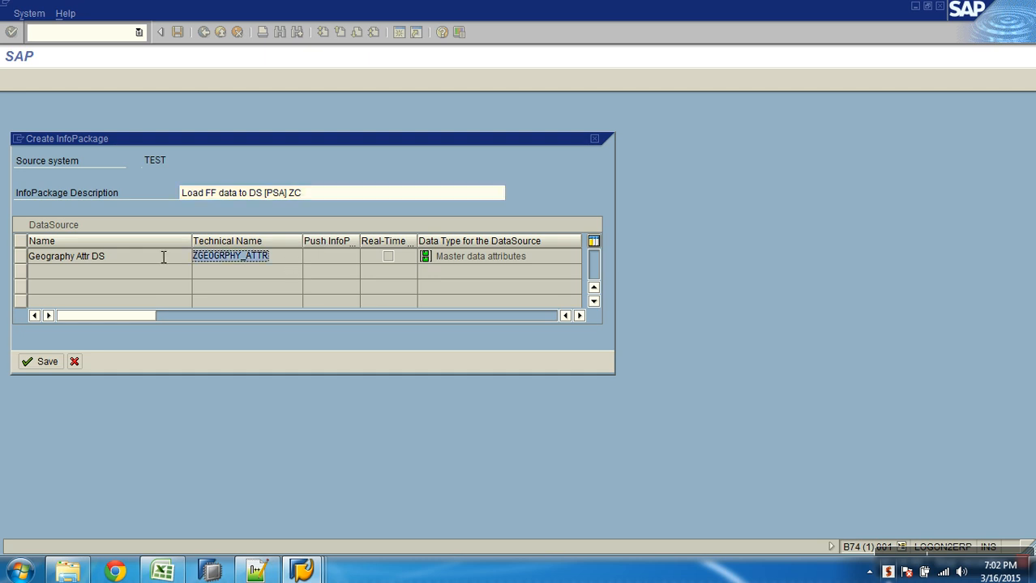
{"action": "left_click", "coordinate": [313, 194]}
{"action": "key", "text": "BackSpace"}
{"action": "key", "text": "BackSpace"}
{"action": "type", "text": "ZGEOGRPHY_ATTR"}
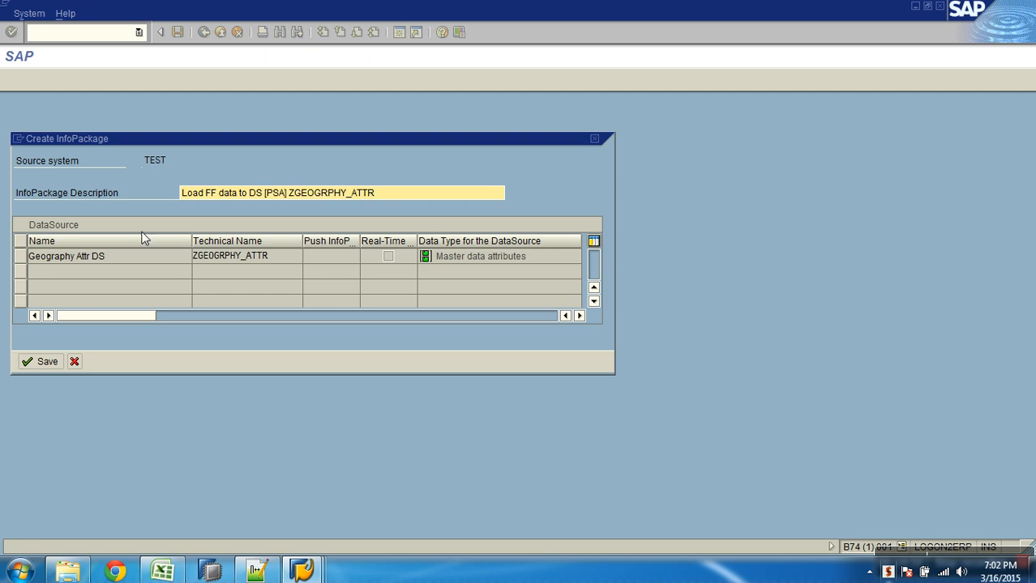
Select the Geography Attr DS DataSource row and save the InfoPackage
{"action": "left_click_drag", "start_coordinate": [395, 201], "coordinate": [192, 191]}
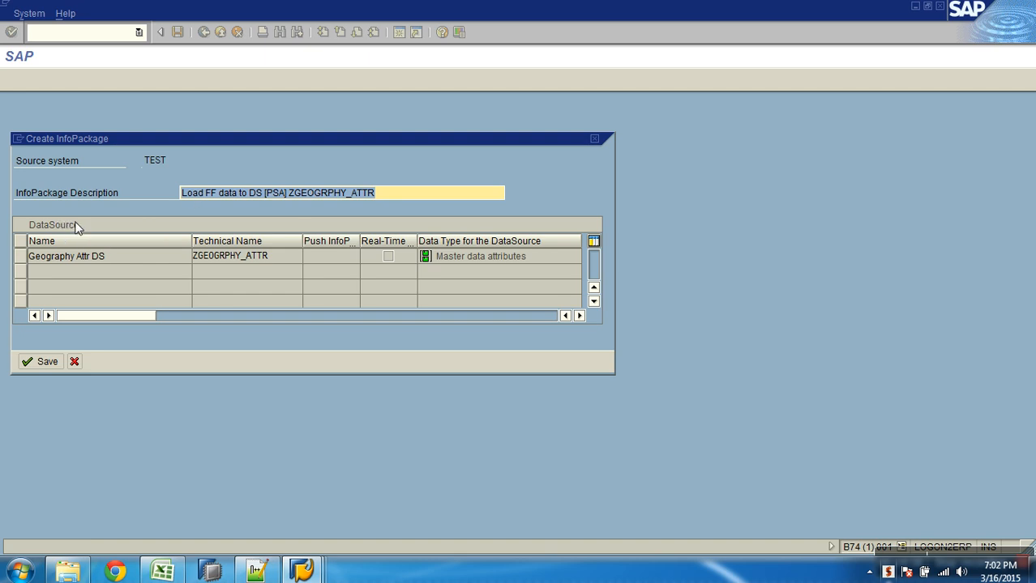
{"action": "left_click_drag", "start_coordinate": [301, 257], "coordinate": [162, 257]}
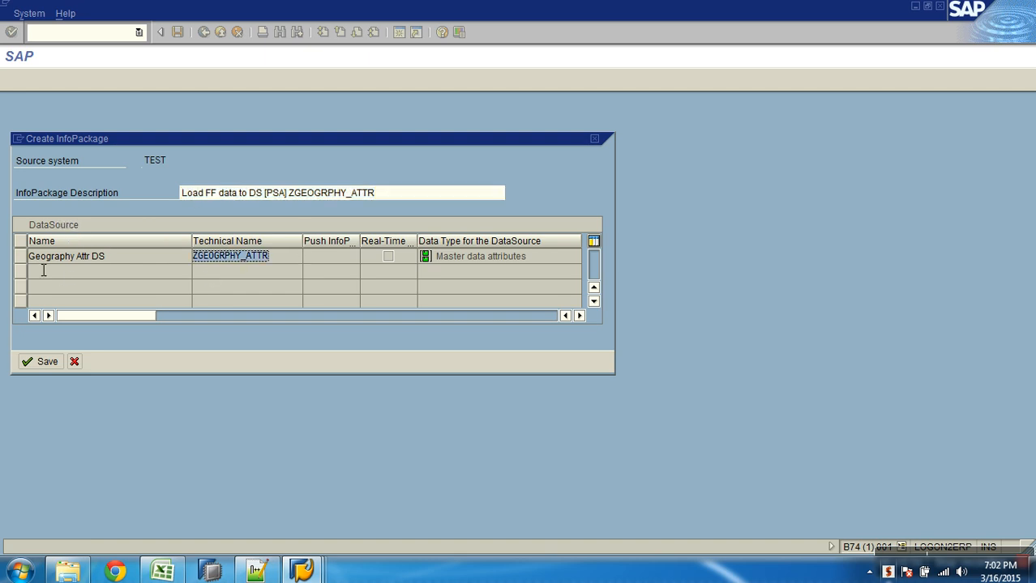
{"action": "left_click", "coordinate": [22, 257]}
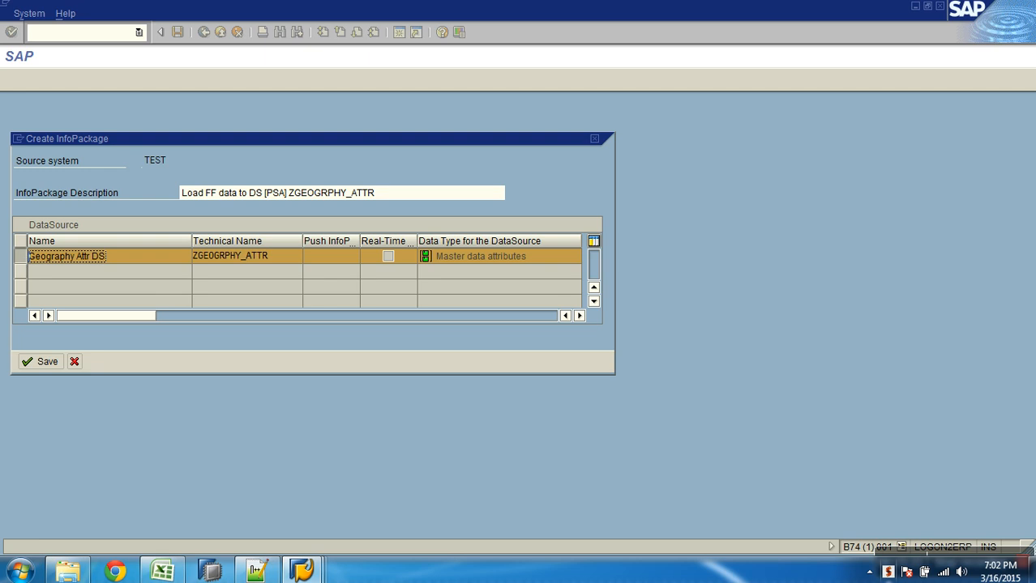
{"action": "left_click", "coordinate": [45, 362]}
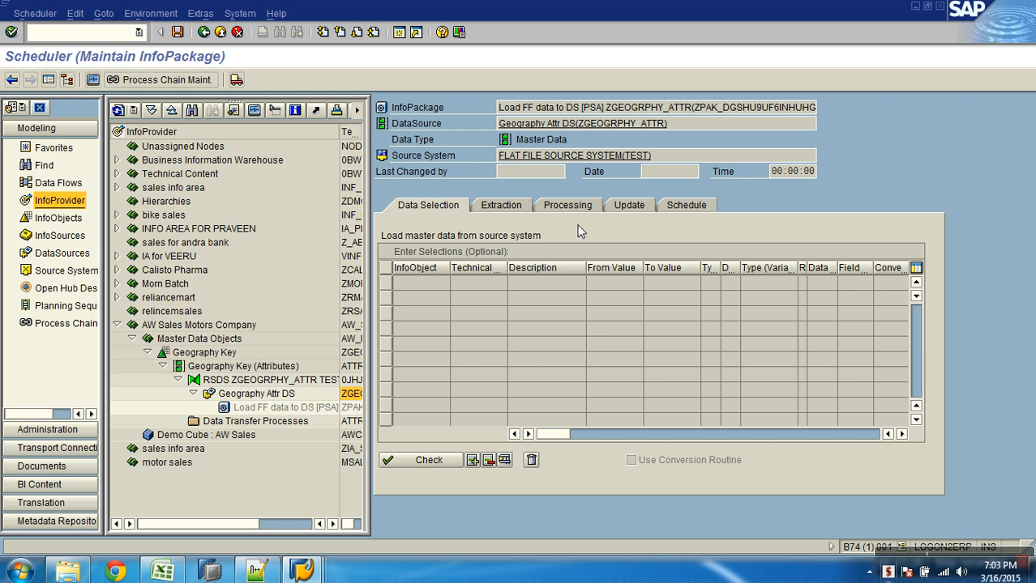
Start the load immediately from the Schedule tab and check the 655-record request in the monitor
{"action": "left_click", "coordinate": [693, 207]}
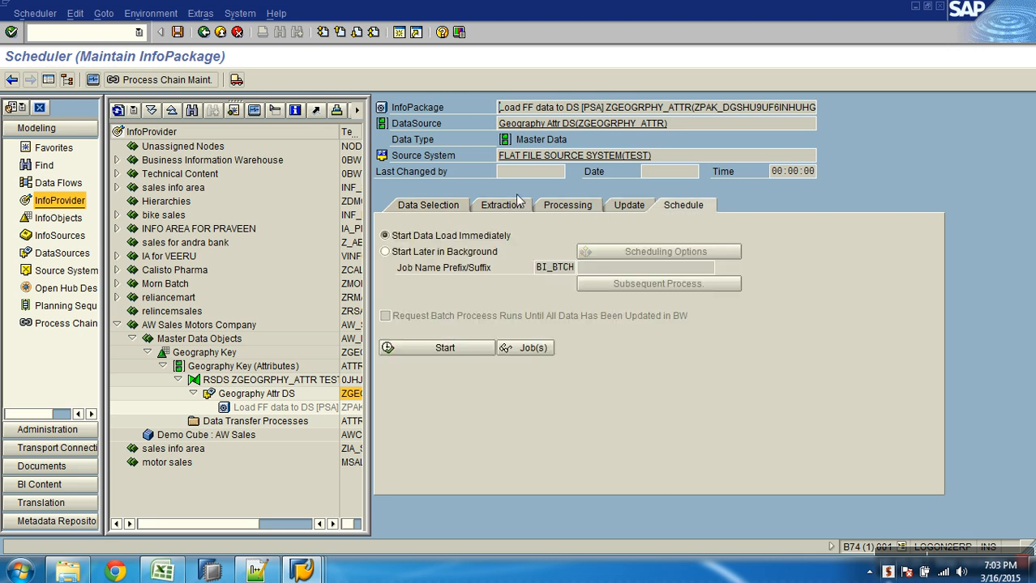
{"action": "left_click", "coordinate": [460, 354]}
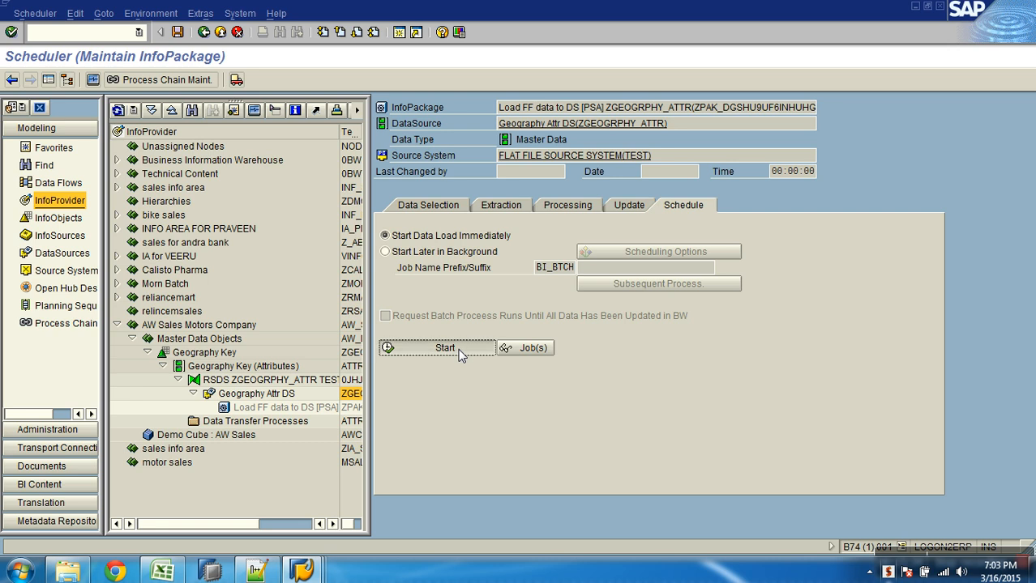
{"action": "left_click", "coordinate": [96, 80]}
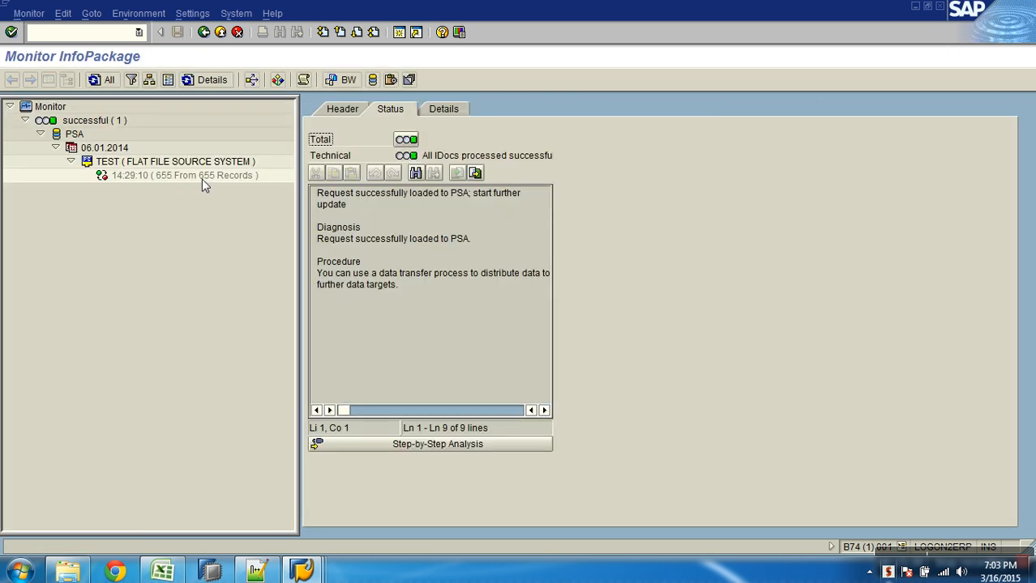
{"action": "left_click", "coordinate": [202, 180]}
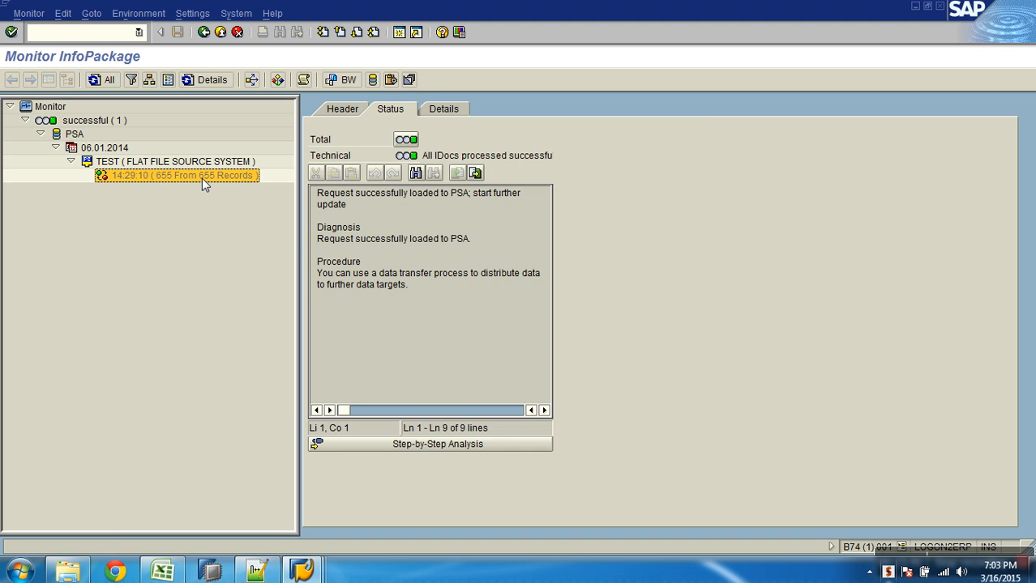
Look at the AW_sales source file folder, then return to the SAP load monitor
{"action": "left_click", "coordinate": [163, 572]}
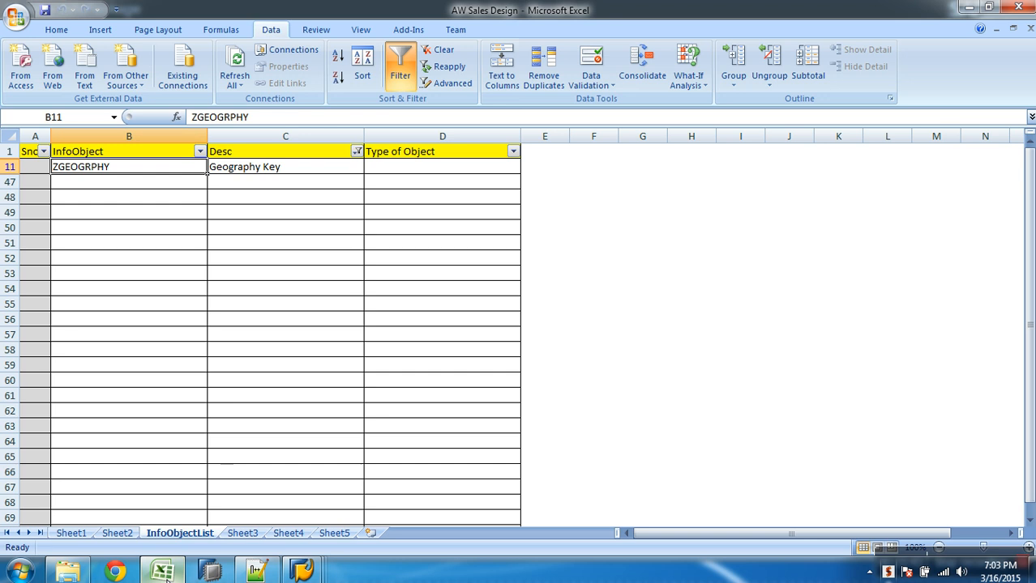
{"action": "left_click", "coordinate": [73, 572]}
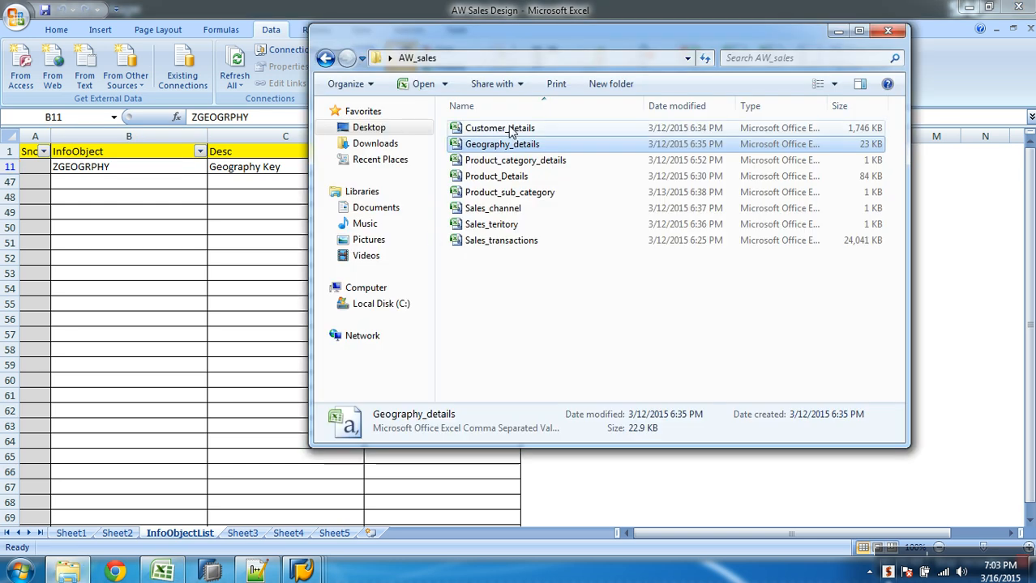
{"action": "left_click", "coordinate": [303, 571]}
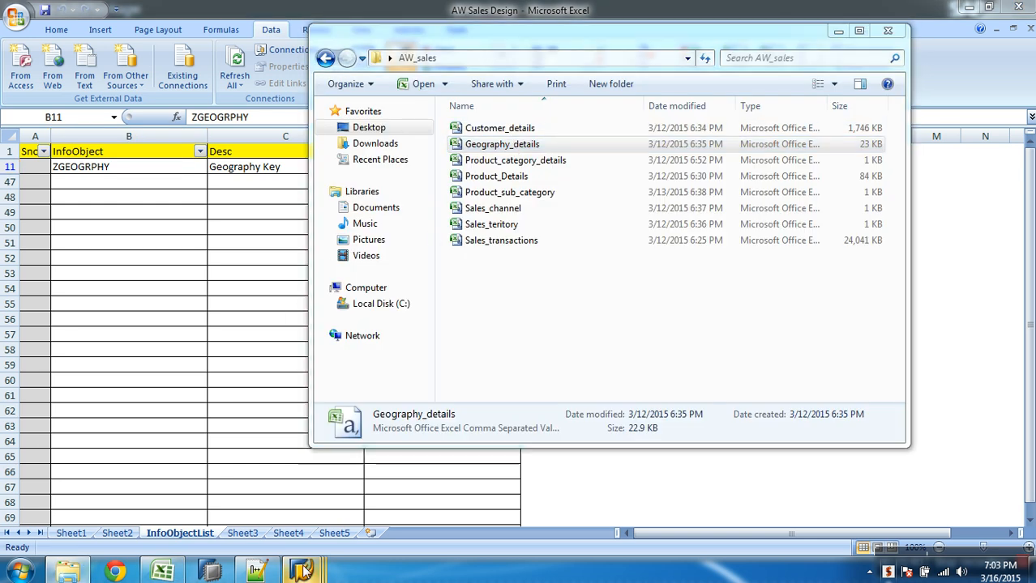
{"action": "left_click", "coordinate": [323, 498]}
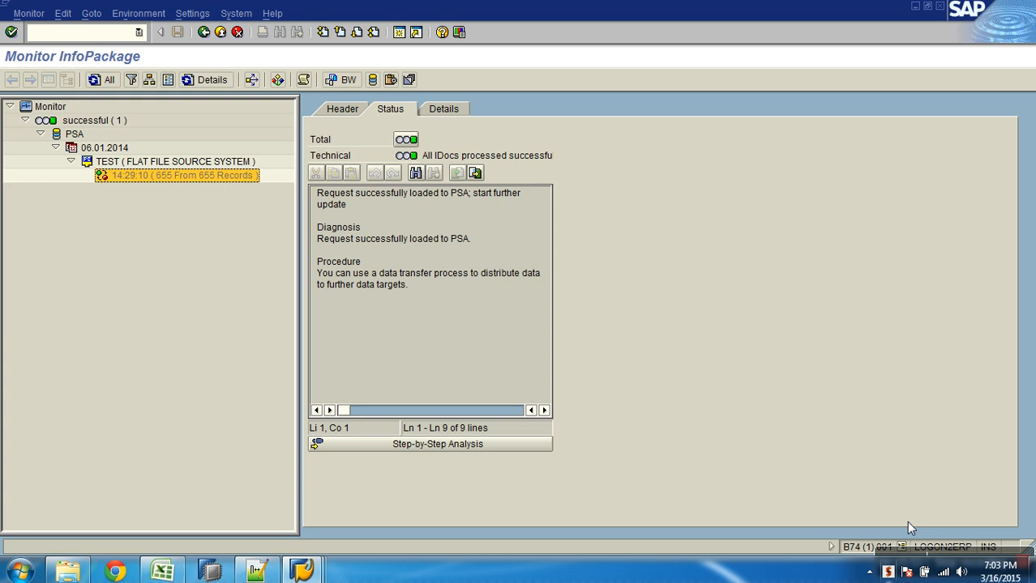
Go back twice from the load monitor to the modeling tree showing the new InfoPackage
{"action": "mouse_move", "coordinate": [948, 556]}
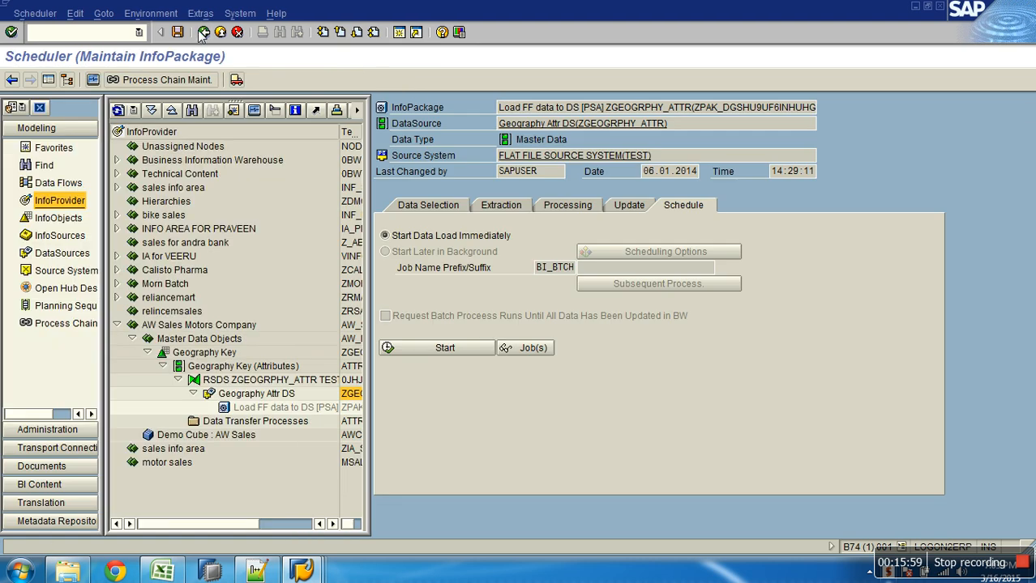
{"action": "left_click", "coordinate": [203, 32]}
{"action": "left_click", "coordinate": [220, 33]}
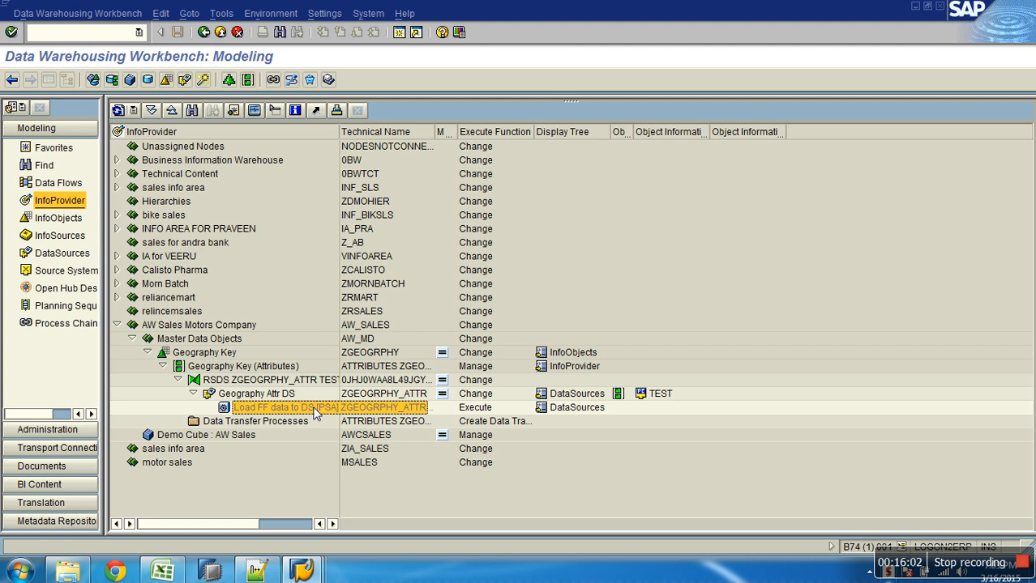
{"action": "right_click", "coordinate": [279, 394]}
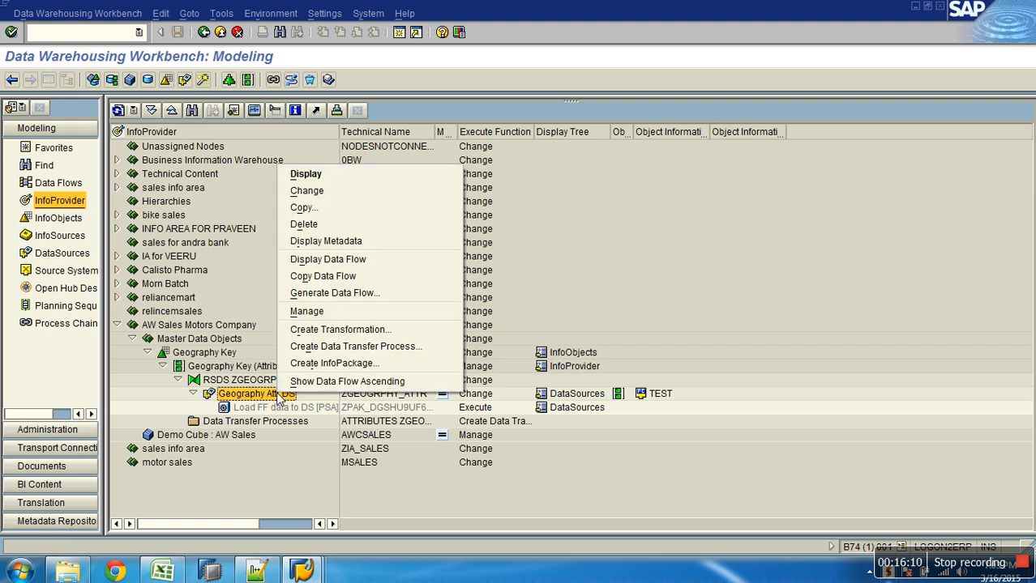
{"action": "left_click", "coordinate": [306, 313]}
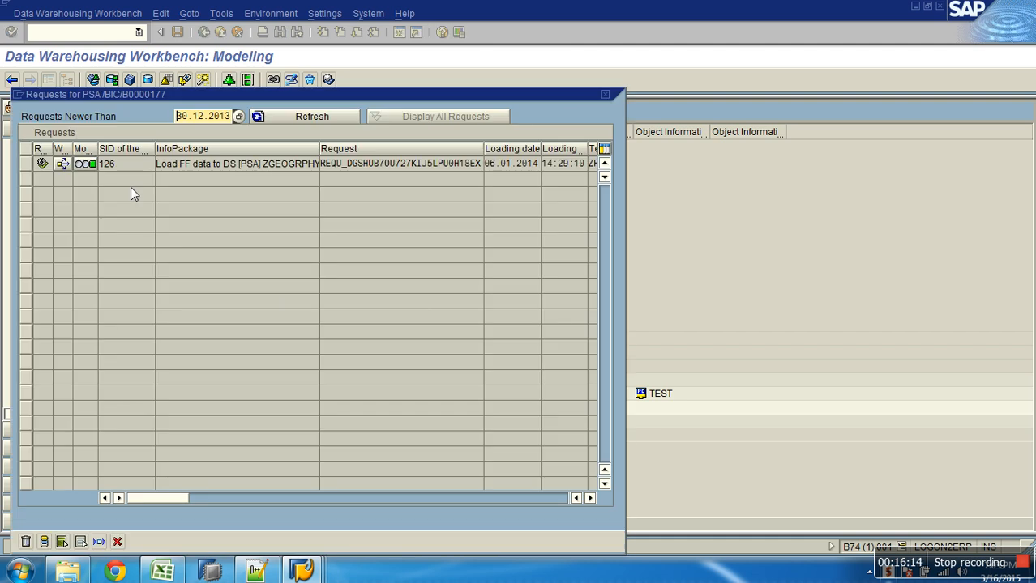
{"action": "left_click", "coordinate": [117, 542]}
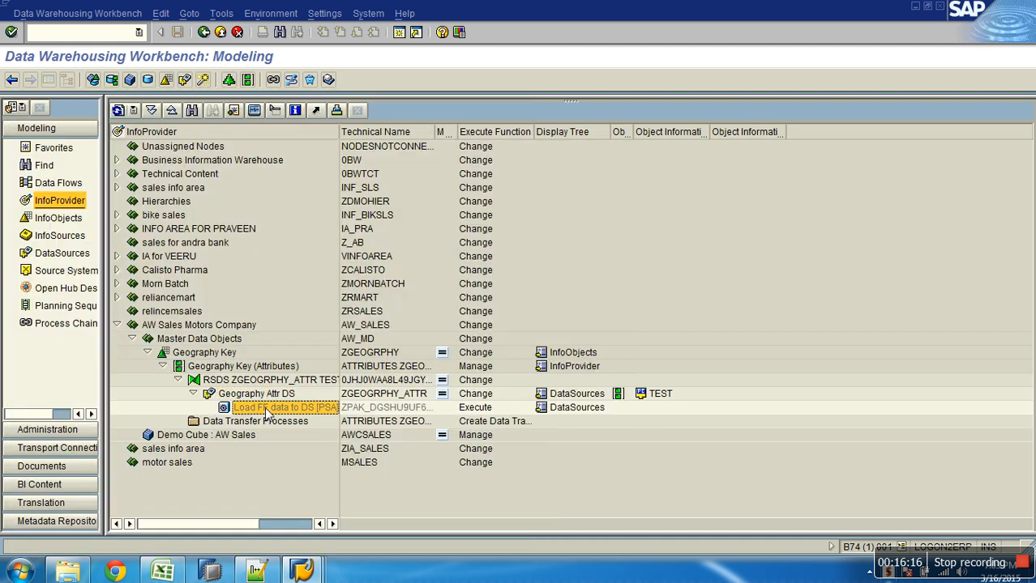
{"action": "left_click", "coordinate": [254, 113]}
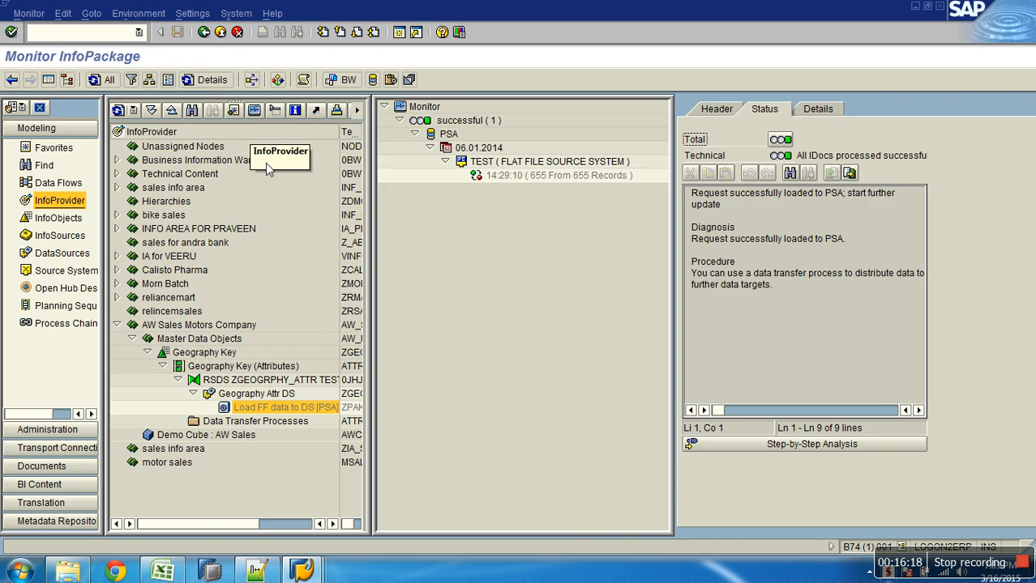
{"action": "left_click", "coordinate": [48, 80]}
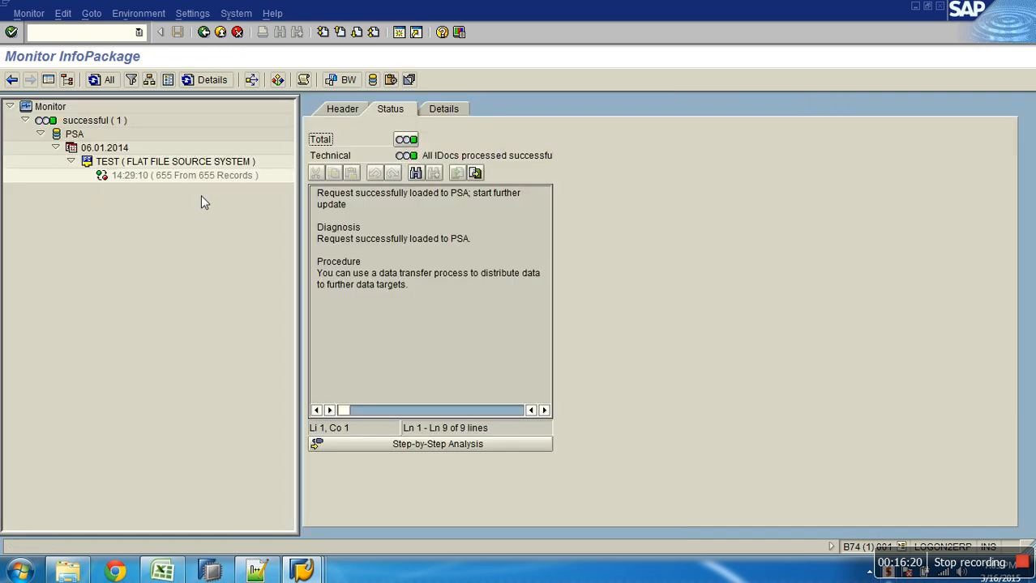
{"action": "left_click", "coordinate": [209, 177]}
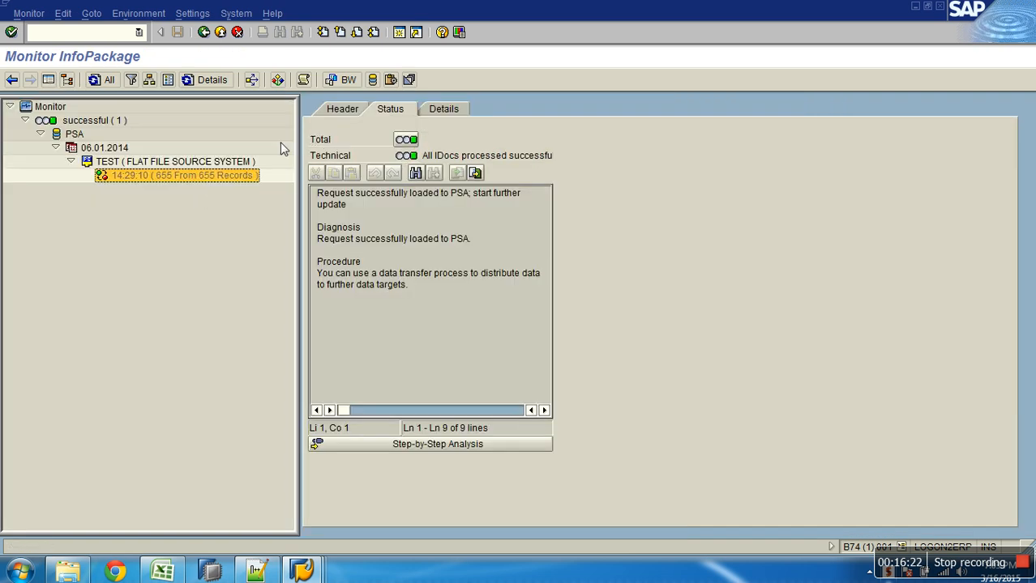
{"action": "left_click", "coordinate": [335, 107]}
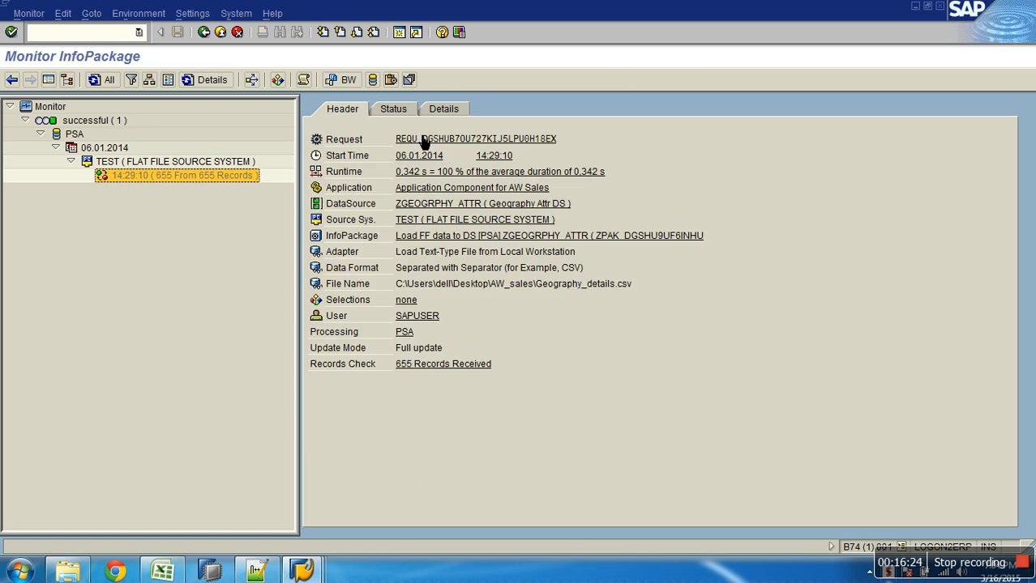
{"action": "left_click", "coordinate": [421, 142]}
{"action": "left_click_drag", "start_coordinate": [150, 149], "coordinate": [69, 143]}
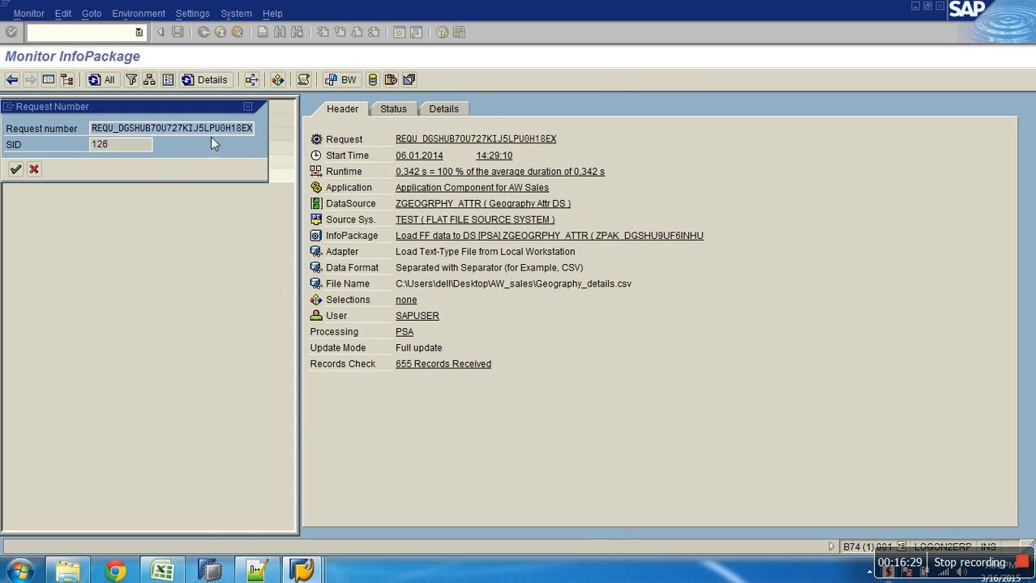
{"action": "left_click_drag", "start_coordinate": [143, 147], "coordinate": [78, 152]}
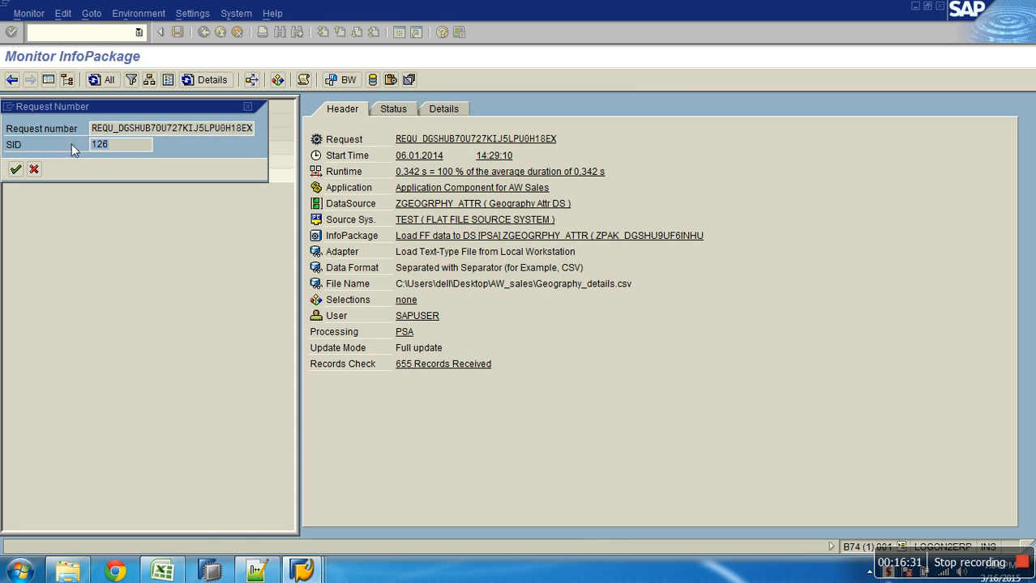
{"action": "left_click", "coordinate": [33, 170]}
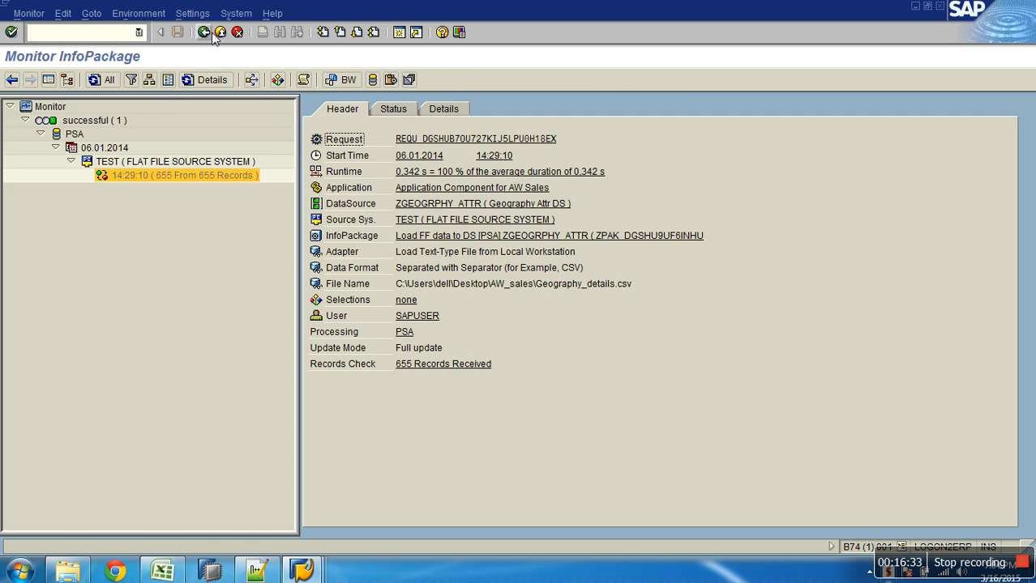
{"action": "left_click", "coordinate": [203, 32]}
{"action": "right_click", "coordinate": [267, 393]}
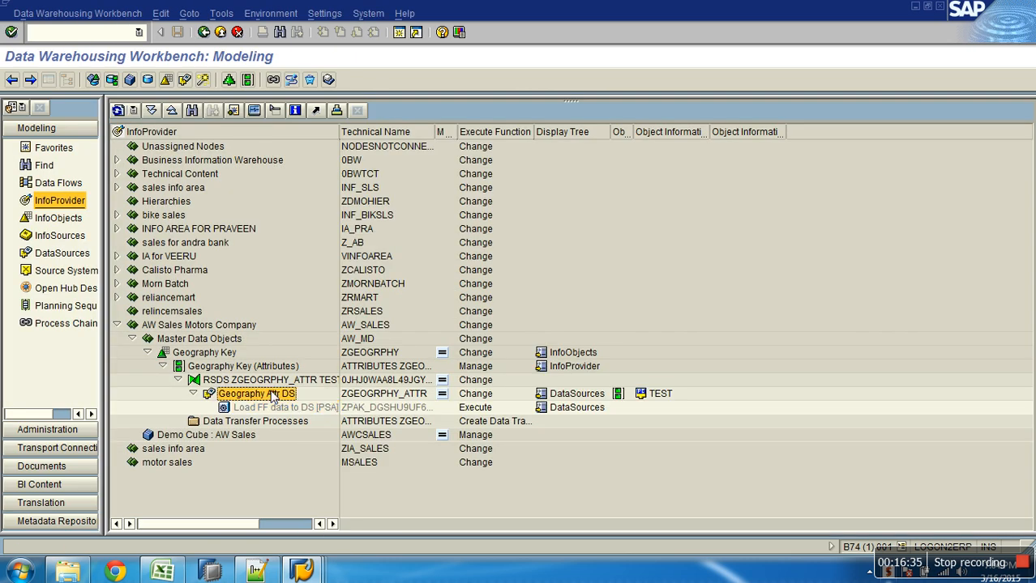
Open the PSA request list, select the single request (SID 126) and check its 655-record count
{"action": "left_click", "coordinate": [304, 310]}
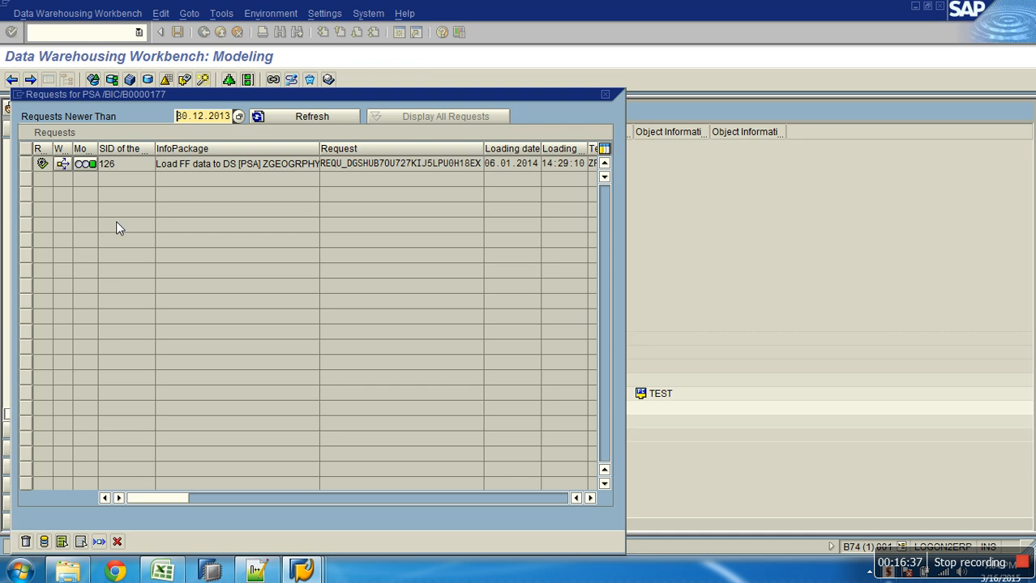
{"action": "left_click_drag", "start_coordinate": [146, 97], "coordinate": [165, 74]}
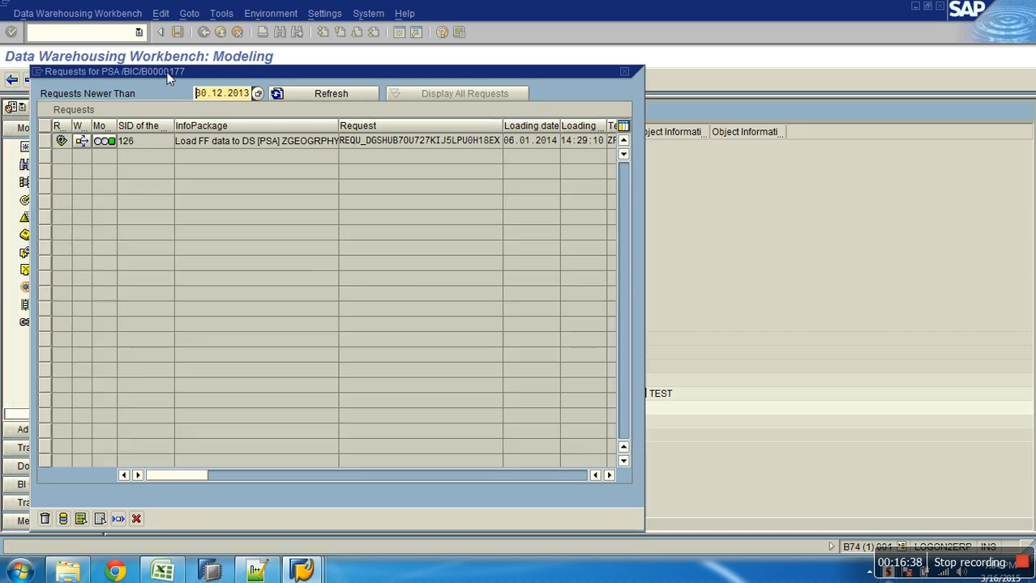
{"action": "left_click", "coordinate": [125, 142]}
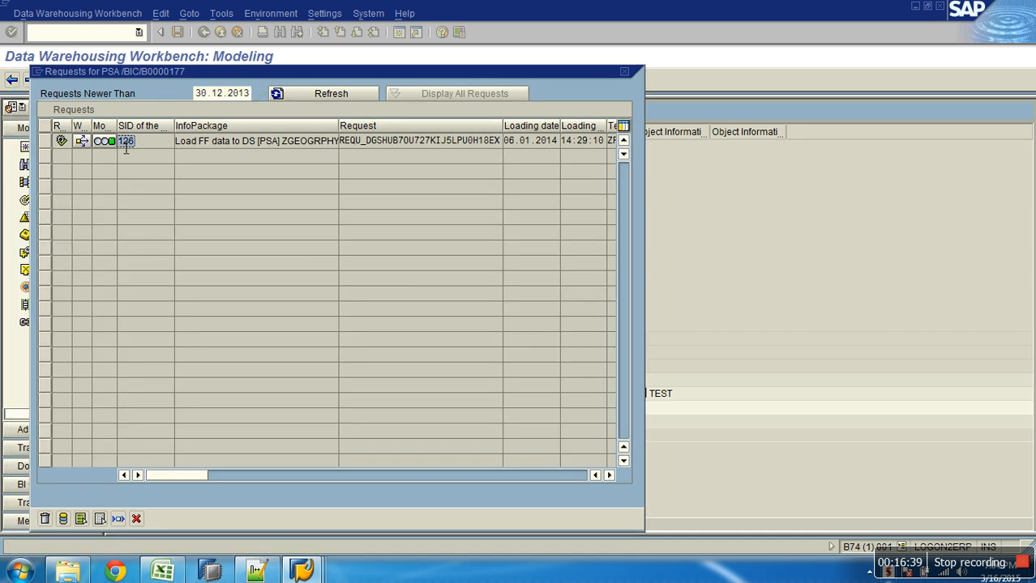
{"action": "left_click", "coordinate": [45, 141]}
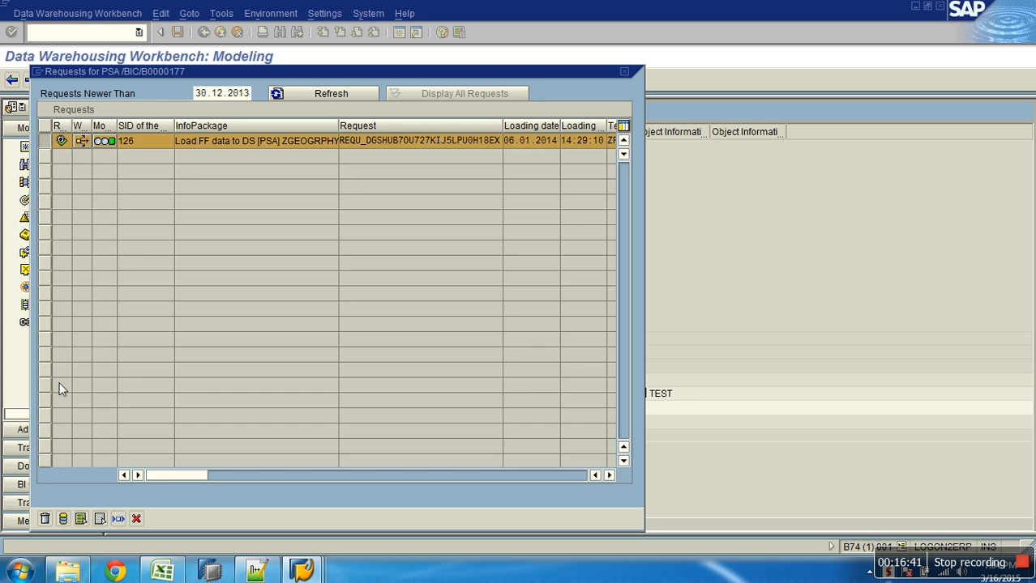
{"action": "left_click", "coordinate": [63, 520]}
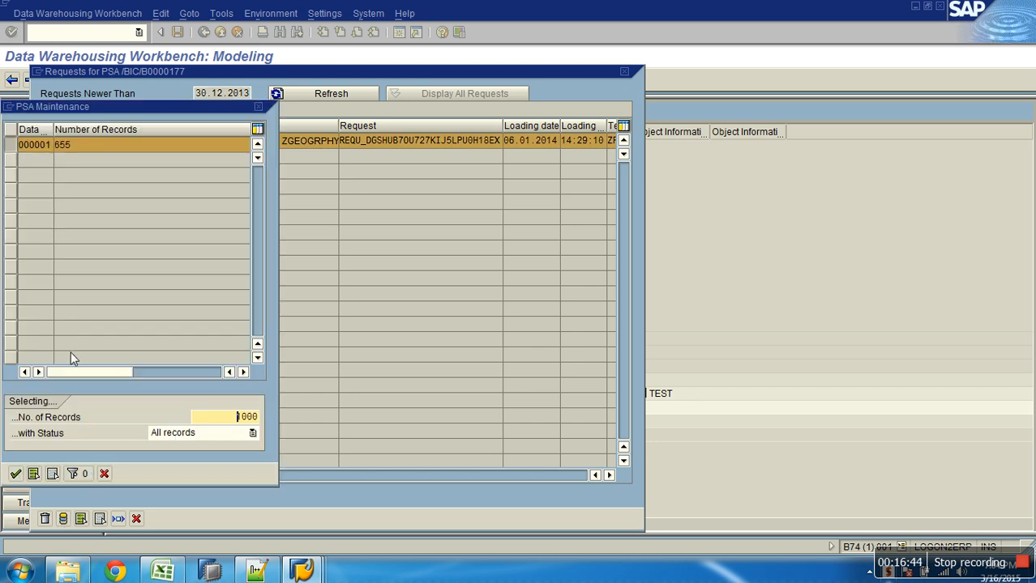
{"action": "double_click", "coordinate": [97, 148]}
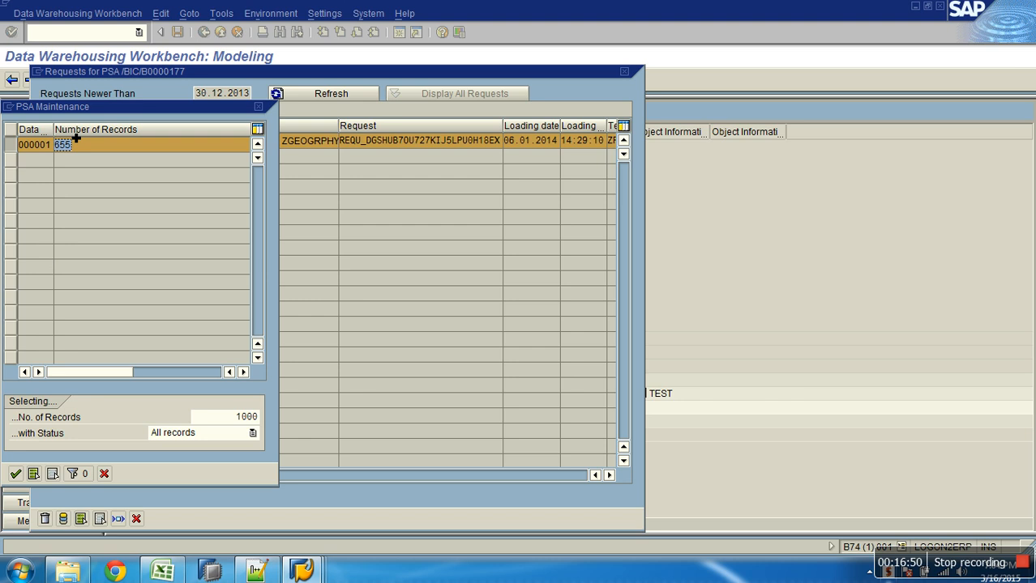
{"action": "left_click_drag", "start_coordinate": [138, 108], "coordinate": [310, 16]}
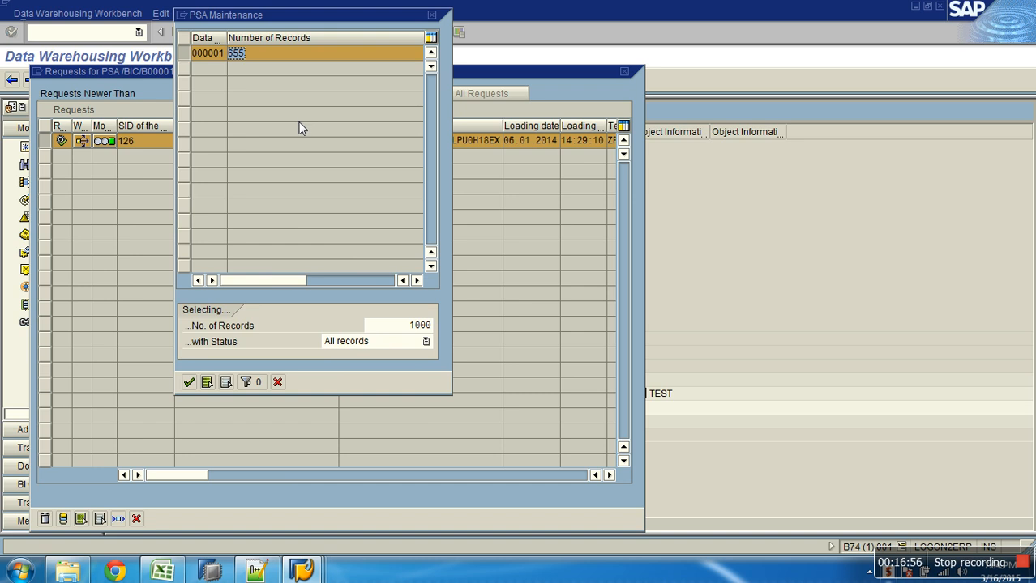
{"action": "left_click", "coordinate": [278, 382]}
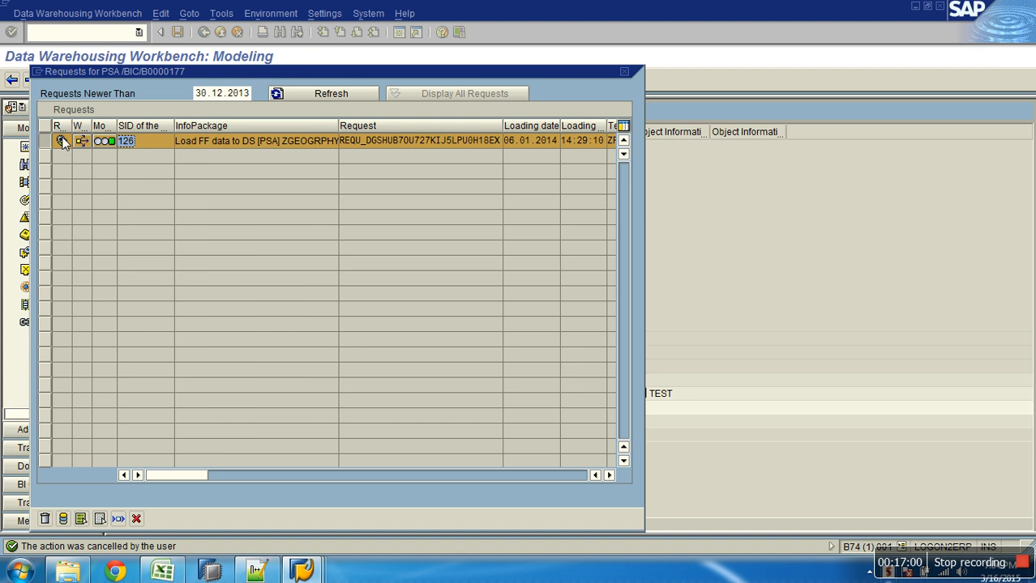
Reopen the record-count popup, widen the Data Pkg. column and display data package 1's records
{"action": "left_click", "coordinate": [70, 517]}
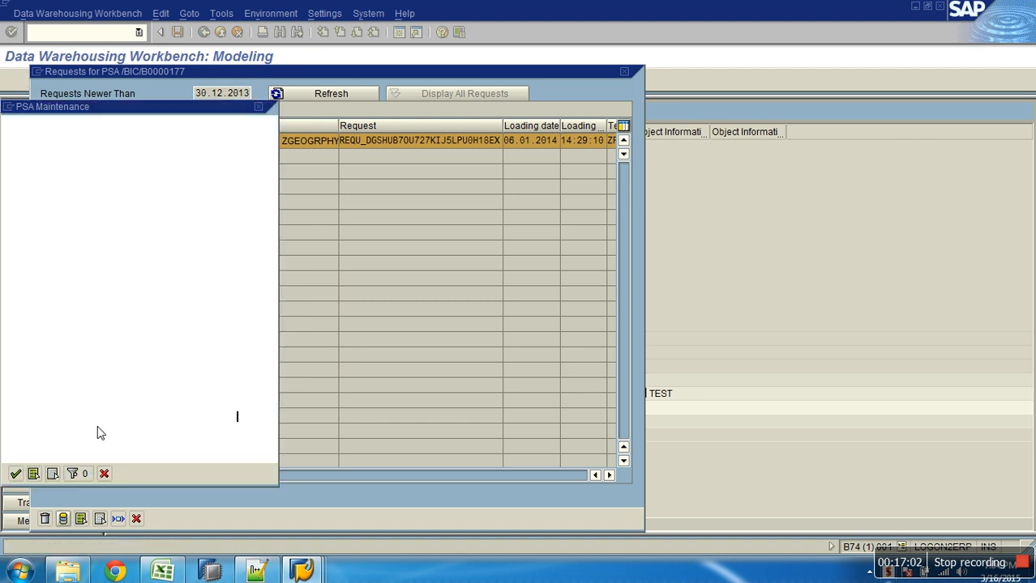
{"action": "left_click_drag", "start_coordinate": [166, 104], "coordinate": [436, 31]}
{"action": "left_click", "coordinate": [383, 72]}
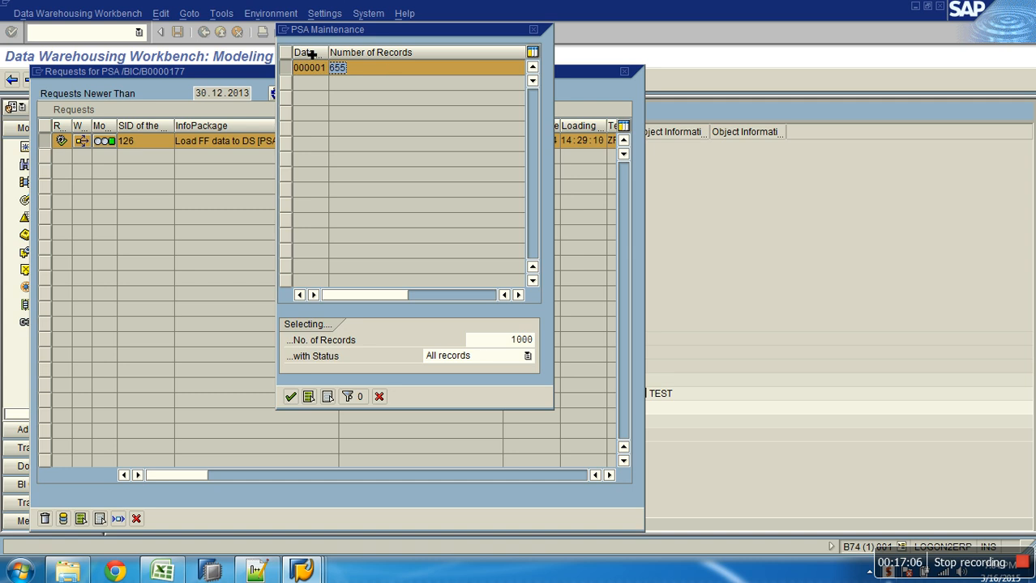
{"action": "left_click_drag", "start_coordinate": [329, 53], "coordinate": [403, 54]}
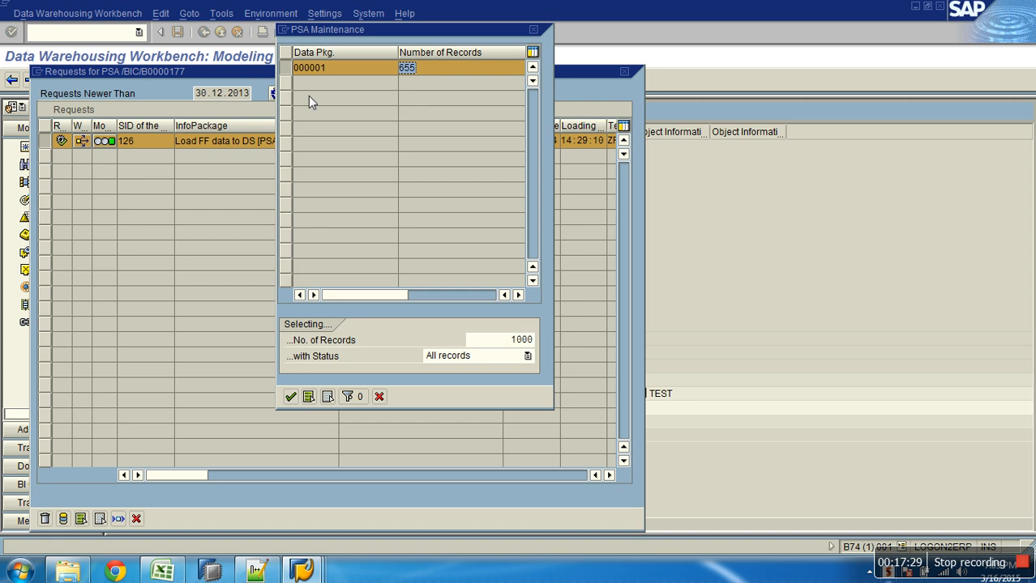
{"action": "left_click_drag", "start_coordinate": [507, 340], "coordinate": [547, 344]}
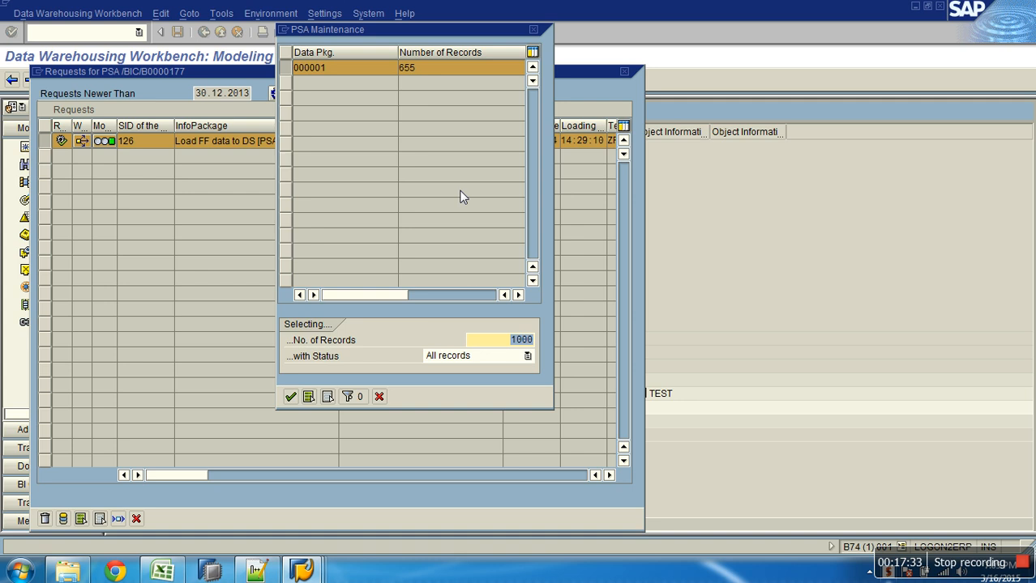
{"action": "left_click_drag", "start_coordinate": [415, 68], "coordinate": [397, 70]}
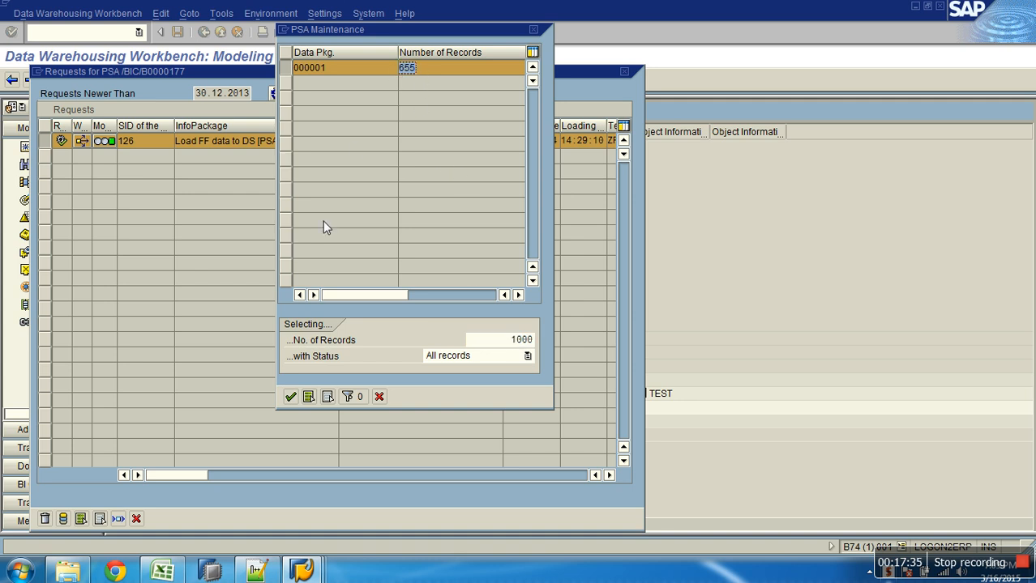
{"action": "left_click", "coordinate": [291, 396]}
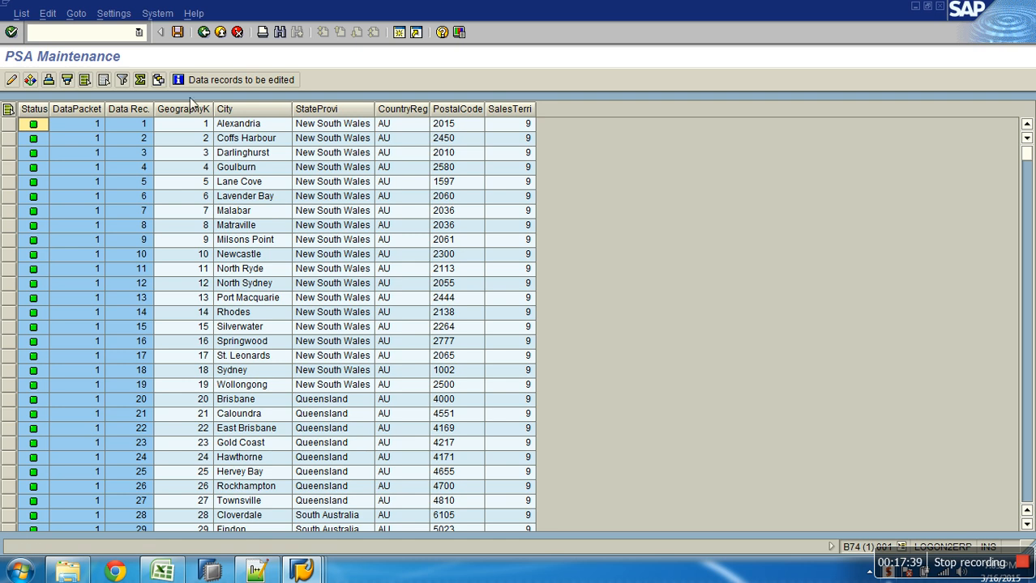
{"action": "left_click_drag", "start_coordinate": [191, 109], "coordinate": [668, 154]}
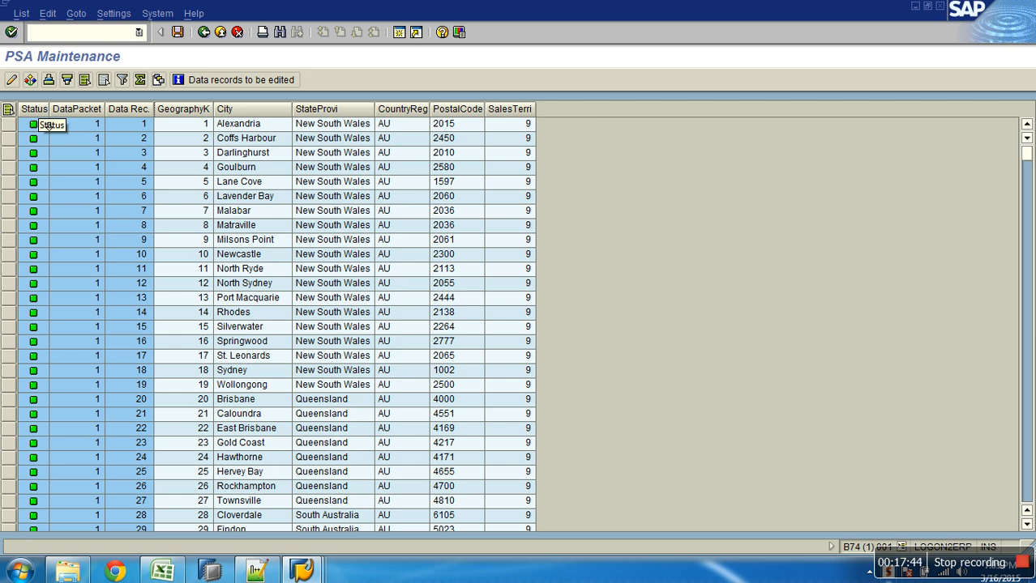
{"action": "left_click", "coordinate": [96, 128]}
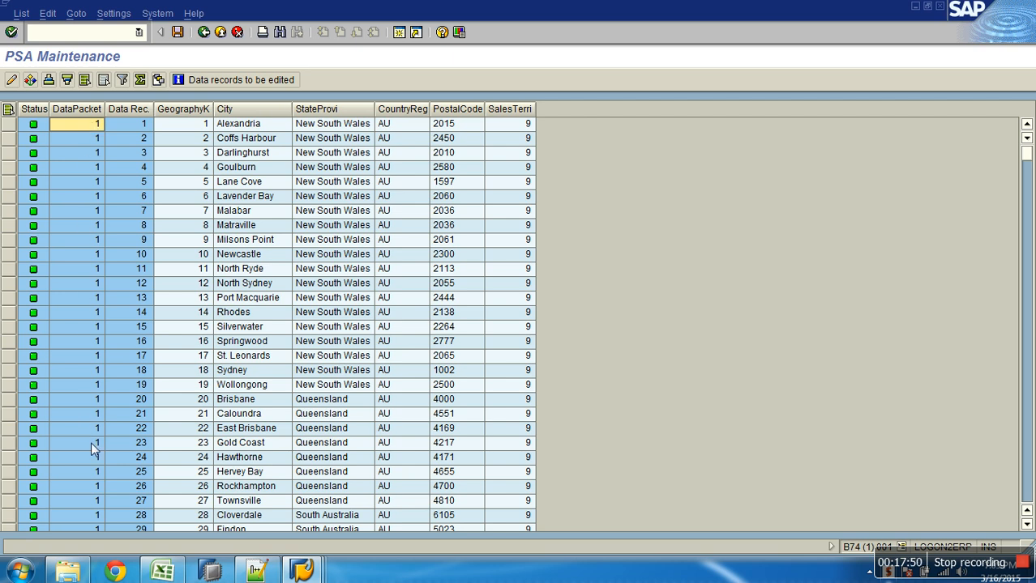
{"action": "left_click", "coordinate": [139, 121]}
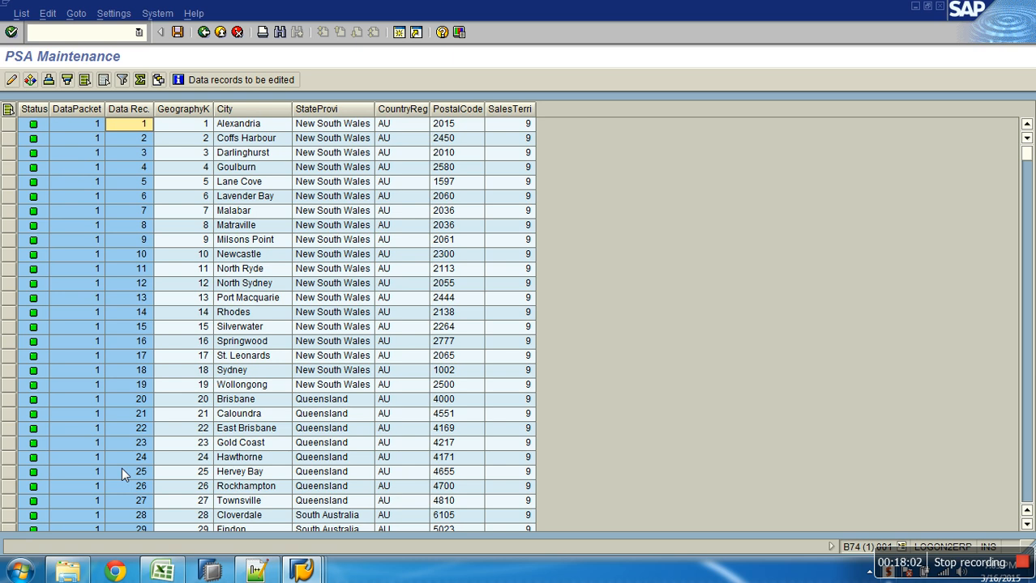
{"action": "mouse_move", "coordinate": [302, 572]}
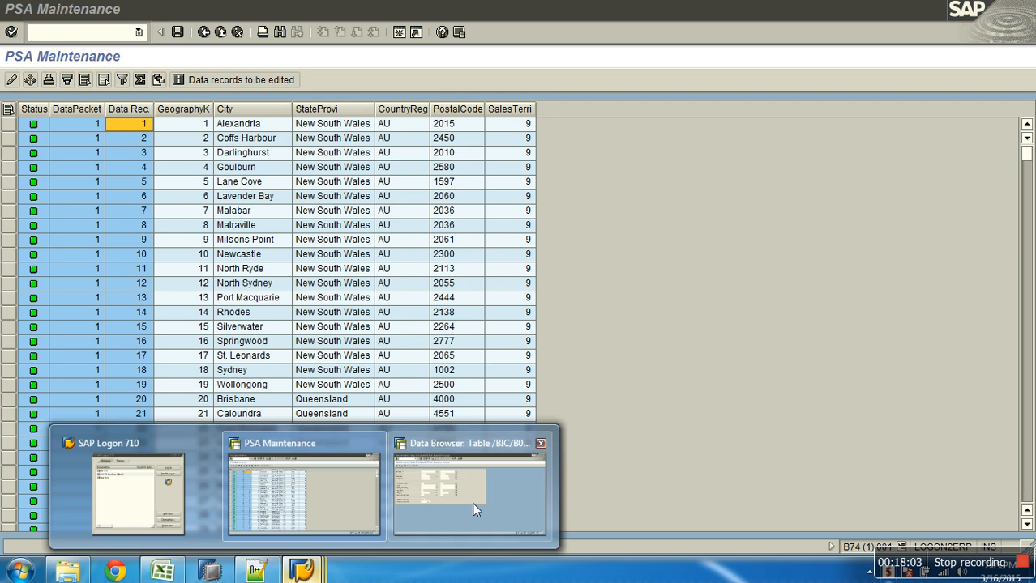
{"action": "left_click", "coordinate": [473, 508]}
{"action": "left_click", "coordinate": [146, 81]}
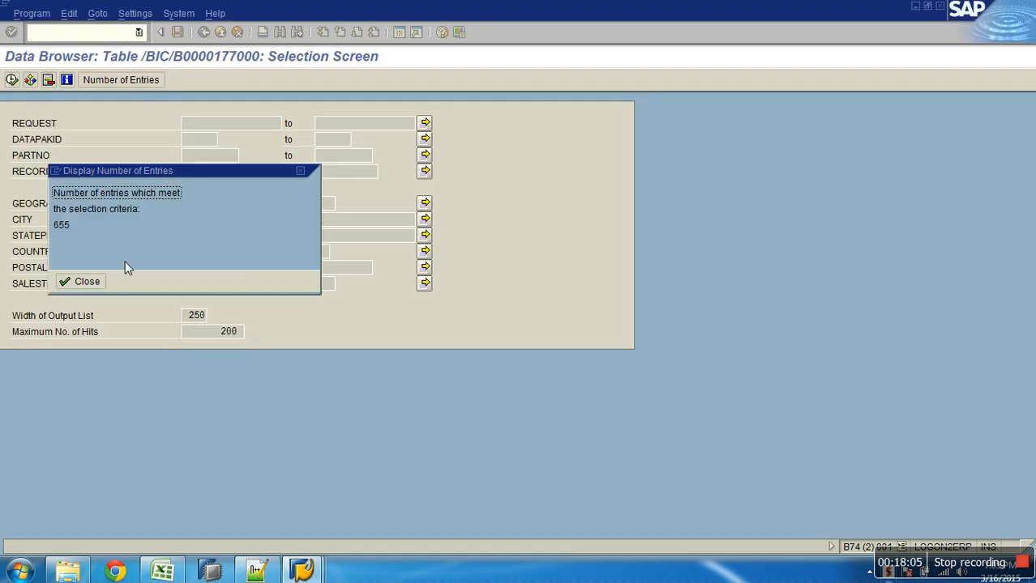
{"action": "left_click", "coordinate": [83, 281]}
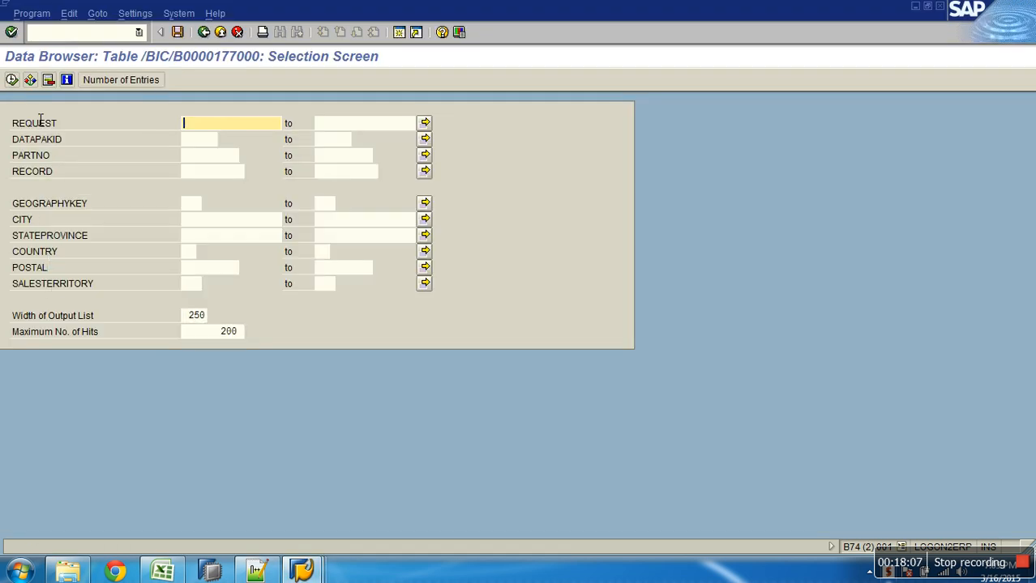
{"action": "left_click", "coordinate": [11, 80]}
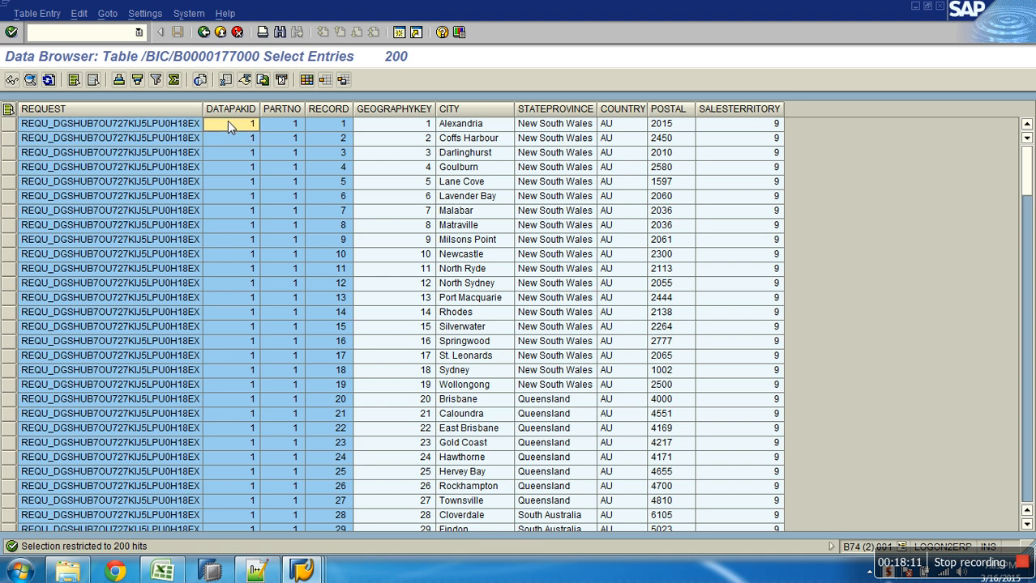
{"action": "left_click", "coordinate": [340, 116]}
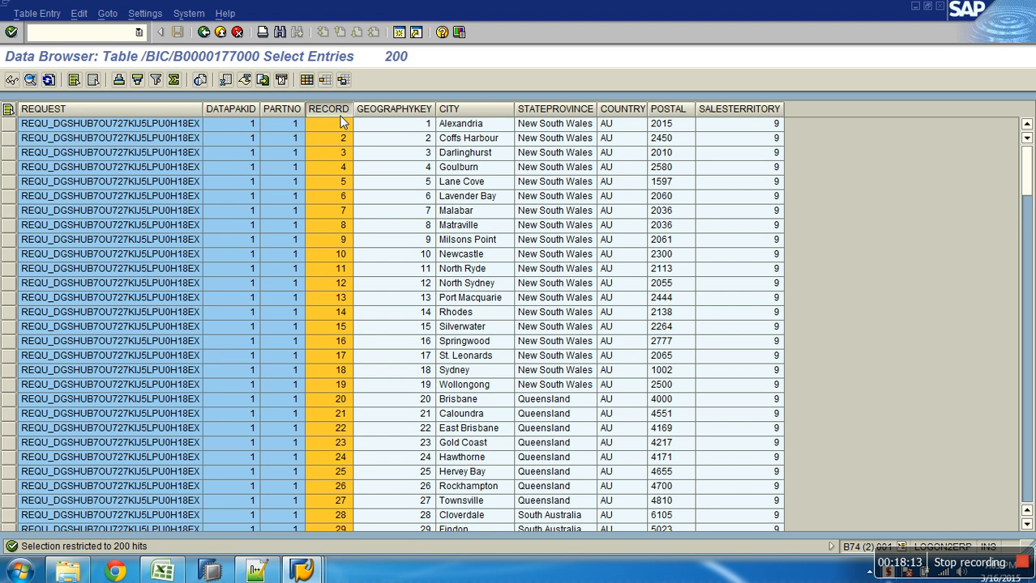
{"action": "right_click", "coordinate": [289, 110]}
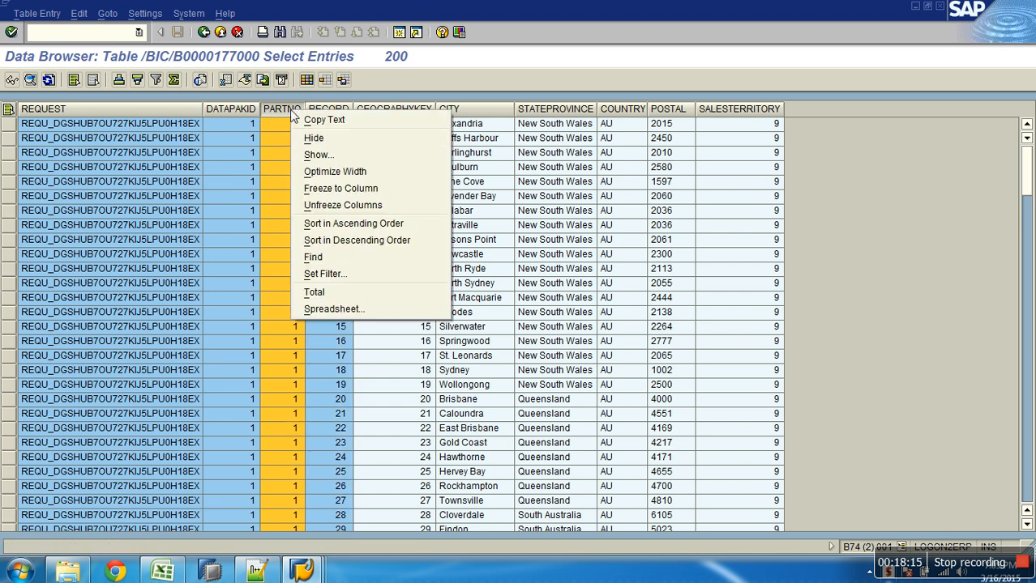
{"action": "left_click", "coordinate": [313, 139]}
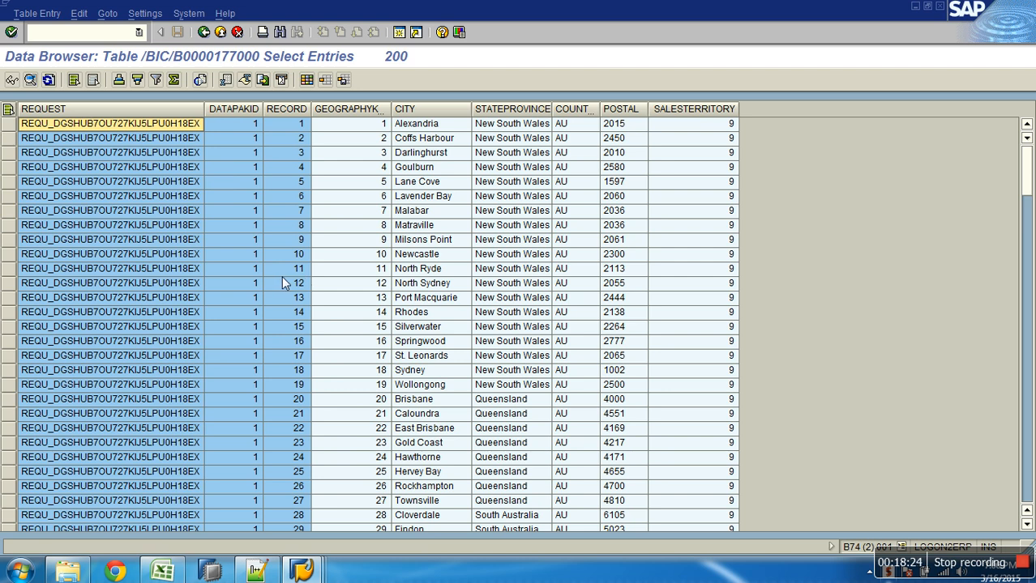
{"action": "key", "text": "F3"}
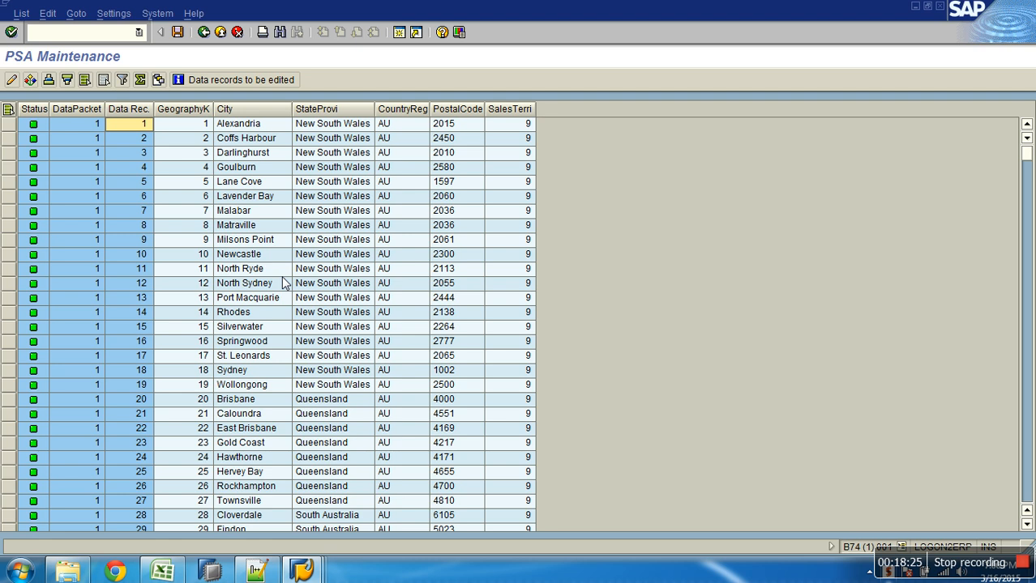
Exit PSA Maintenance and the request list, collapse Geography Attr DS, and select Geography Key (Attributes)
{"action": "left_click", "coordinate": [220, 32]}
{"action": "left_click", "coordinate": [121, 544]}
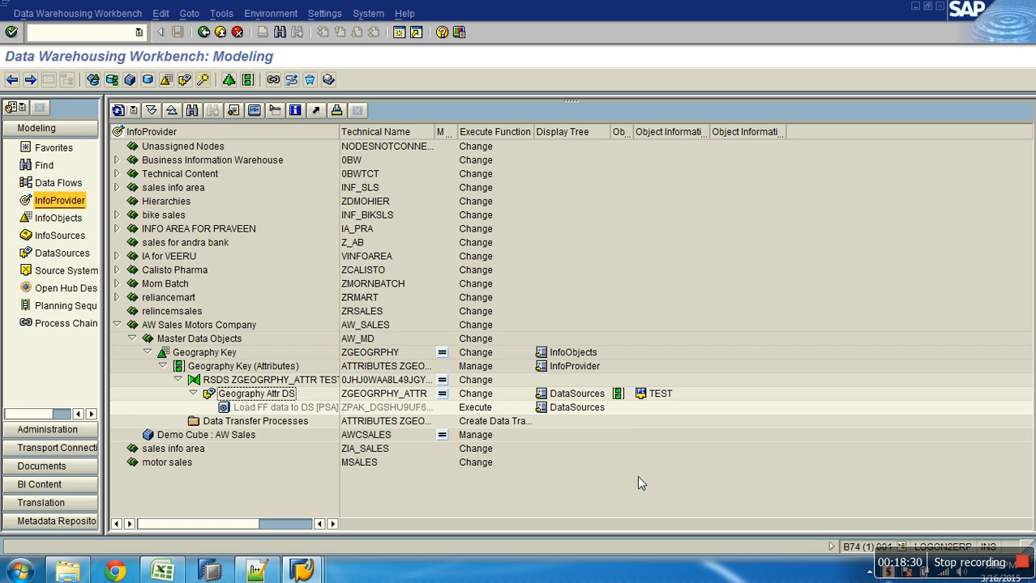
{"action": "left_click", "coordinate": [194, 394]}
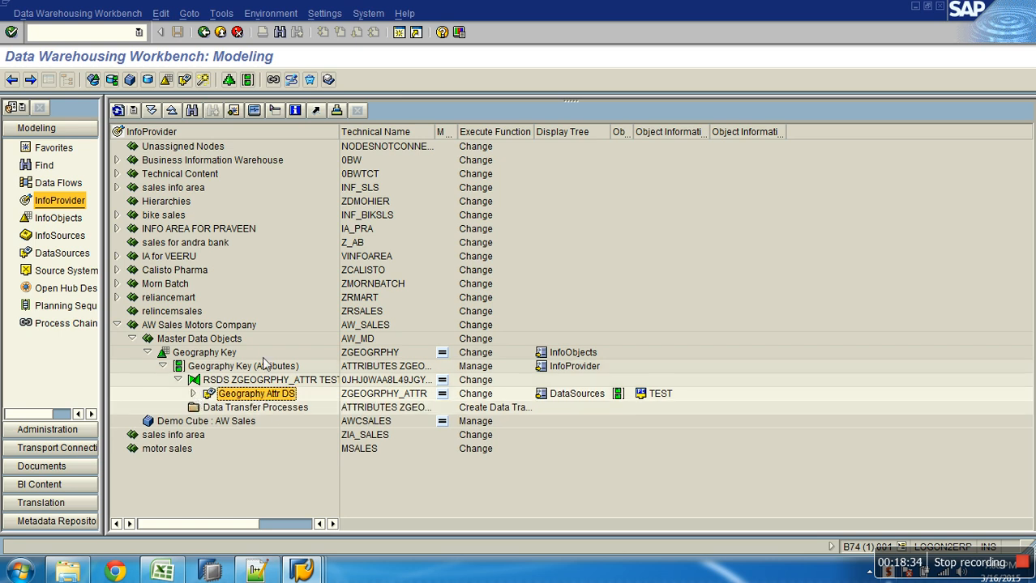
{"action": "left_click", "coordinate": [251, 367]}
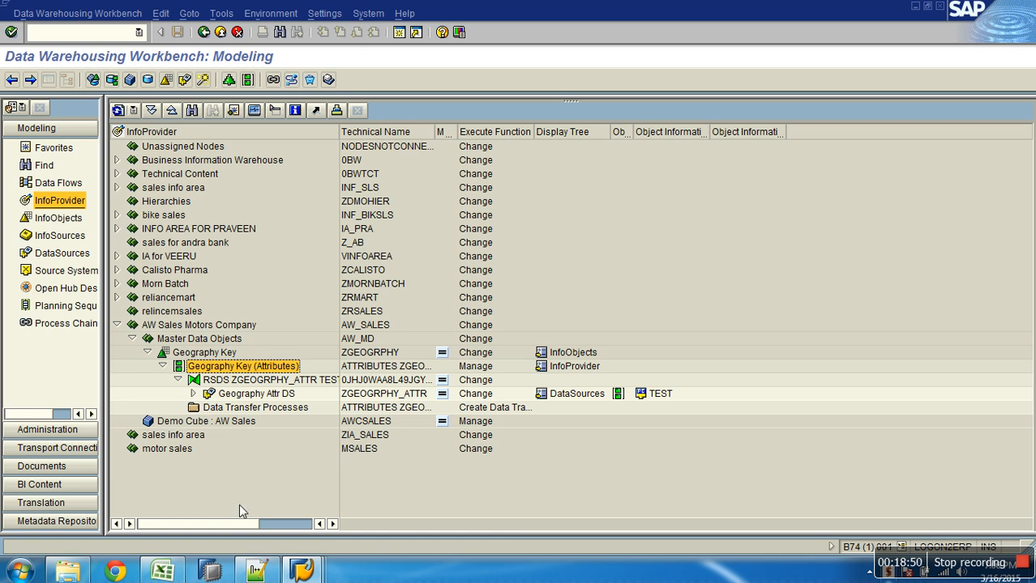
{"action": "left_click", "coordinate": [269, 568]}
Add the line '5. Create Standard DTP to Extract data from SO and load into TO.' to the notes
{"action": "left_click", "coordinate": [403, 408]}
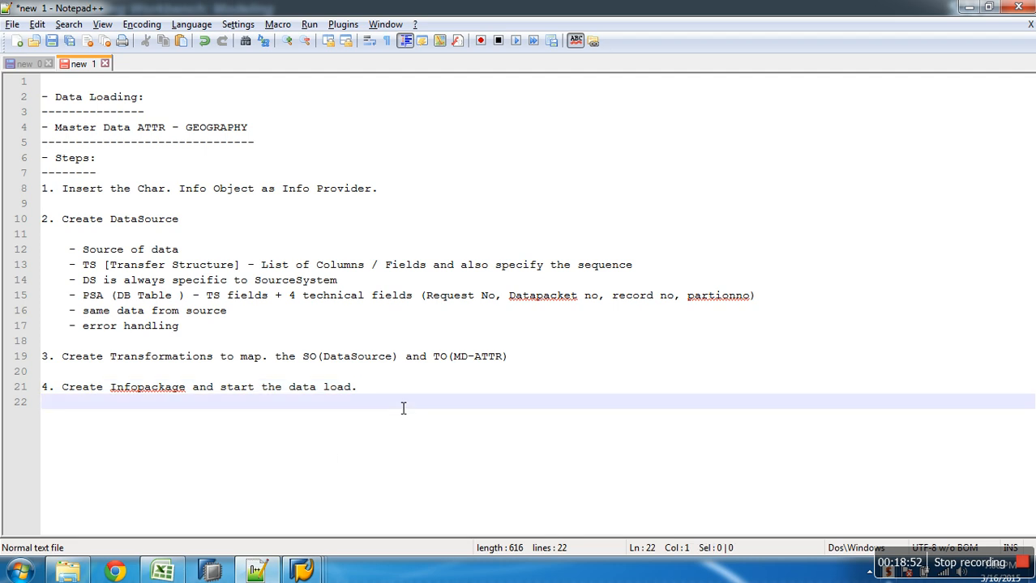
{"action": "key", "text": "Return"}
{"action": "type", "text": "5. Creat"}
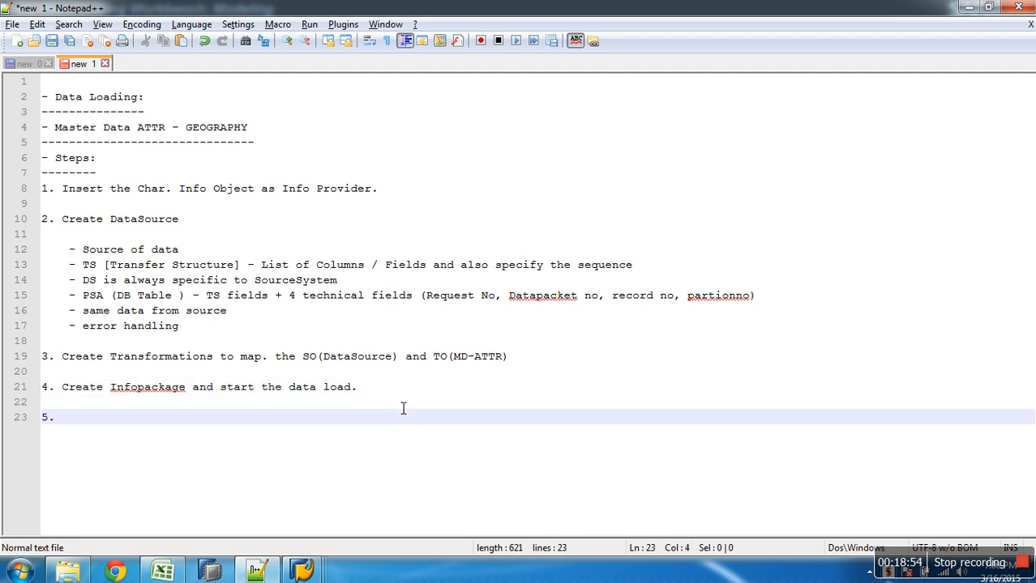
{"action": "type", "text": "e "}
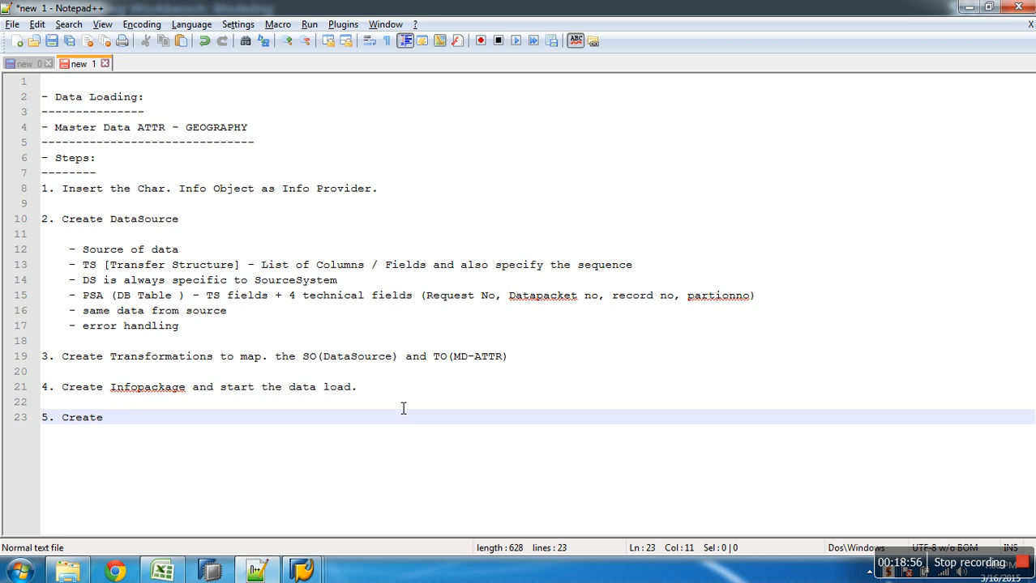
{"action": "type", "text": "Standard "}
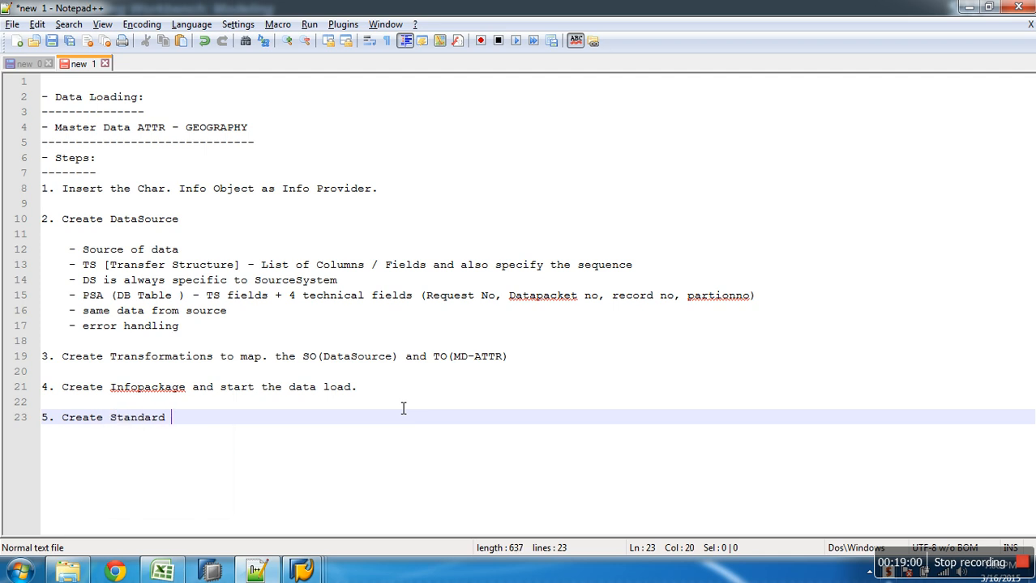
{"action": "type", "text": "DTP to Extract "}
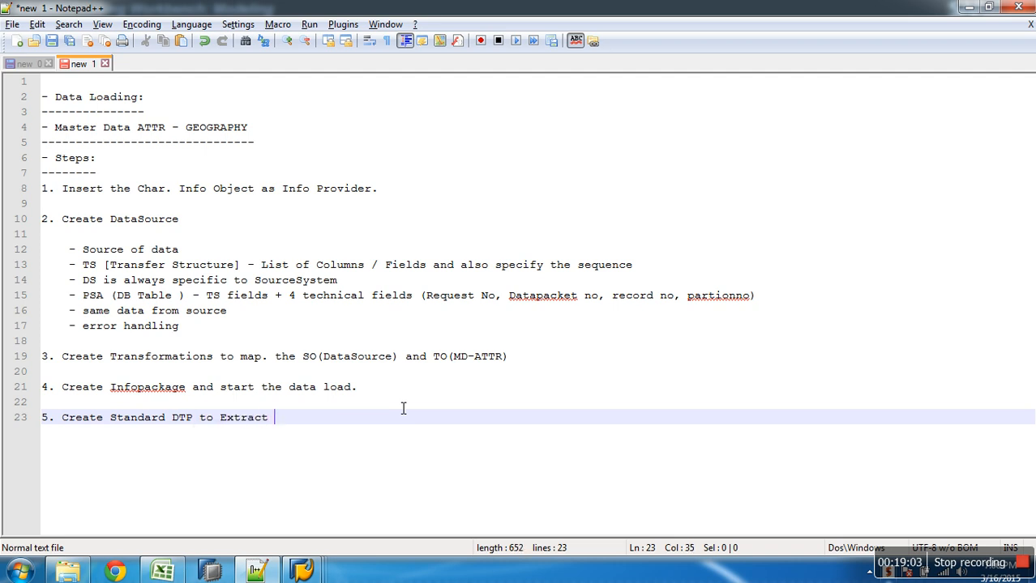
{"action": "type", "text": "data from ast"}
{"action": "key", "text": "BackSpace"}
{"action": "key", "text": "BackSpace"}
{"action": "key", "text": "BackSpace"}
{"action": "key", "text": "BackSpace"}
{"action": "key", "text": "BackSpace"}
{"action": "type", "text": "SO and "}
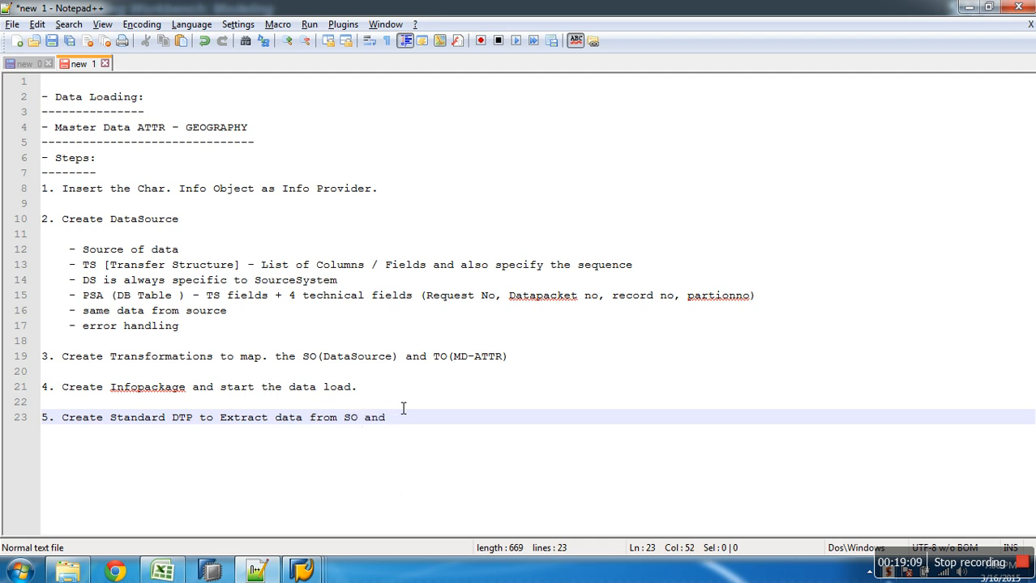
{"action": "type", "text": "load into TO."}
{"action": "key", "text": "alt+Tab"}
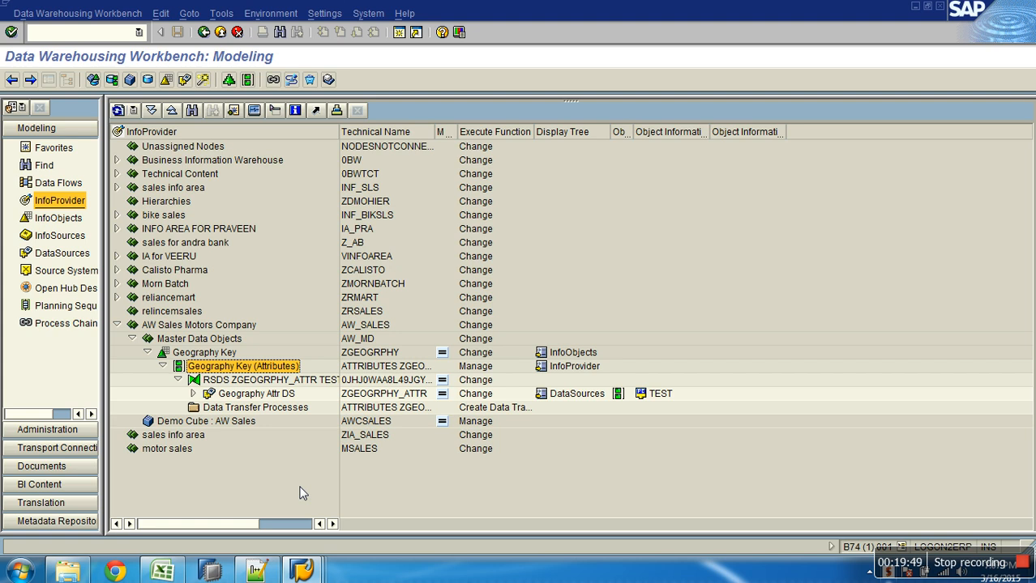
Create a standard DTP from DataSource ZGEOGRPHY_ATTR / TEST to ZGEOGRPHY under Data Transfer Processes
{"action": "left_click", "coordinate": [178, 380]}
{"action": "left_click", "coordinate": [163, 366]}
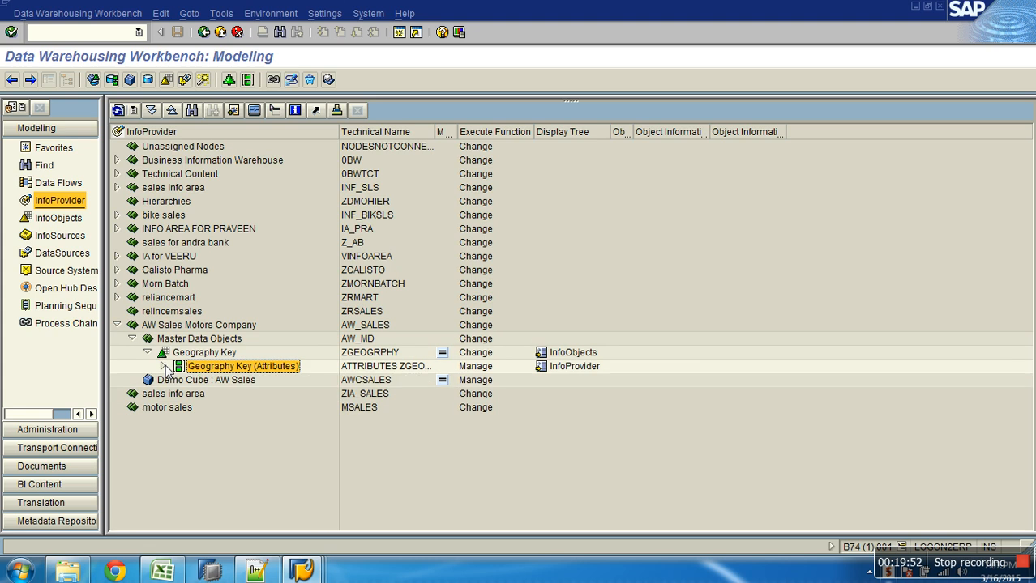
{"action": "right_click", "coordinate": [238, 369]}
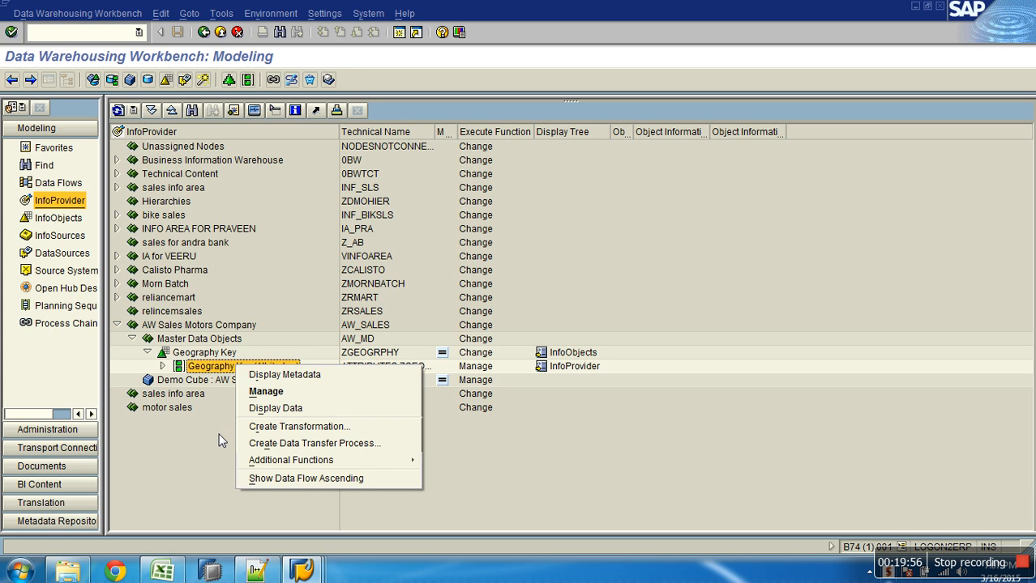
{"action": "left_click", "coordinate": [202, 409]}
{"action": "left_click", "coordinate": [163, 366]}
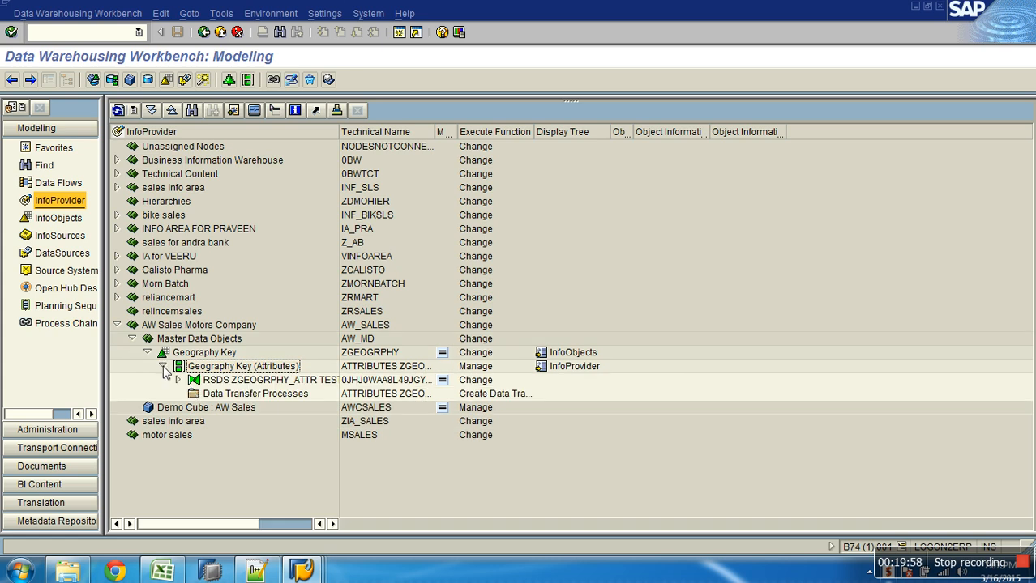
{"action": "left_click", "coordinate": [232, 396]}
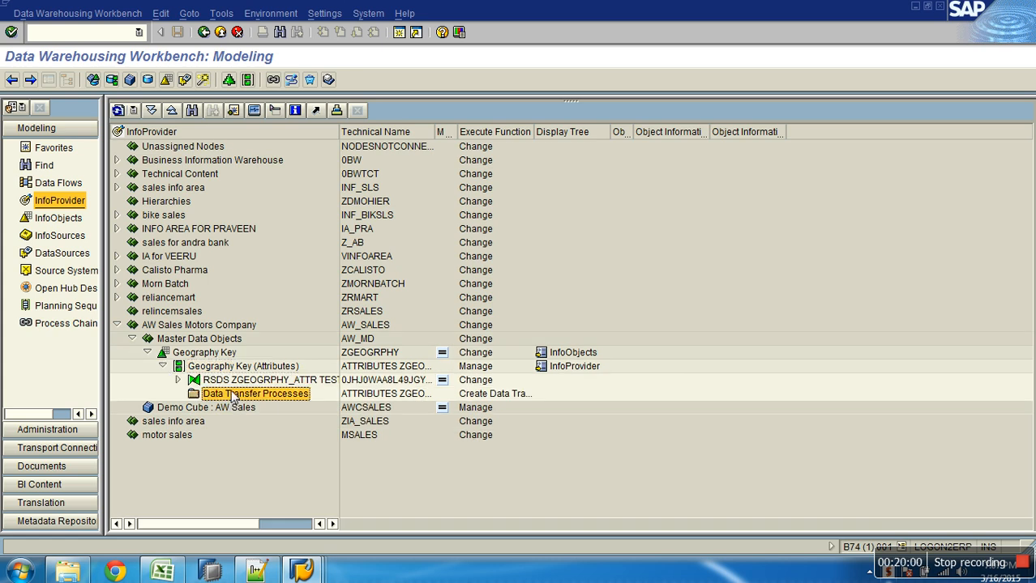
{"action": "right_click", "coordinate": [234, 396]}
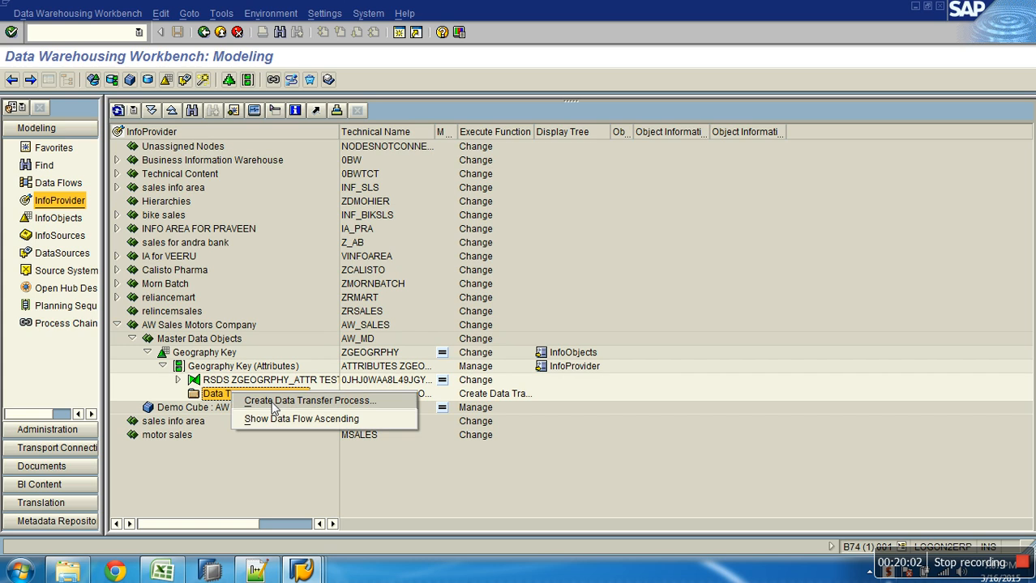
{"action": "left_click", "coordinate": [272, 402]}
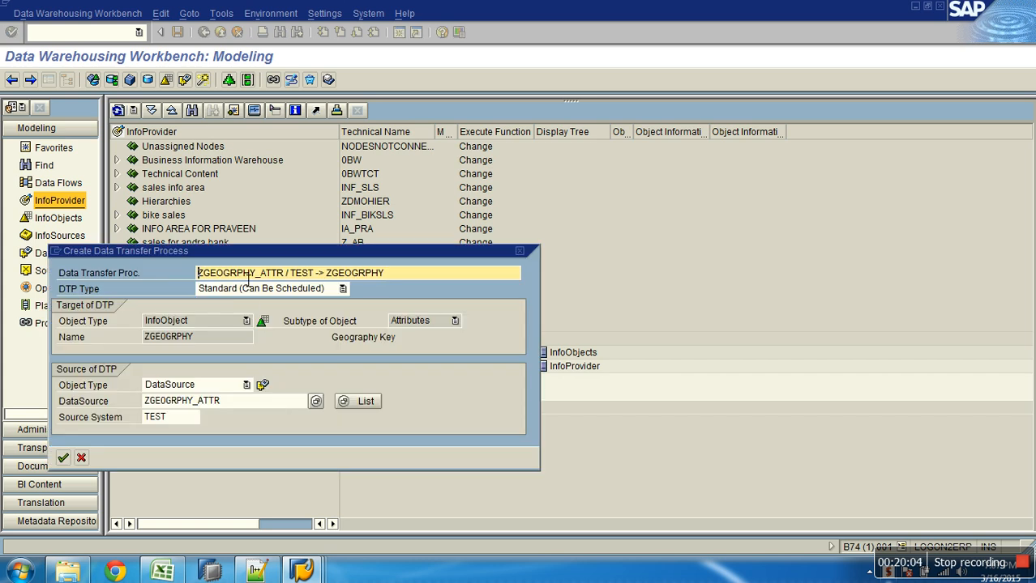
{"action": "left_click_drag", "start_coordinate": [247, 249], "coordinate": [400, 179]}
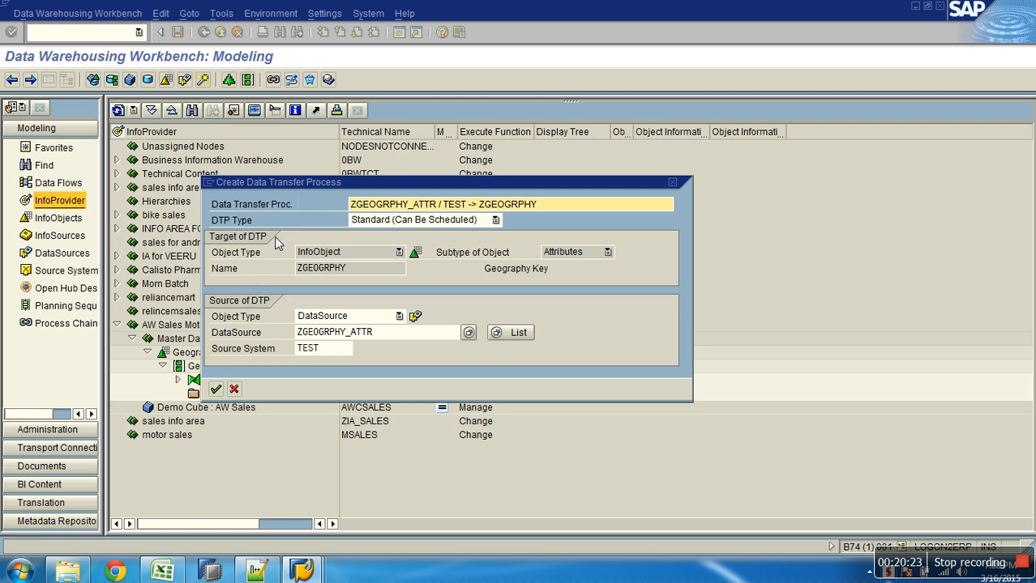
{"action": "left_click", "coordinate": [215, 389]}
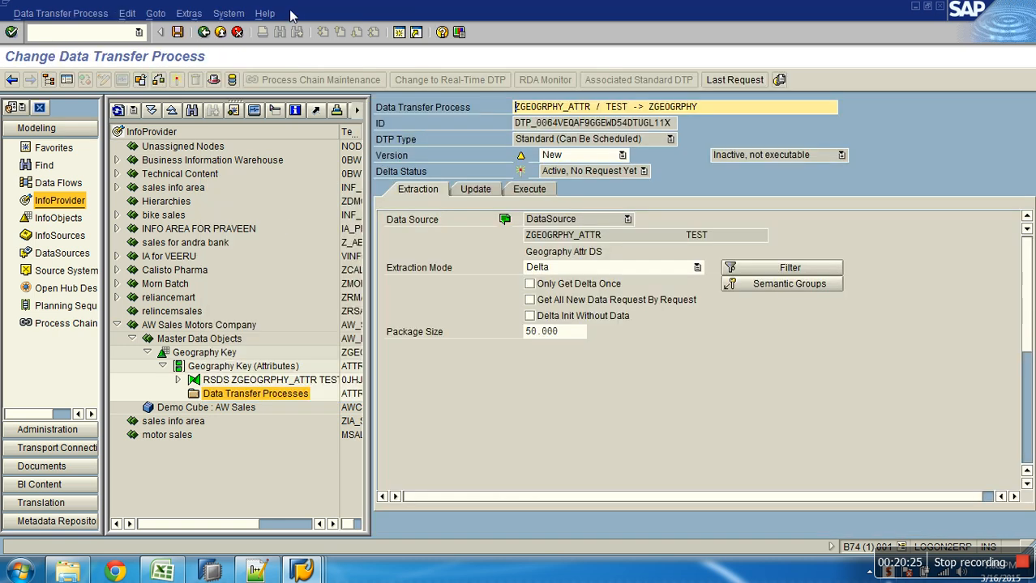
Activate the Geography Key DTP despite the consistency warning and execute it, opening request 127's monitor
{"action": "left_click", "coordinate": [177, 80]}
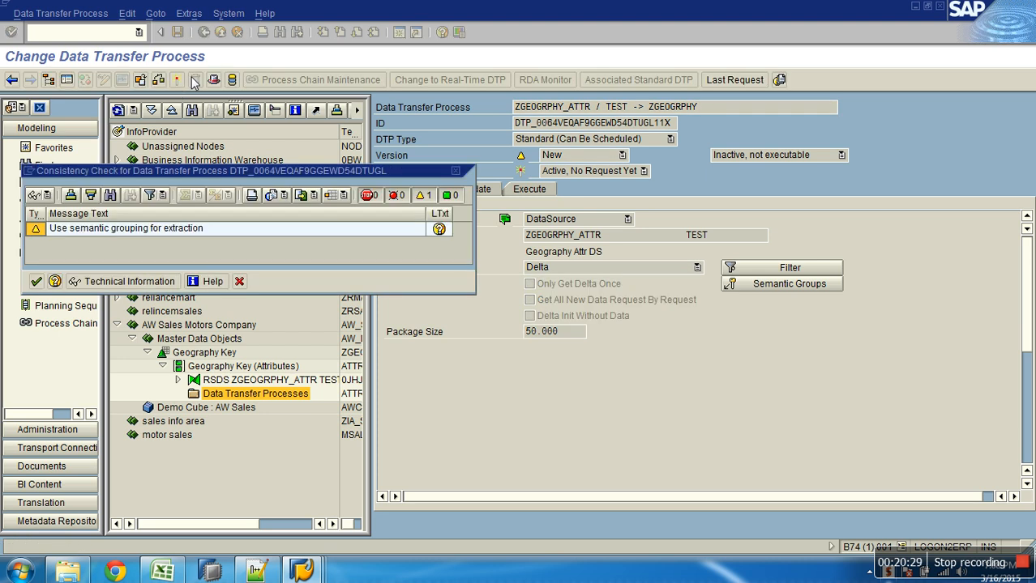
{"action": "left_click", "coordinate": [35, 281]}
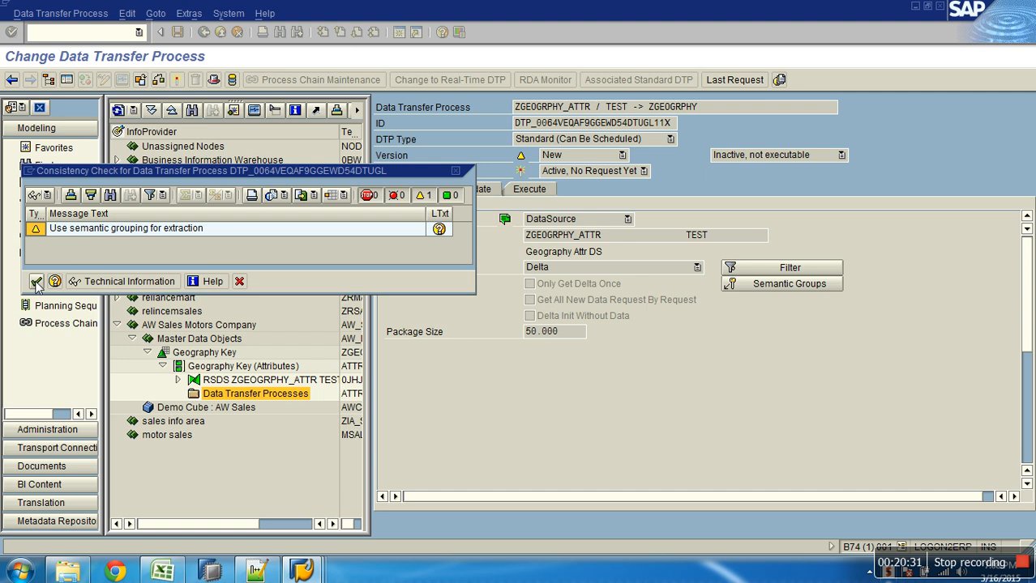
{"action": "left_click", "coordinate": [523, 195]}
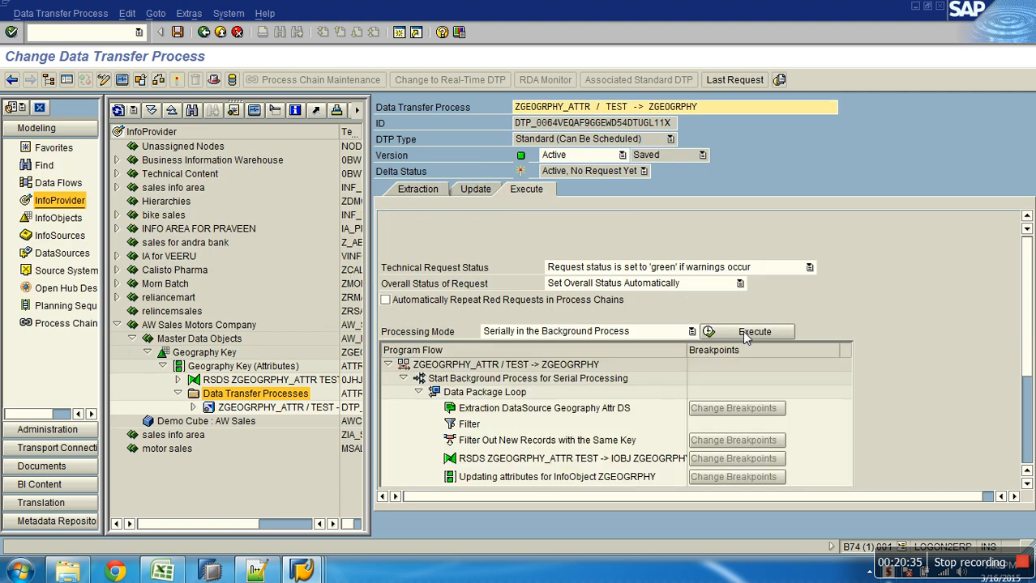
{"action": "left_click", "coordinate": [743, 335]}
{"action": "left_click", "coordinate": [215, 289]}
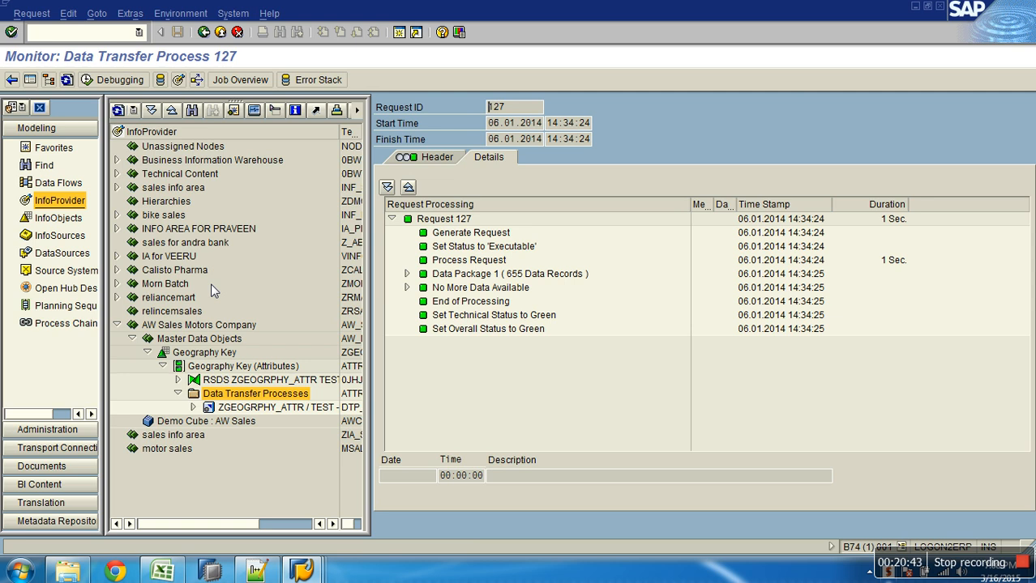
Expand Data Package 1 (655 records) and inspect the header's REQUID = 126 selection
{"action": "left_click", "coordinate": [406, 274]}
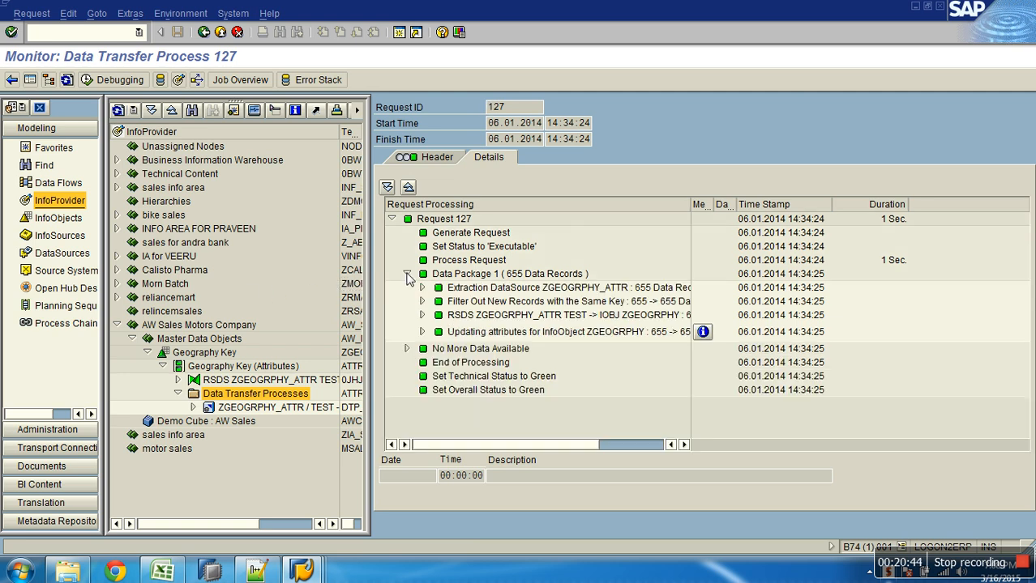
{"action": "left_click", "coordinate": [535, 275]}
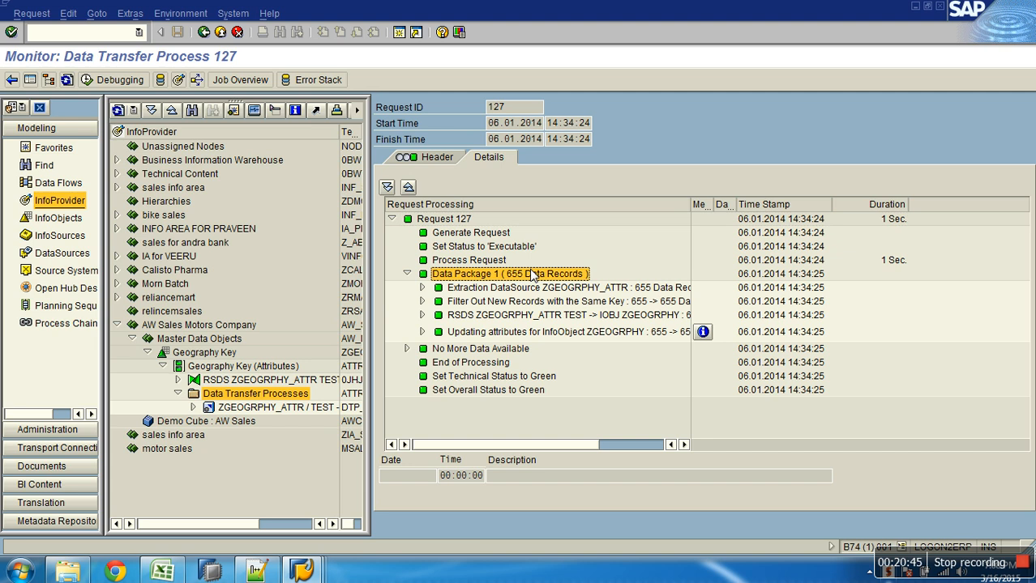
{"action": "left_click", "coordinate": [437, 158]}
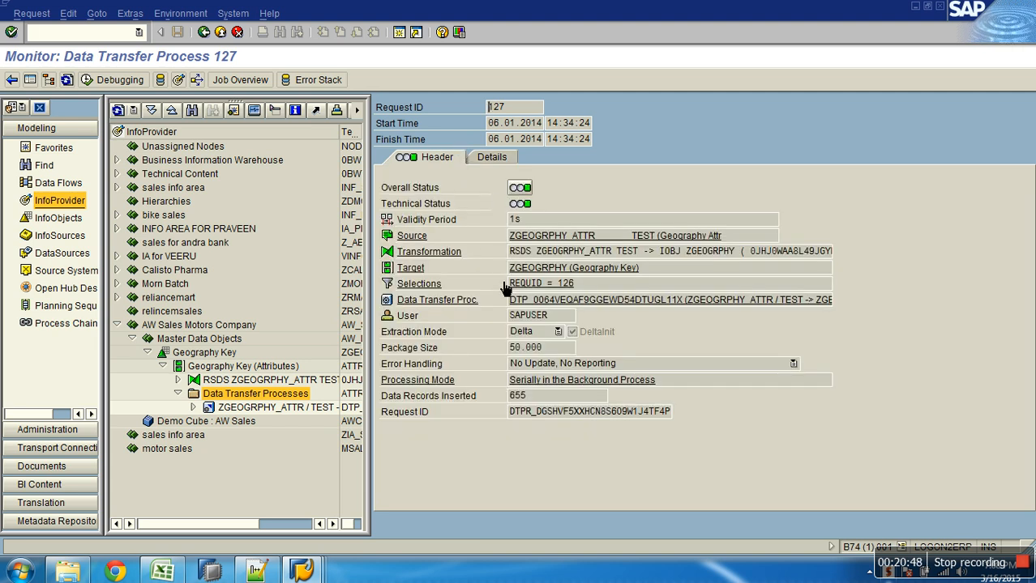
{"action": "left_click", "coordinate": [585, 289]}
{"action": "double_click", "coordinate": [570, 292]}
{"action": "left_click_drag", "start_coordinate": [575, 283], "coordinate": [498, 284]}
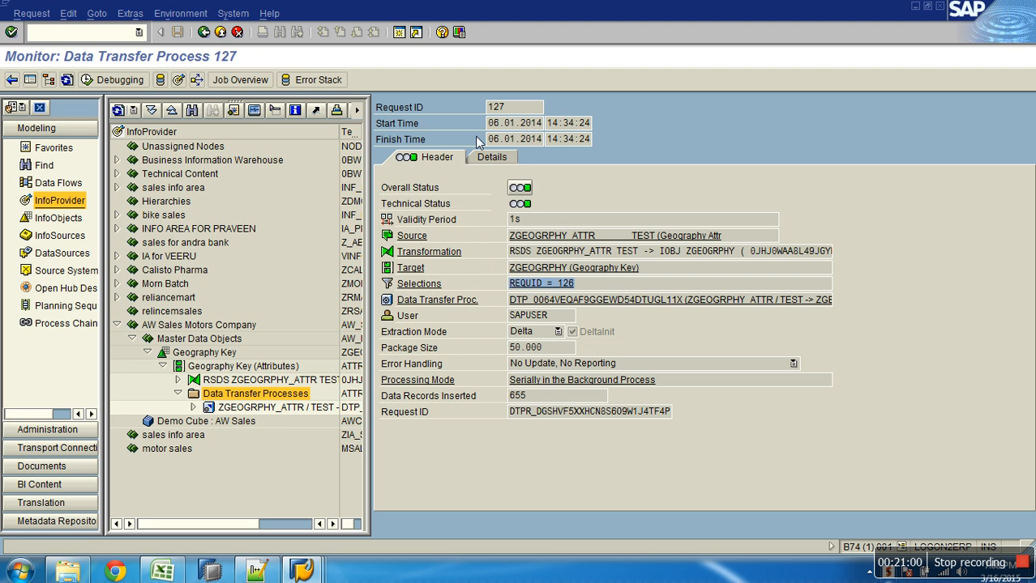
Check request ID 127 and its long request number, then close the monitor
{"action": "left_click_drag", "start_coordinate": [517, 111], "coordinate": [487, 112]}
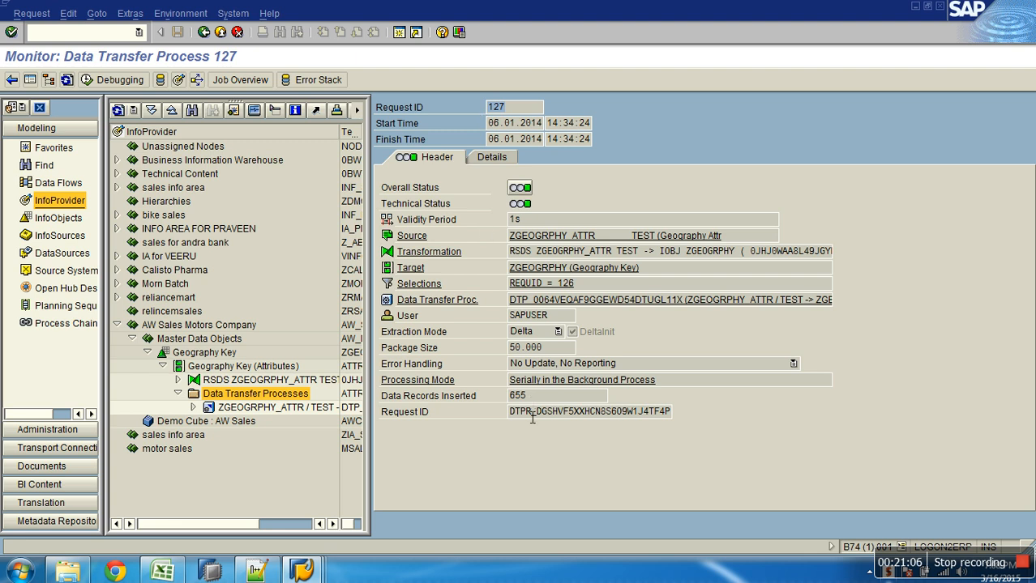
{"action": "left_click_drag", "start_coordinate": [512, 413], "coordinate": [685, 415]}
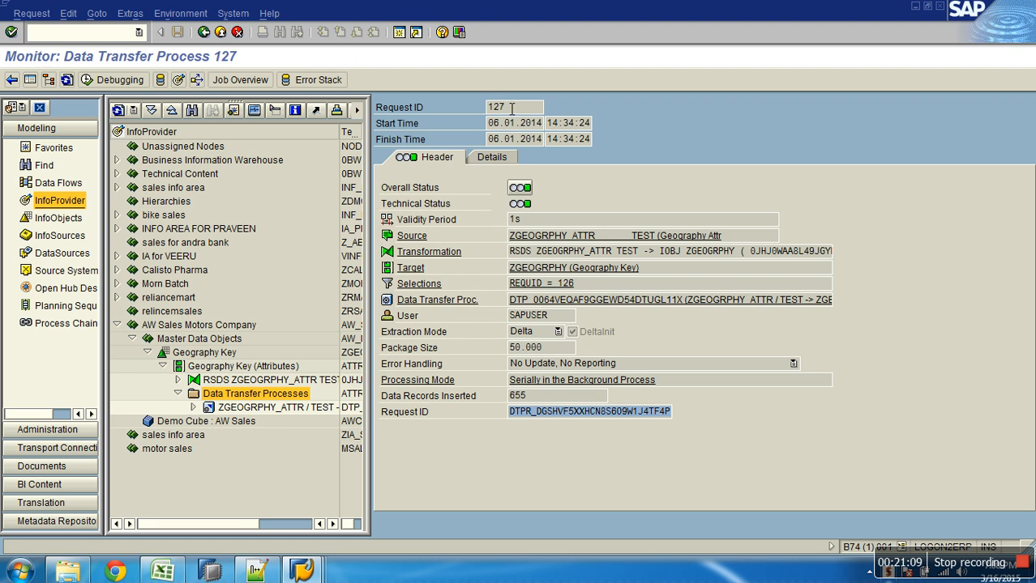
{"action": "left_click_drag", "start_coordinate": [511, 107], "coordinate": [487, 107]}
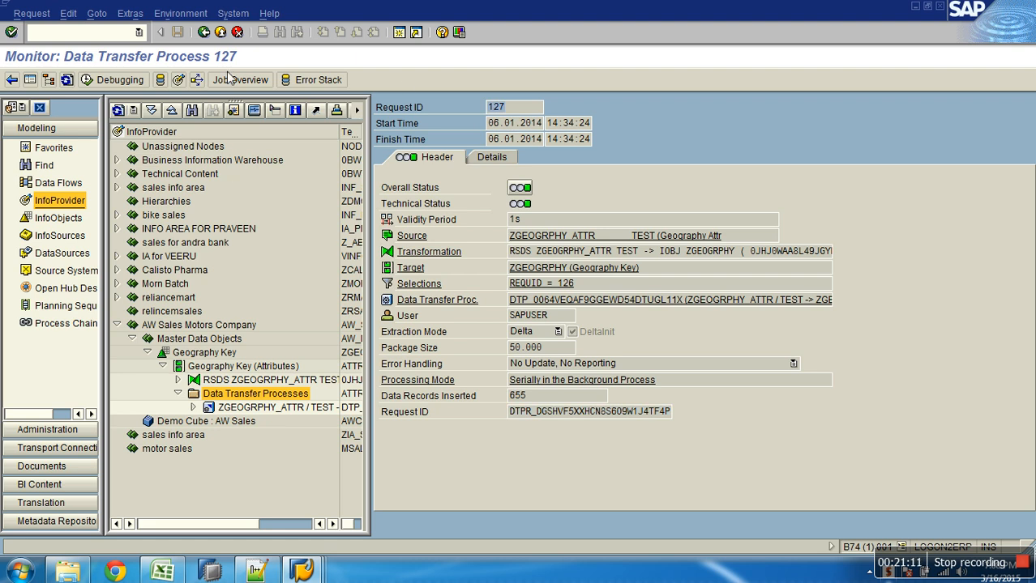
{"action": "left_click", "coordinate": [223, 32]}
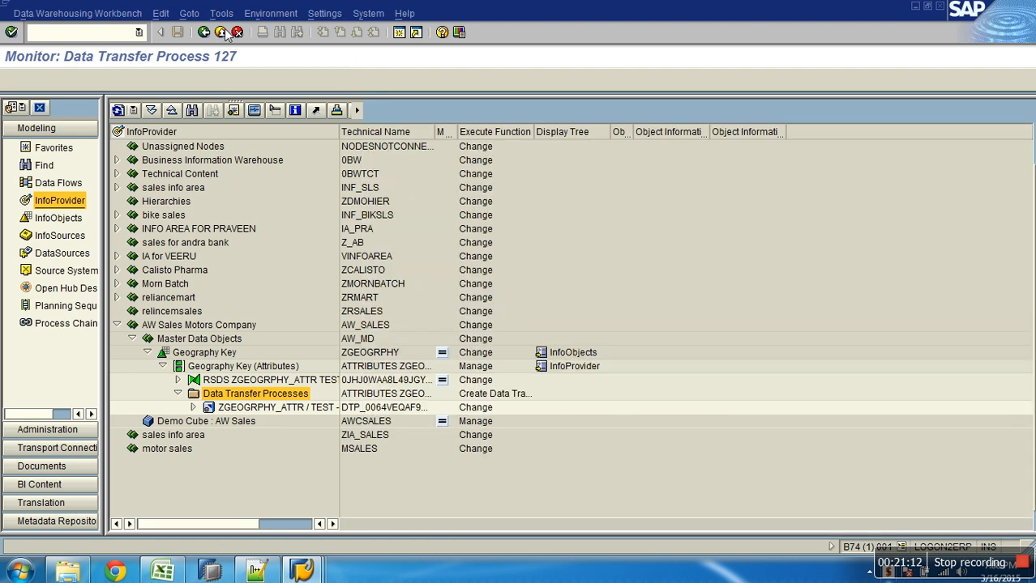
{"action": "right_click", "coordinate": [250, 368]}
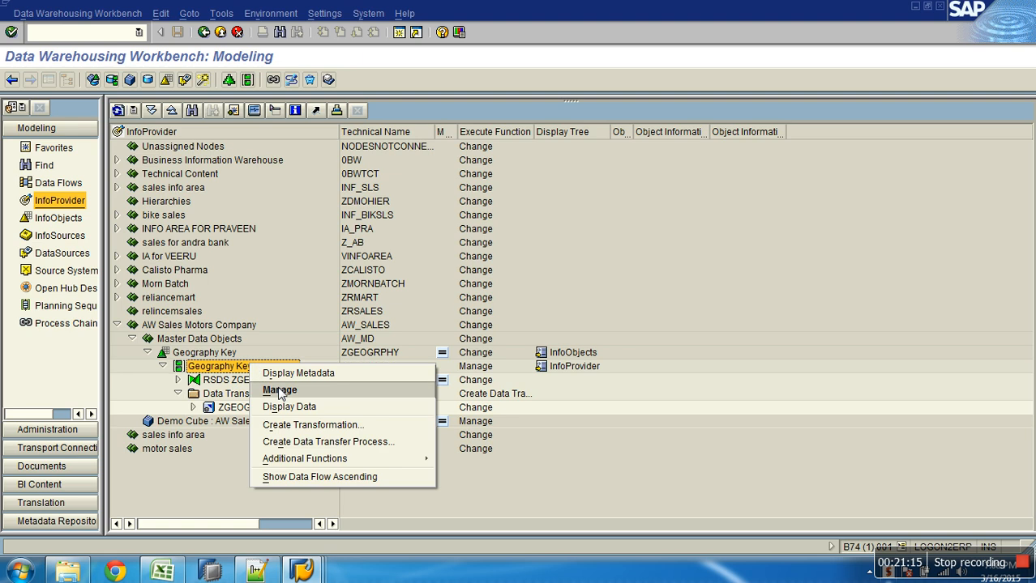
Open Manage for Geography Key and confirm request 127 shows 655 added records
{"action": "left_click", "coordinate": [278, 391]}
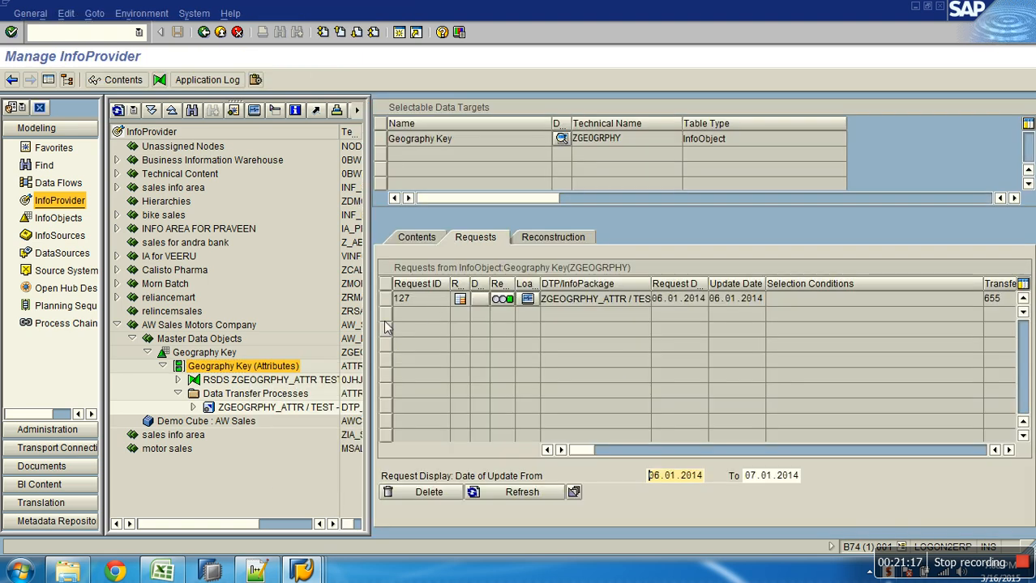
{"action": "double_click", "coordinate": [436, 305]}
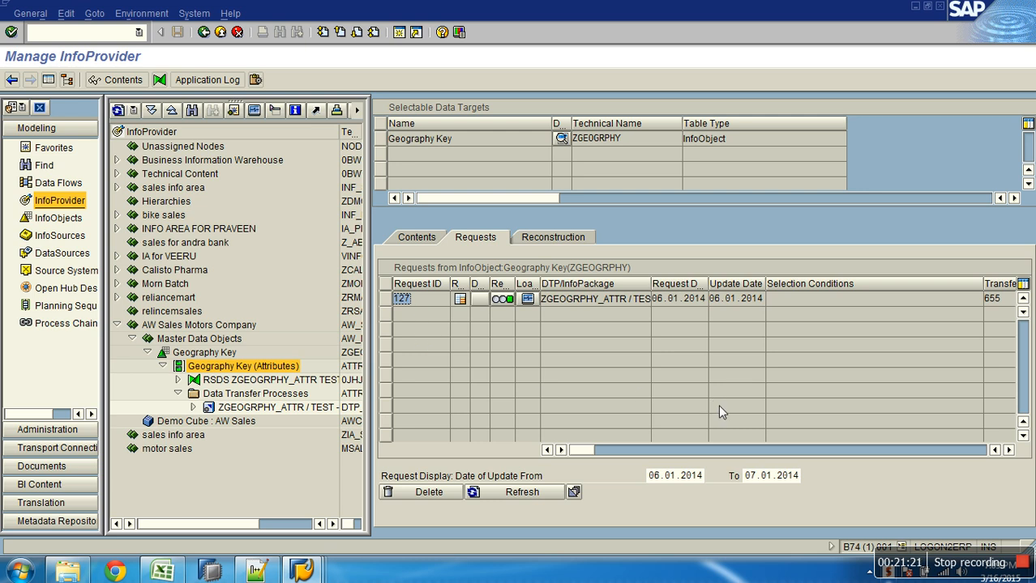
{"action": "left_click", "coordinate": [1010, 450]}
{"action": "left_click", "coordinate": [1009, 451]}
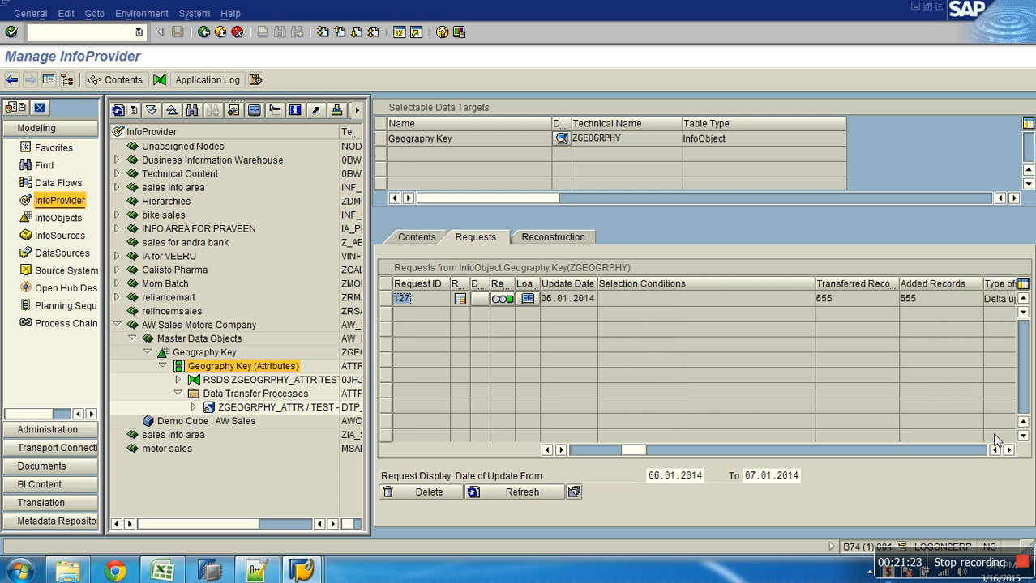
{"action": "double_click", "coordinate": [908, 299]}
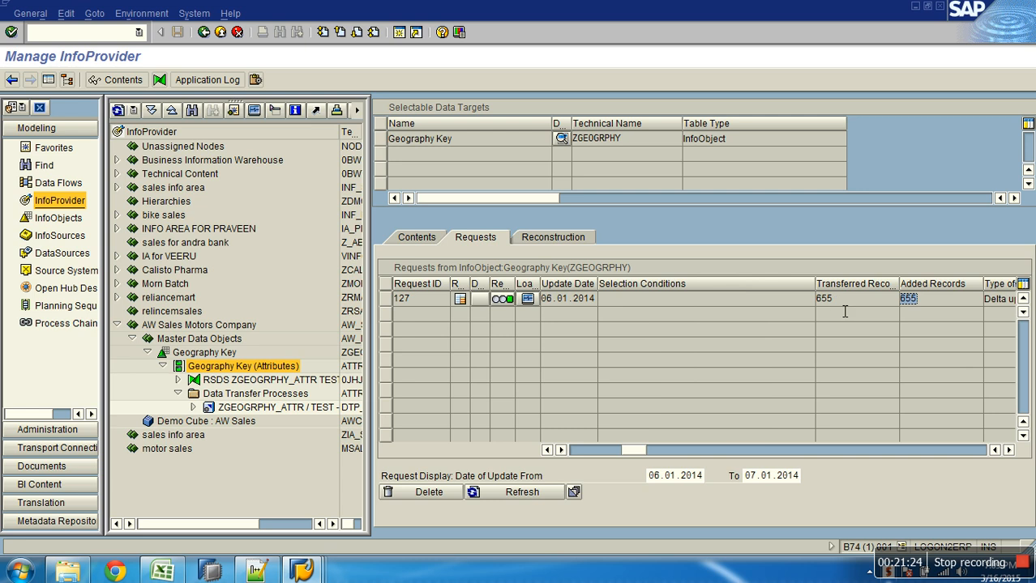
Scroll the requests table to check request number 127 and DataSource ZGEOGRPHY_ATTR
{"action": "left_click", "coordinate": [1009, 450]}
{"action": "left_click", "coordinate": [1010, 450]}
{"action": "left_click", "coordinate": [1010, 451]}
{"action": "left_click", "coordinate": [1010, 451]}
{"action": "left_click", "coordinate": [1010, 451]}
{"action": "left_click", "coordinate": [1009, 450]}
{"action": "left_click", "coordinate": [1010, 451]}
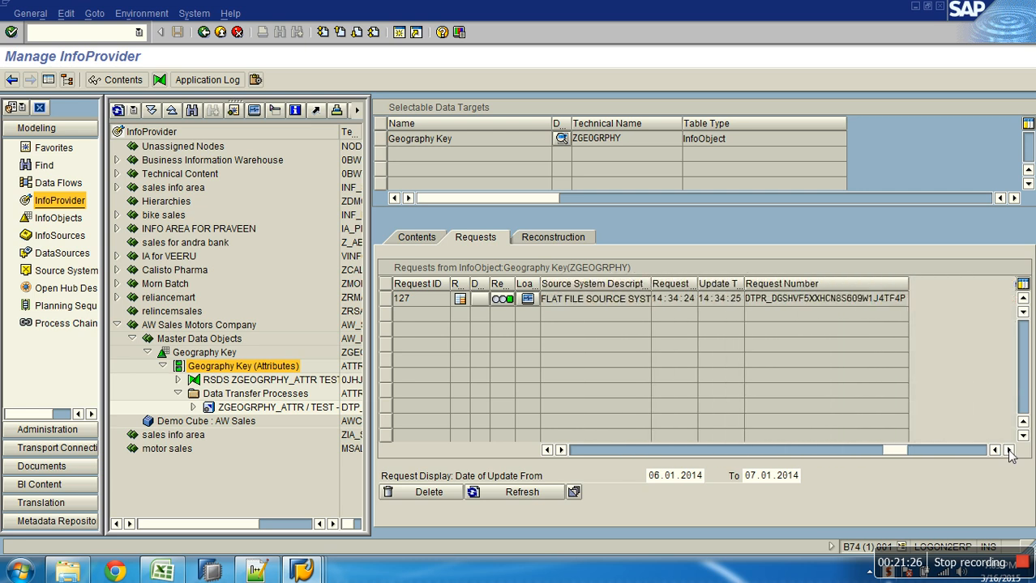
{"action": "double_click", "coordinate": [761, 299]}
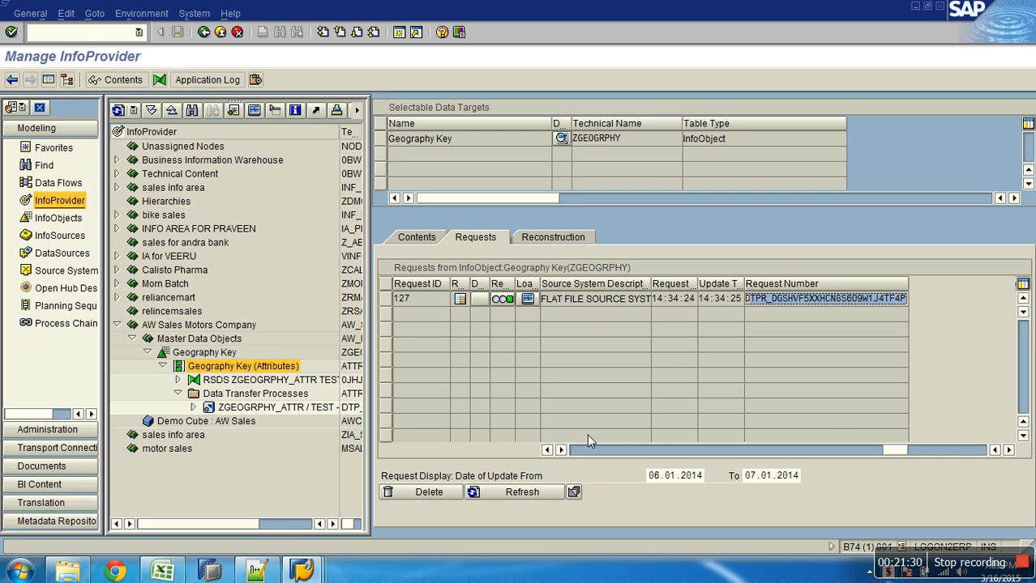
{"action": "left_click", "coordinate": [547, 451]}
{"action": "left_click", "coordinate": [547, 450]}
{"action": "left_click", "coordinate": [547, 450]}
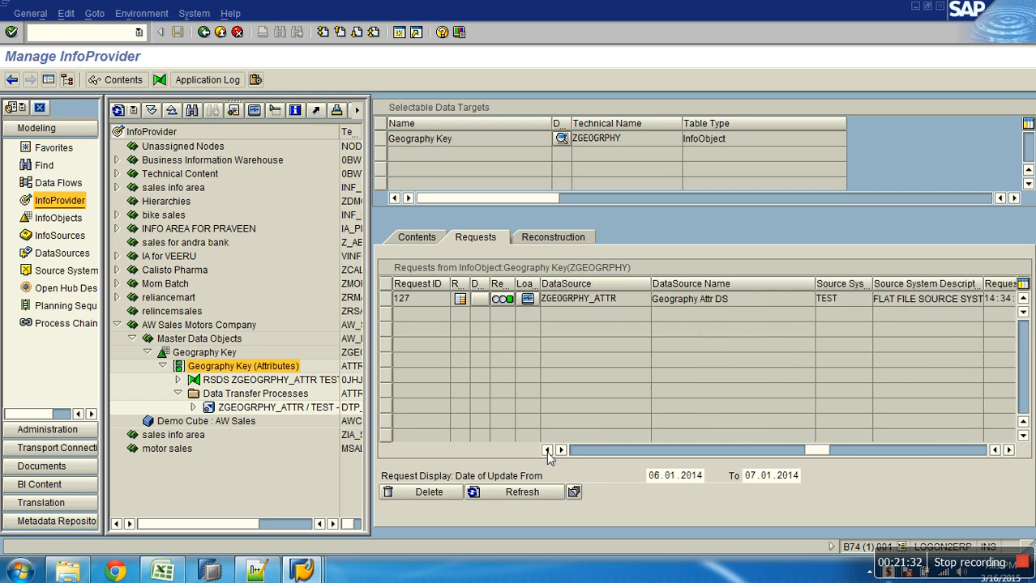
{"action": "left_click", "coordinate": [547, 450]}
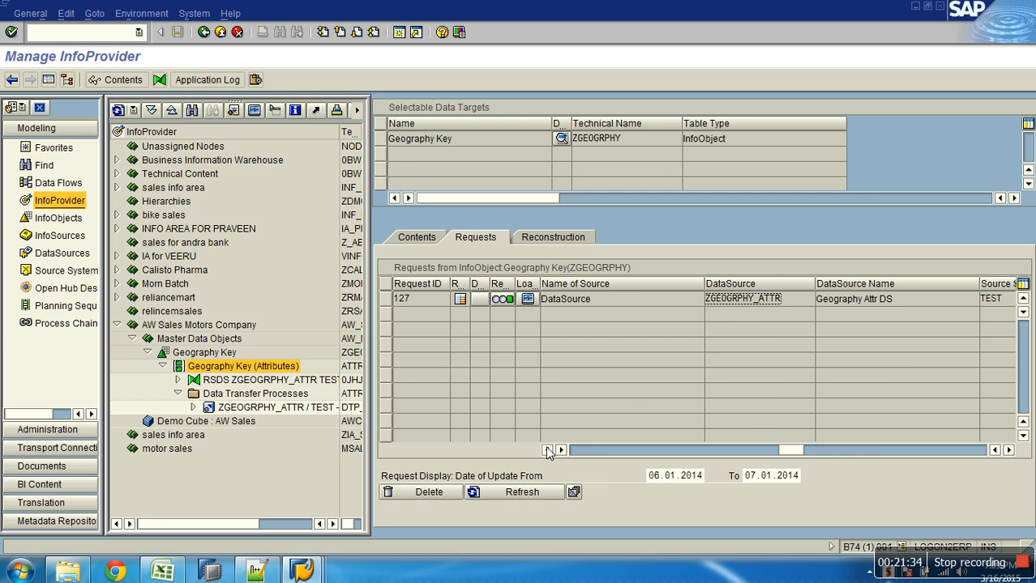
{"action": "left_click", "coordinate": [547, 450]}
{"action": "left_click", "coordinate": [547, 451]}
{"action": "left_click", "coordinate": [547, 451]}
{"action": "left_click", "coordinate": [547, 451]}
{"action": "left_click", "coordinate": [547, 451]}
{"action": "left_click", "coordinate": [547, 451]}
{"action": "left_click", "coordinate": [547, 450]}
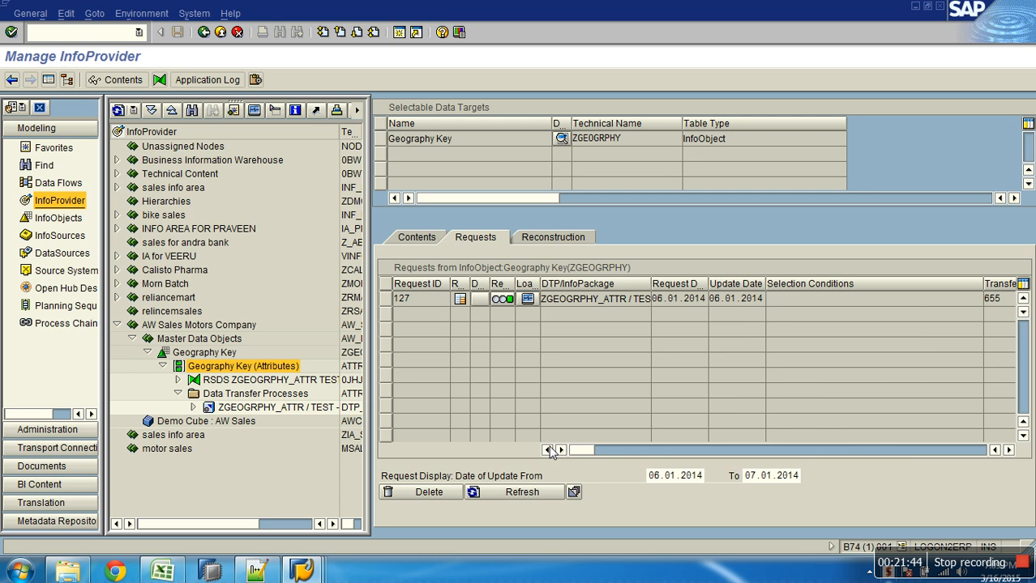
Run Maintain Master Data for Geography Key and scroll through the loaded city and postal code records
{"action": "left_click", "coordinate": [221, 33]}
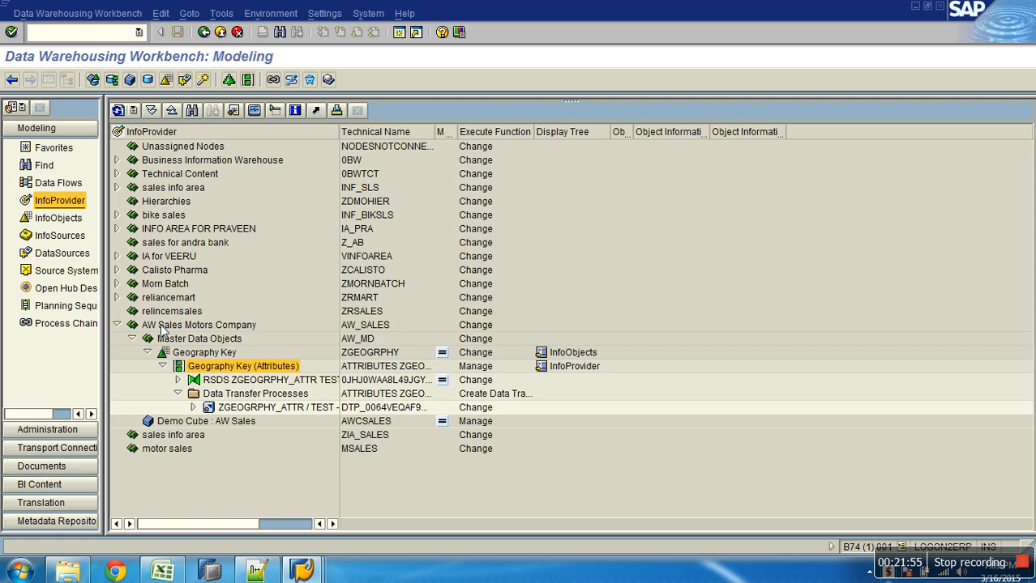
{"action": "left_click", "coordinate": [199, 355]}
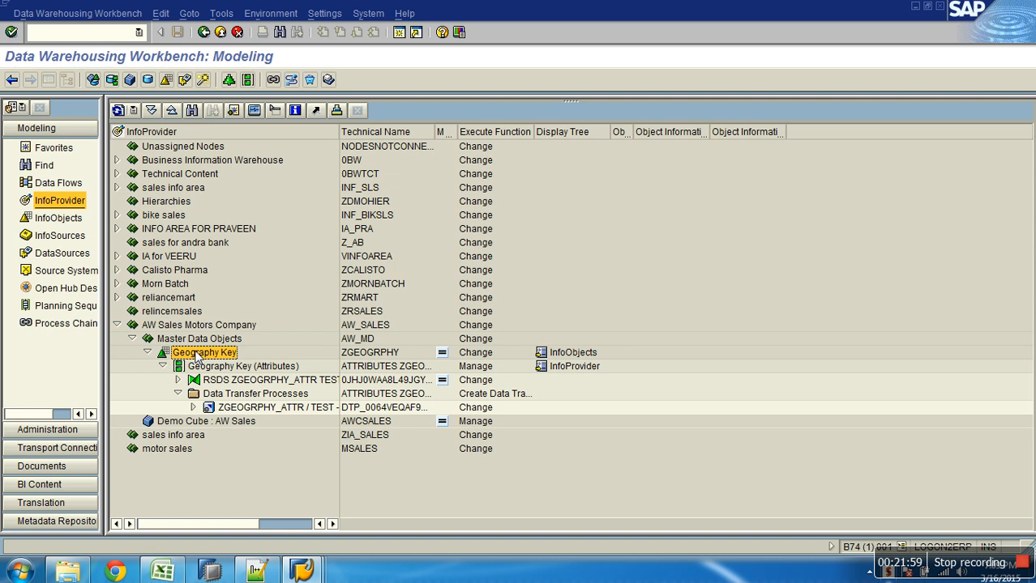
{"action": "right_click", "coordinate": [197, 357]}
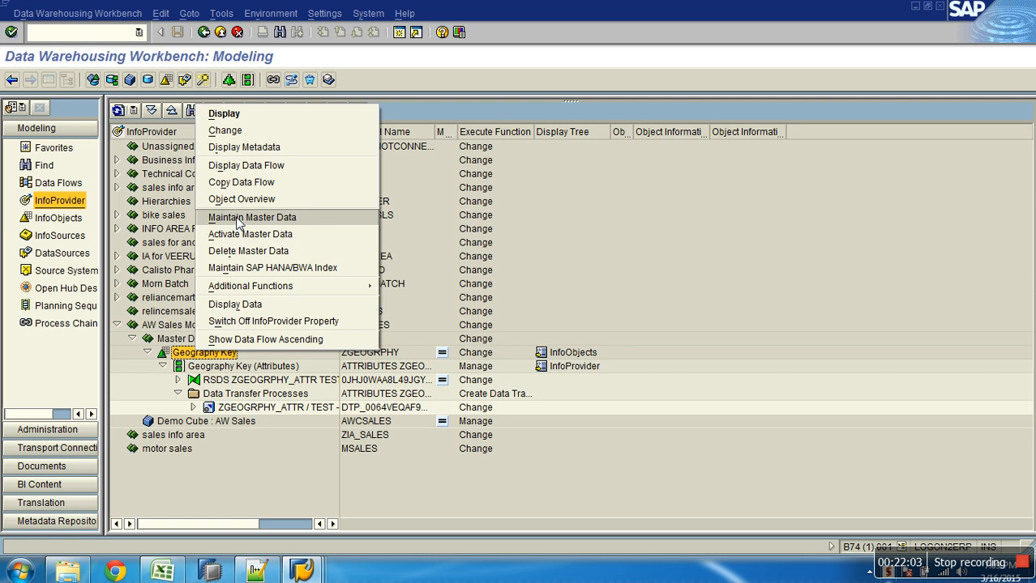
{"action": "left_click", "coordinate": [252, 217]}
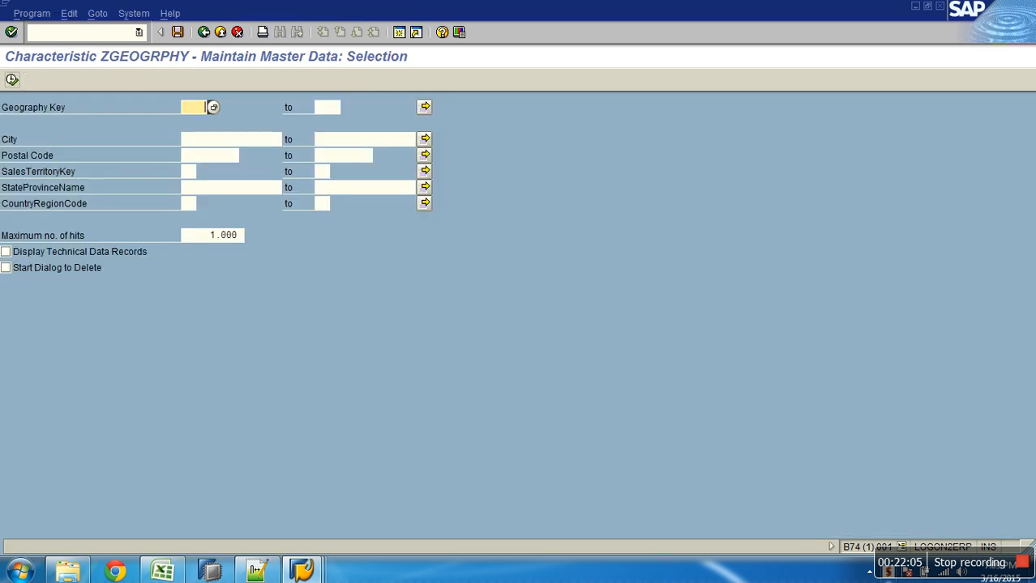
{"action": "left_click", "coordinate": [11, 79]}
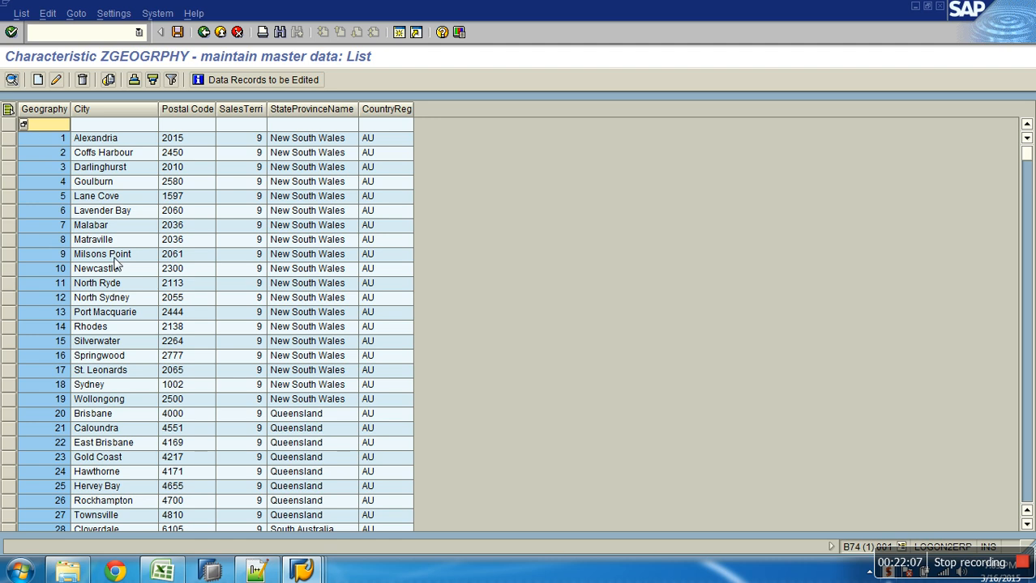
{"action": "scroll", "coordinate": [102, 217], "scroll_direction": "down", "scroll_amount": 20}
{"action": "scroll", "coordinate": [101, 219], "scroll_direction": "down", "scroll_amount": 20}
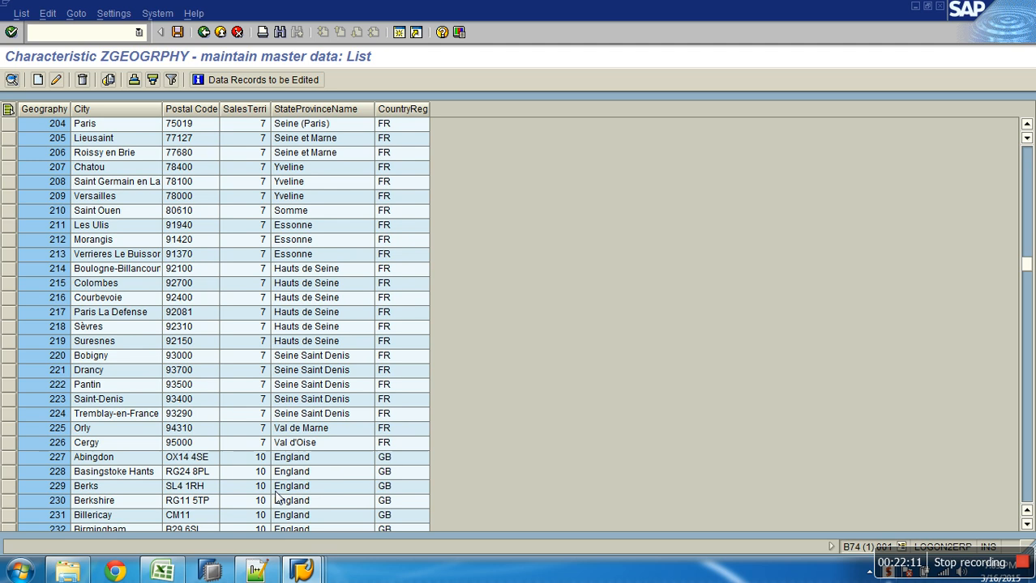
Go back from the Data Browser to the ABAP Dictionary start screen
{"action": "mouse_move", "coordinate": [301, 573]}
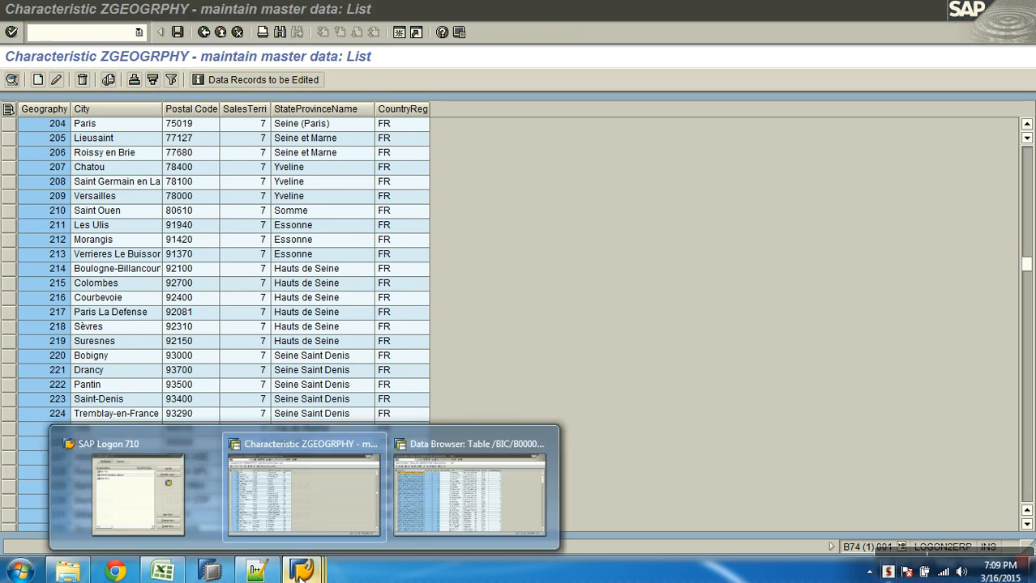
{"action": "left_click", "coordinate": [450, 524]}
{"action": "left_click", "coordinate": [221, 33]}
{"action": "left_click", "coordinate": [221, 32]}
{"action": "left_click", "coordinate": [220, 32]}
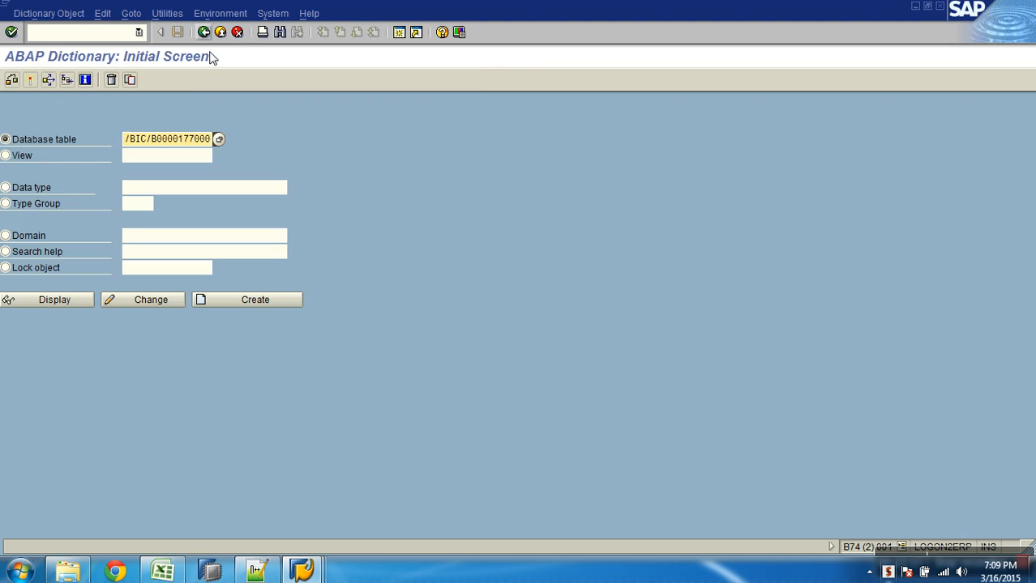
Display table /BIC/PZGEOGRPHY in SE11 and run its contents selection
{"action": "left_click", "coordinate": [134, 143]}
{"action": "key", "text": "Delete"}
{"action": "key", "text": "Delete"}
{"action": "key", "text": "Delete"}
{"action": "key", "text": "Delete"}
{"action": "key", "text": "Delete"}
{"action": "key", "text": "Delete"}
{"action": "key", "text": "Delete"}
{"action": "key", "text": "Delete"}
{"action": "key", "text": "Delete"}
{"action": "key", "text": "Delete"}
{"action": "key", "text": "Delete"}
{"action": "key", "text": "Delete"}
{"action": "key", "text": "Delete"}
{"action": "key", "text": "Delete"}
{"action": "key", "text": "Delete"}
{"action": "key", "text": "Delete"}
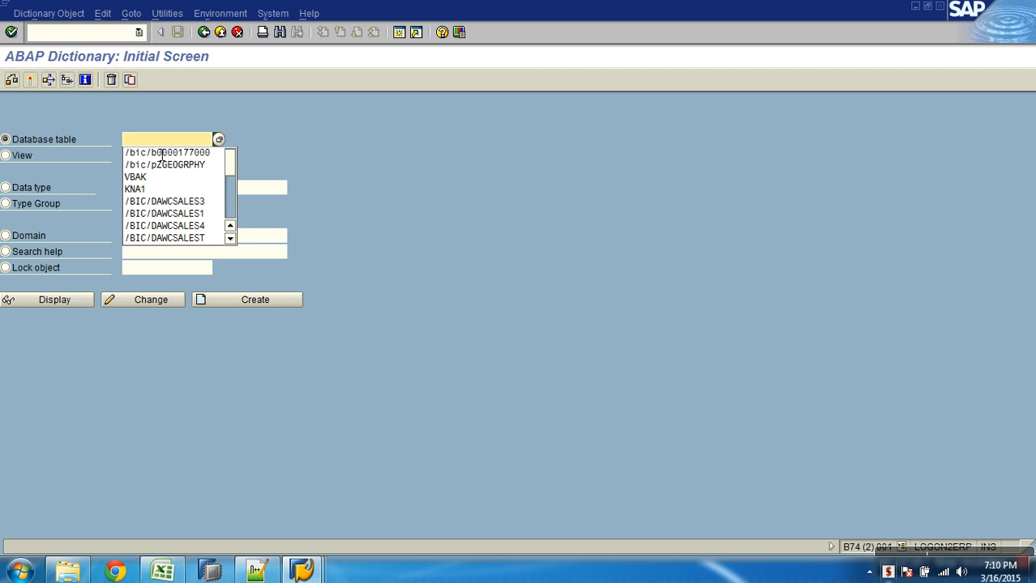
{"action": "left_click", "coordinate": [165, 164]}
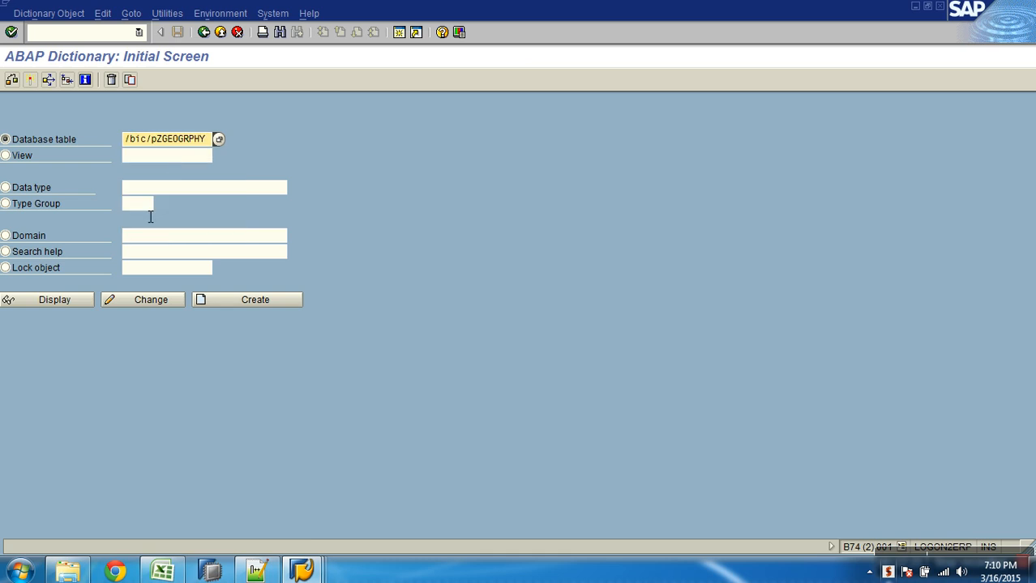
{"action": "left_click", "coordinate": [76, 301]}
{"action": "left_click", "coordinate": [281, 80]}
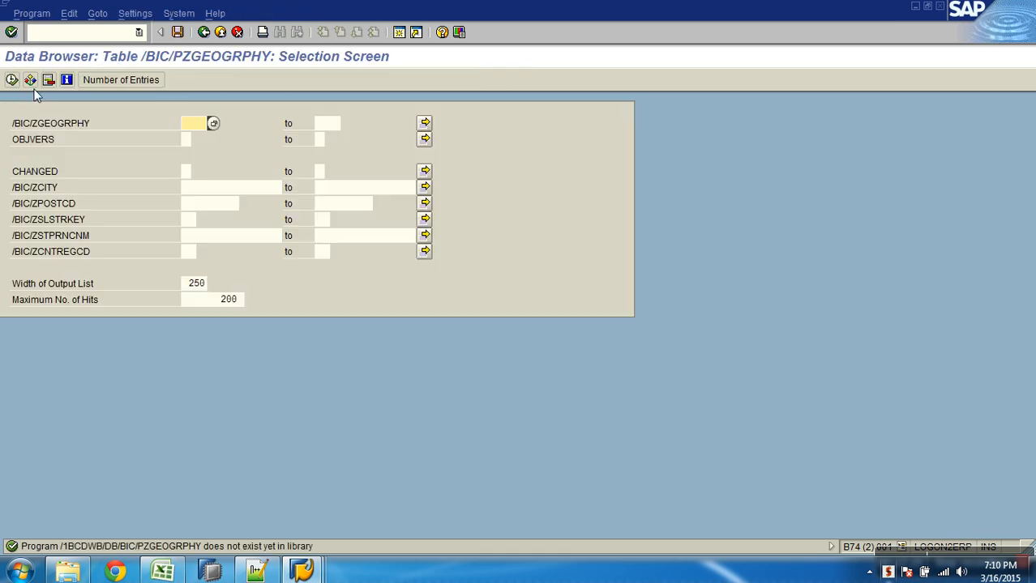
{"action": "left_click", "coordinate": [13, 80]}
Remove the 200-hit limit to list all 656 entries, then return to the field definitions
{"action": "left_click", "coordinate": [204, 32]}
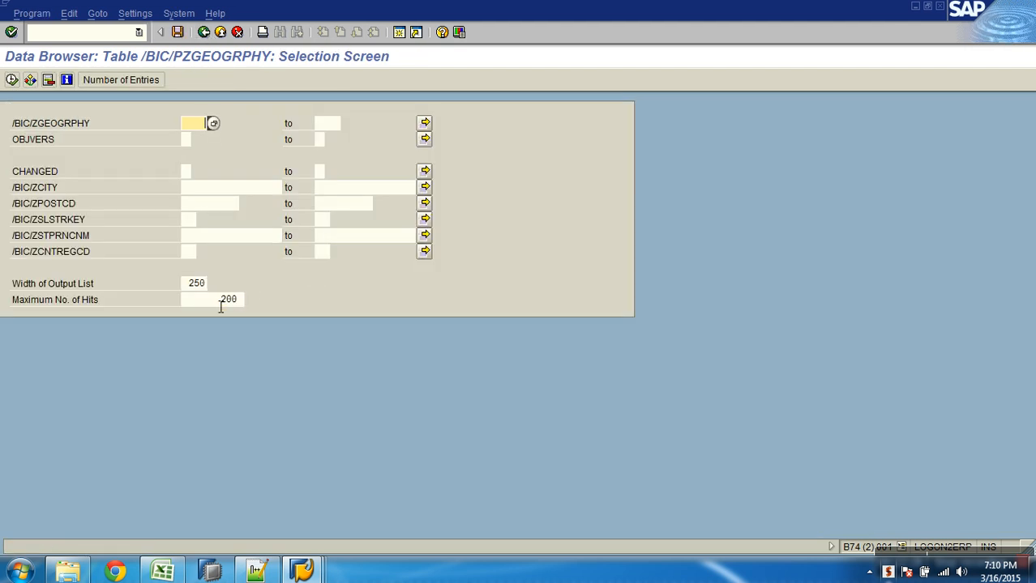
{"action": "left_click_drag", "start_coordinate": [220, 300], "coordinate": [292, 301]}
{"action": "key", "text": "Delete"}
{"action": "key", "text": "F8"}
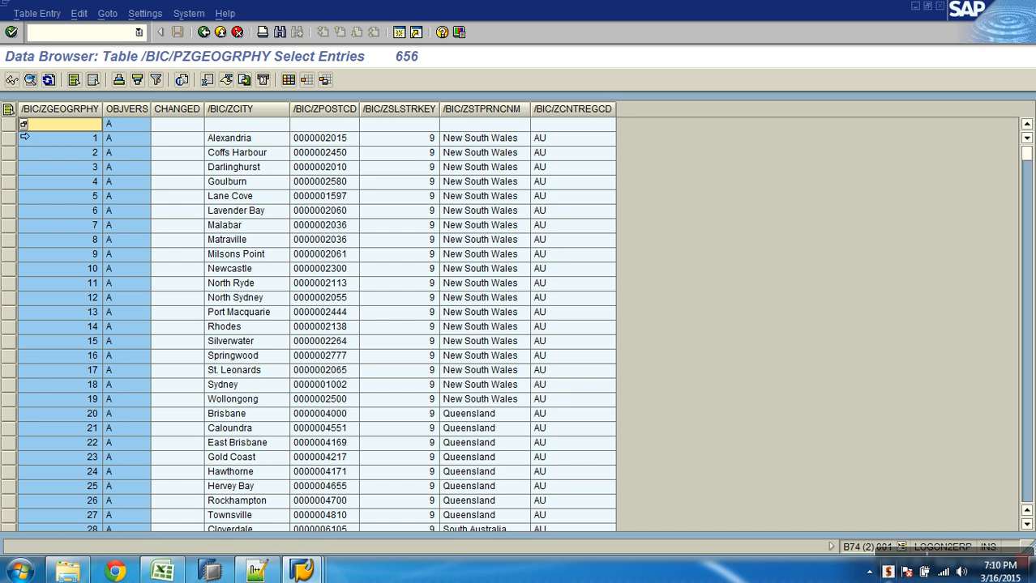
{"action": "left_click", "coordinate": [10, 127]}
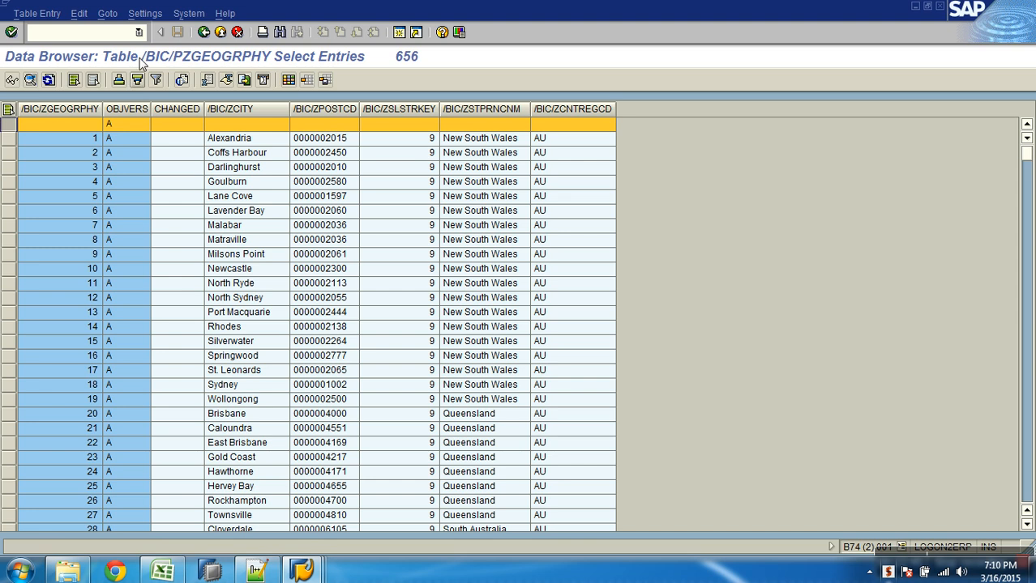
{"action": "left_click", "coordinate": [200, 36]}
{"action": "left_click", "coordinate": [200, 35]}
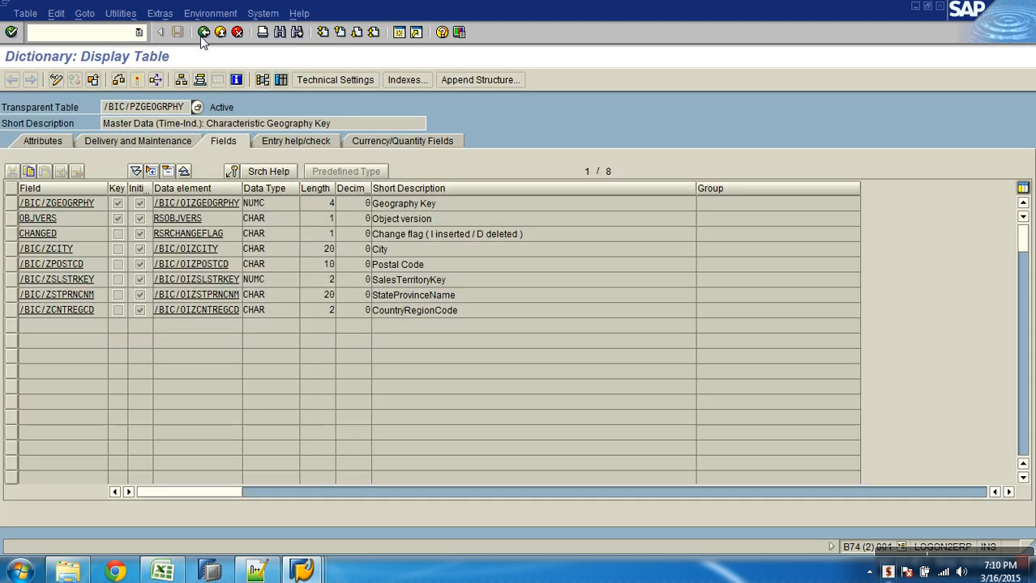
Change the SE11 table name to /BIC/SZGEOGRPHY, display it and open Contents
{"action": "left_click", "coordinate": [201, 37]}
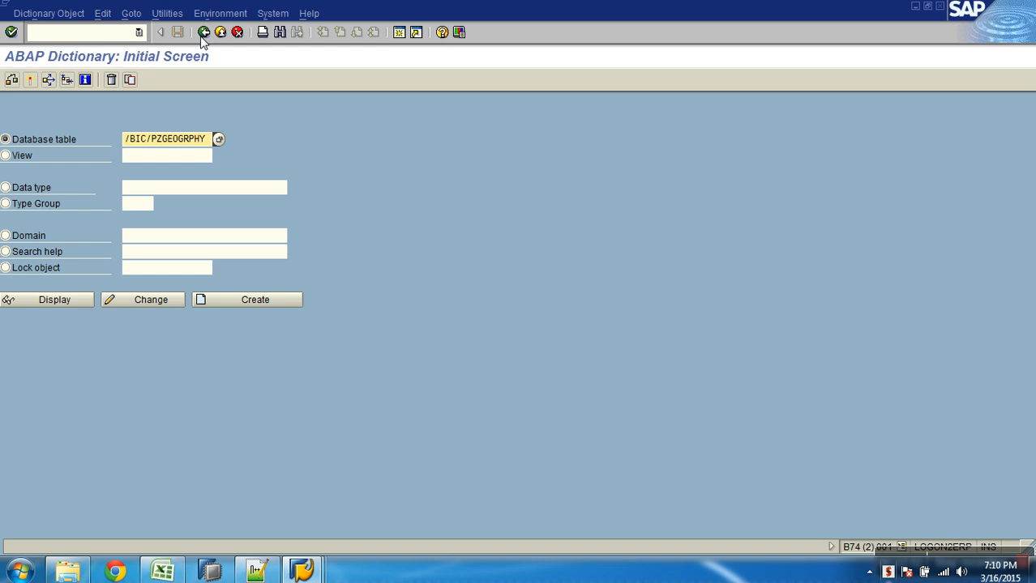
{"action": "left_click", "coordinate": [161, 141]}
{"action": "key", "text": "BackSpace"}
{"action": "type", "text": "s"}
{"action": "left_click", "coordinate": [55, 301]}
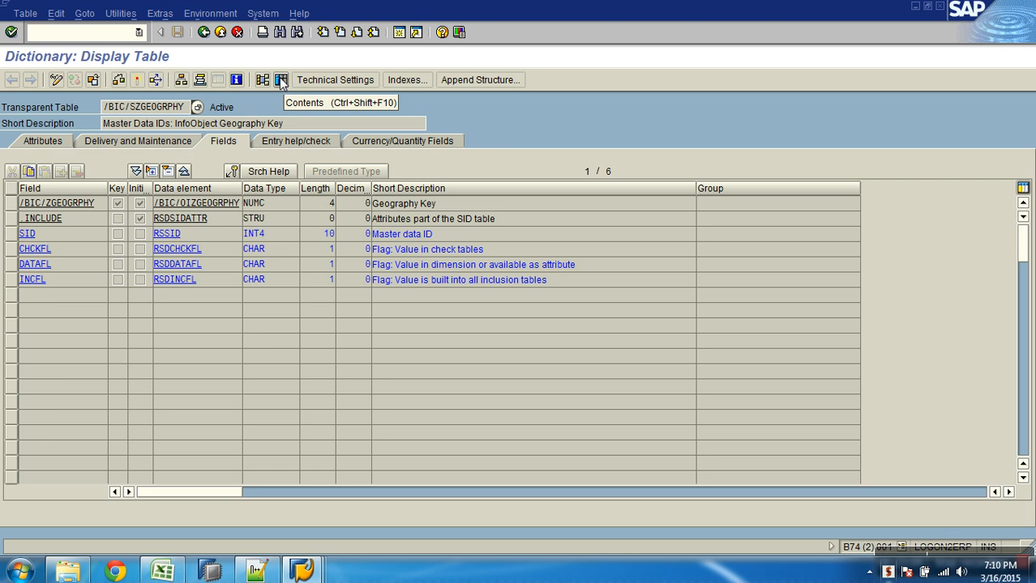
{"action": "left_click", "coordinate": [281, 81]}
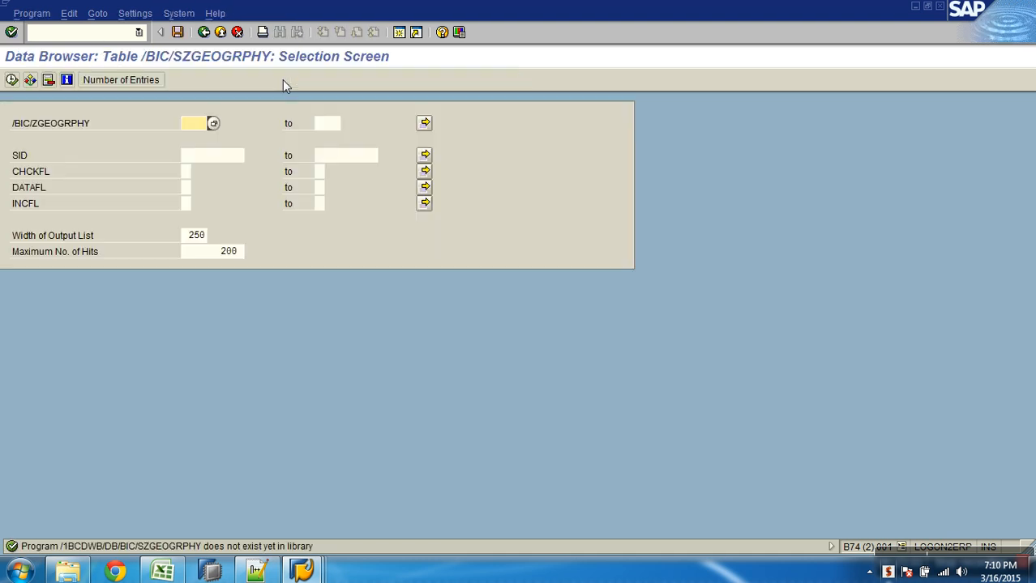
List all 656 /BIC/SZGEOGRPHY entries after clearing the 200-hit limit
{"action": "key", "text": "F8"}
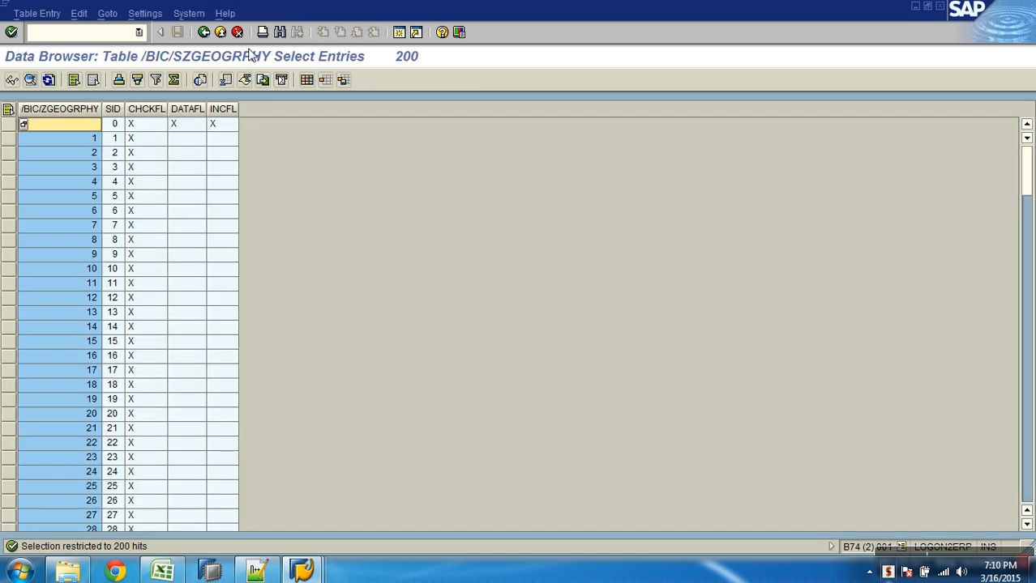
{"action": "left_click", "coordinate": [203, 31]}
{"action": "double_click", "coordinate": [199, 256]}
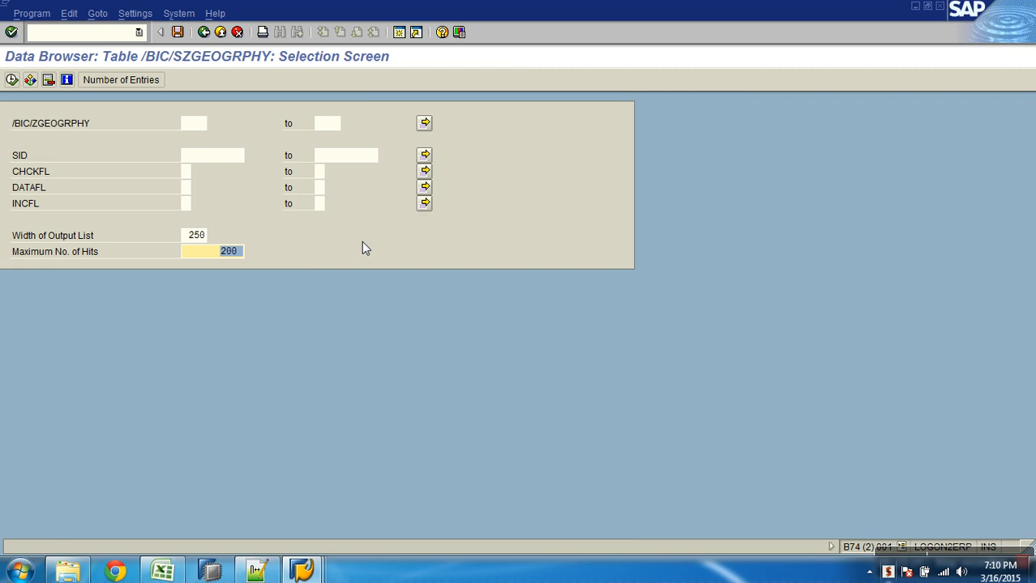
{"action": "key", "text": "Delete"}
{"action": "key", "text": "F8"}
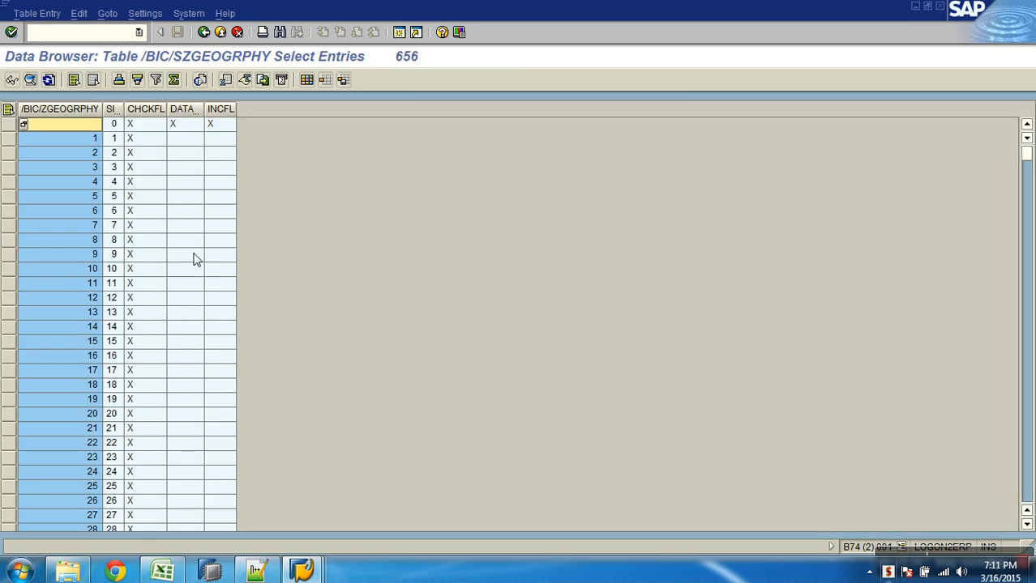
{"action": "scroll", "coordinate": [81, 273], "scroll_direction": "down", "scroll_amount": 9}
{"action": "scroll", "coordinate": [71, 271], "scroll_direction": "down", "scroll_amount": 5}
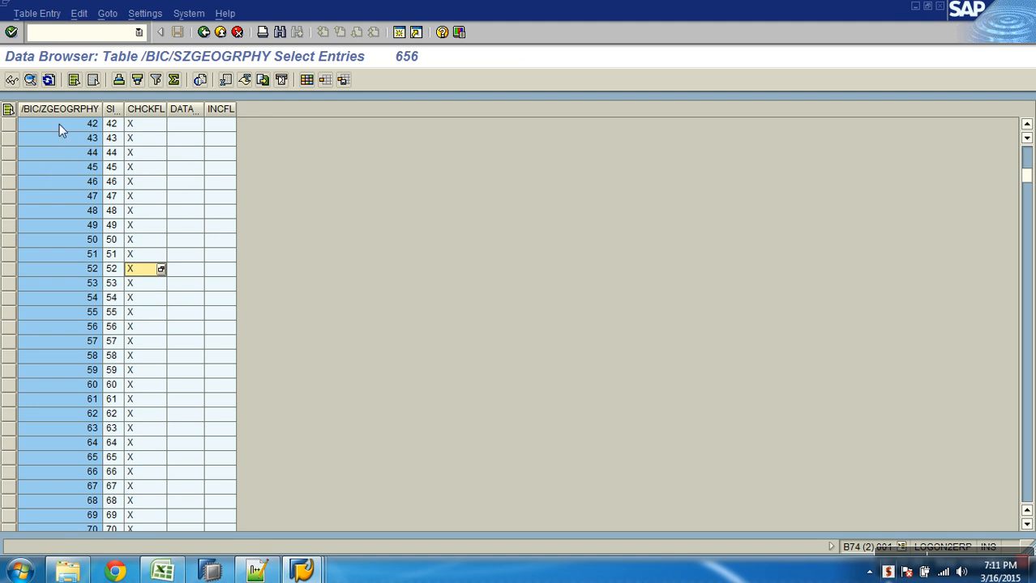
Compare the key and SID columns, check the SID field's INT4 type, and return to SE11
{"action": "left_click", "coordinate": [83, 119]}
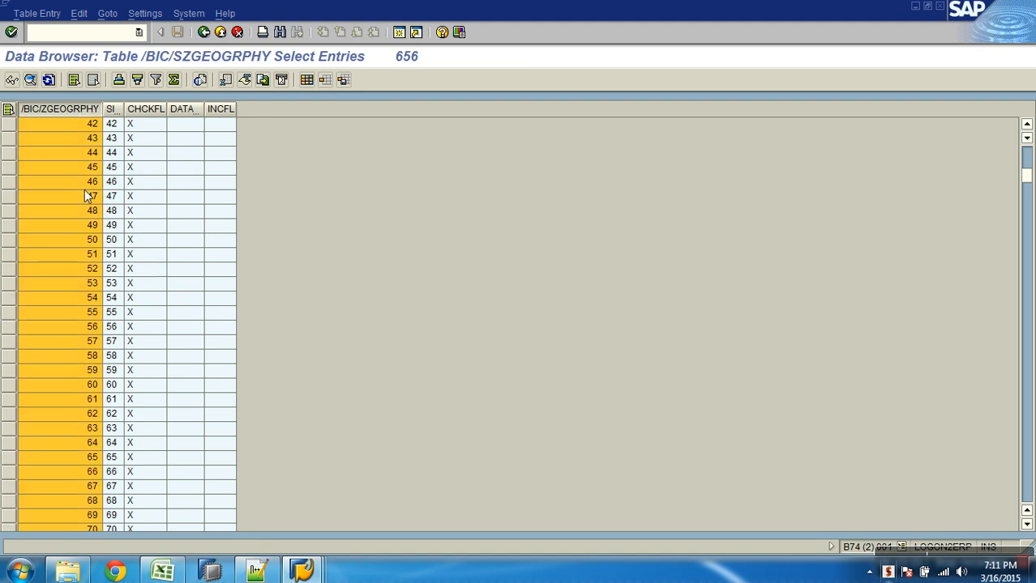
{"action": "left_click", "coordinate": [111, 110]}
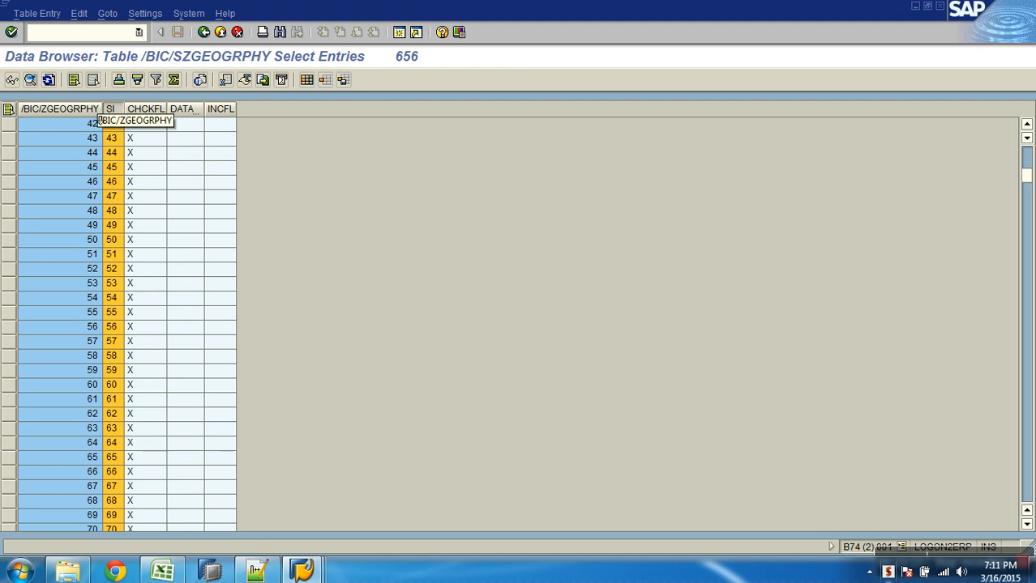
{"action": "left_click", "coordinate": [91, 126]}
{"action": "left_click", "coordinate": [111, 126]}
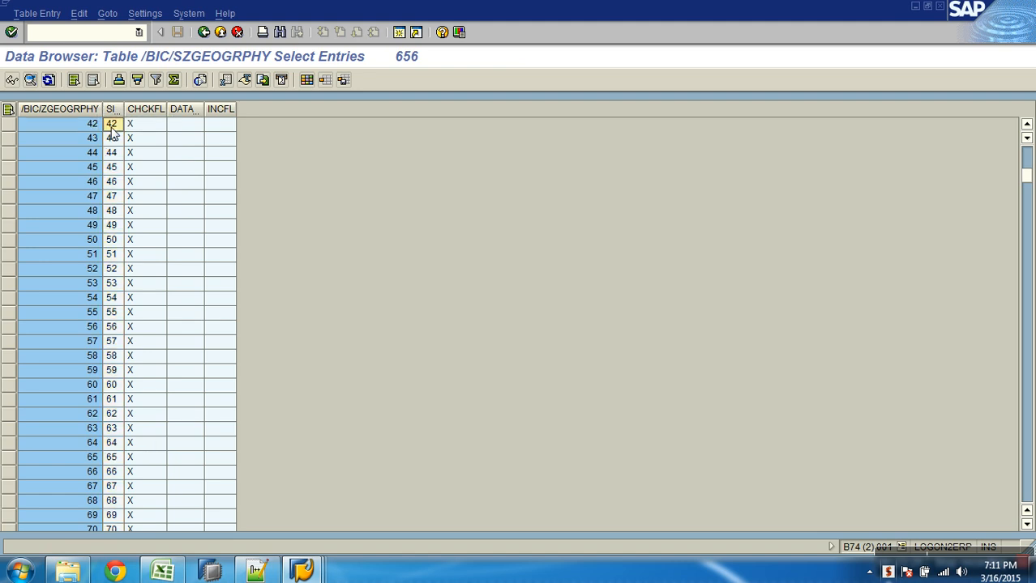
{"action": "left_click", "coordinate": [204, 32]}
{"action": "left_click", "coordinate": [203, 32]}
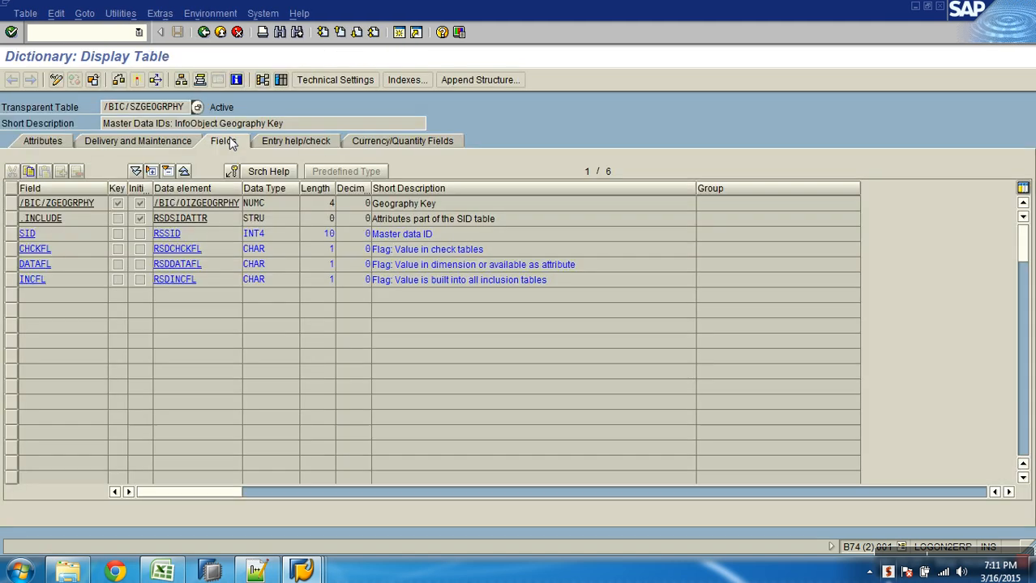
{"action": "left_click", "coordinate": [276, 235]}
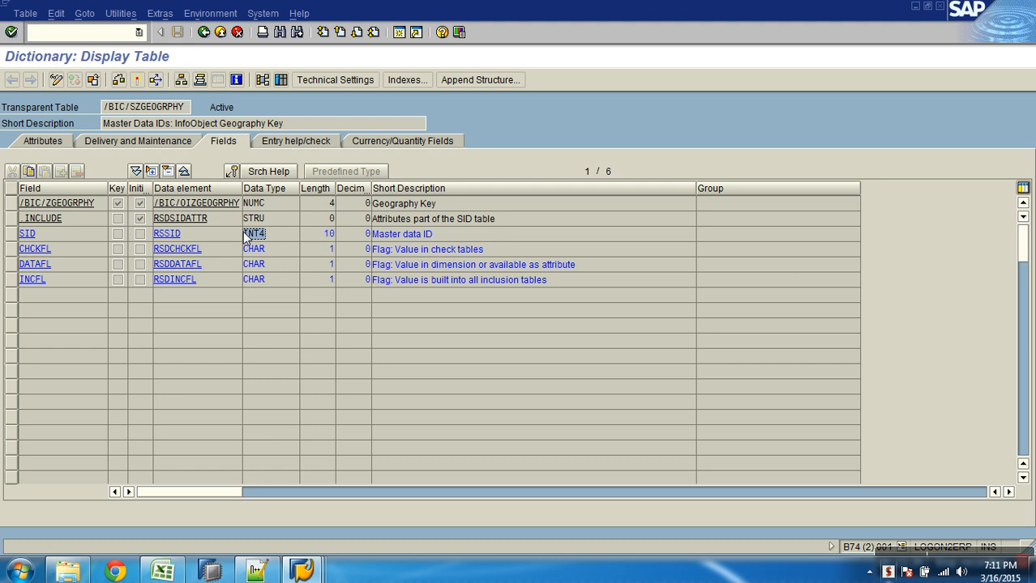
{"action": "left_click", "coordinate": [202, 32]}
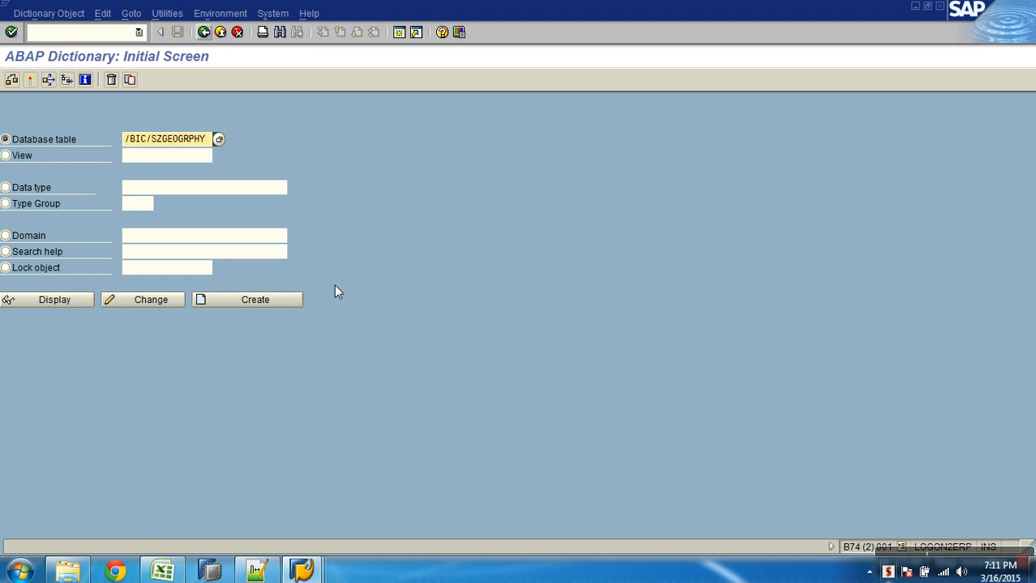
Open the Geography Key characteristic and view its Attributes tab
{"action": "mouse_move", "coordinate": [302, 571]}
{"action": "left_click", "coordinate": [293, 512]}
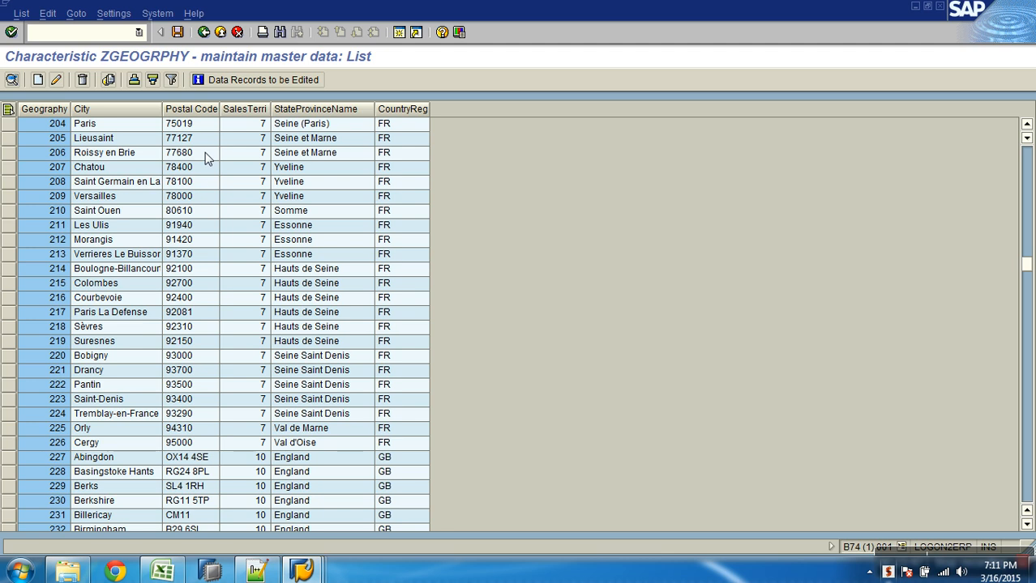
{"action": "left_click", "coordinate": [203, 31]}
{"action": "left_click", "coordinate": [203, 32]}
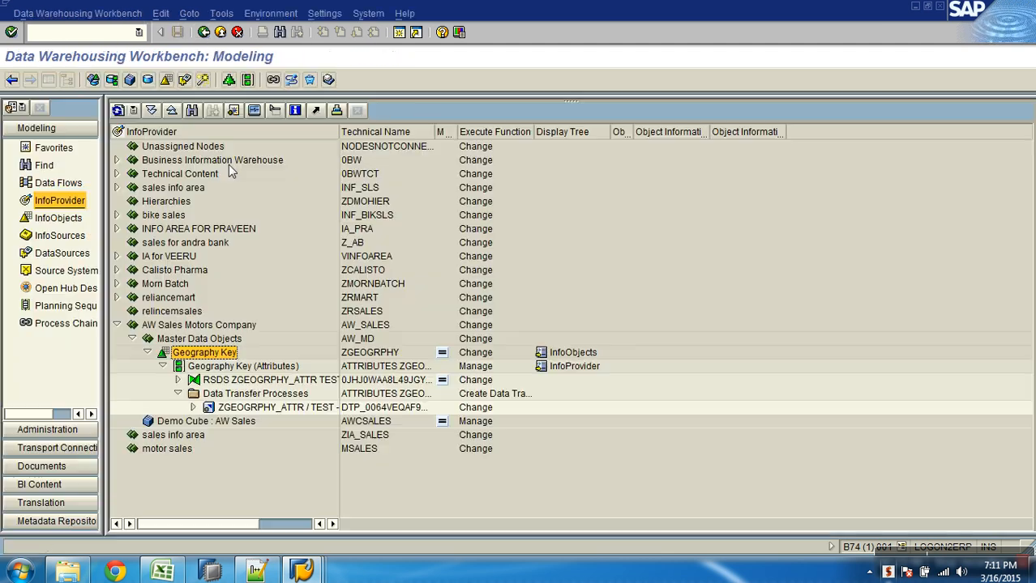
{"action": "double_click", "coordinate": [209, 355]}
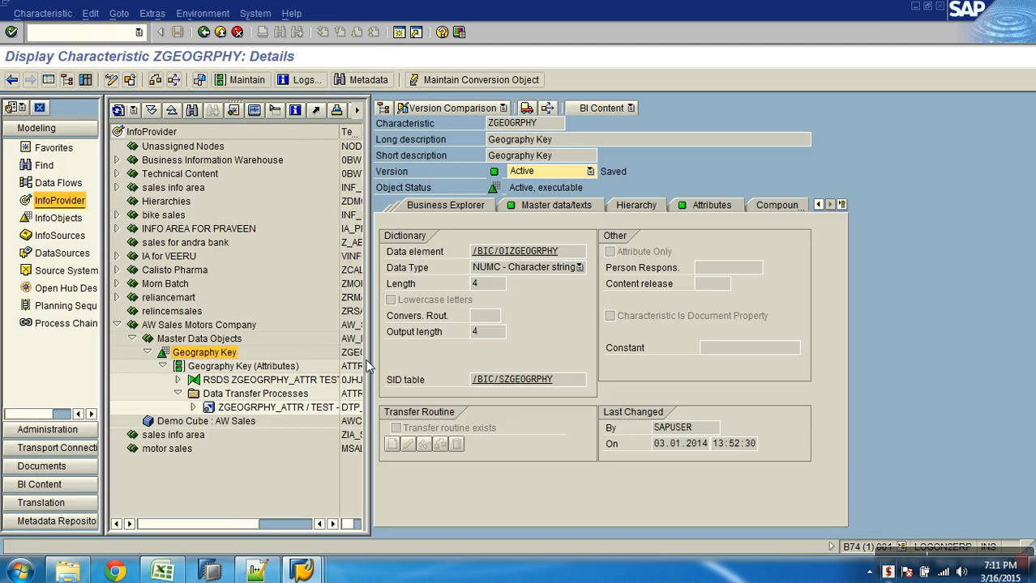
{"action": "left_click", "coordinate": [692, 206]}
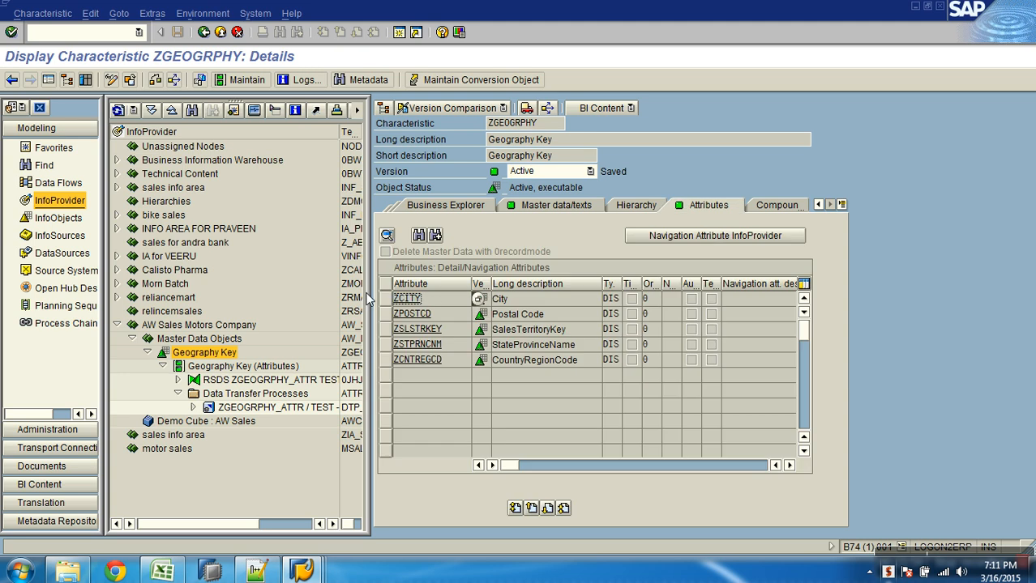
Display the City SID table /BIC/SZCITY in SE11
{"action": "key", "text": "alt+Tab"}
{"action": "left_click_drag", "start_coordinate": [157, 141], "coordinate": [223, 144]}
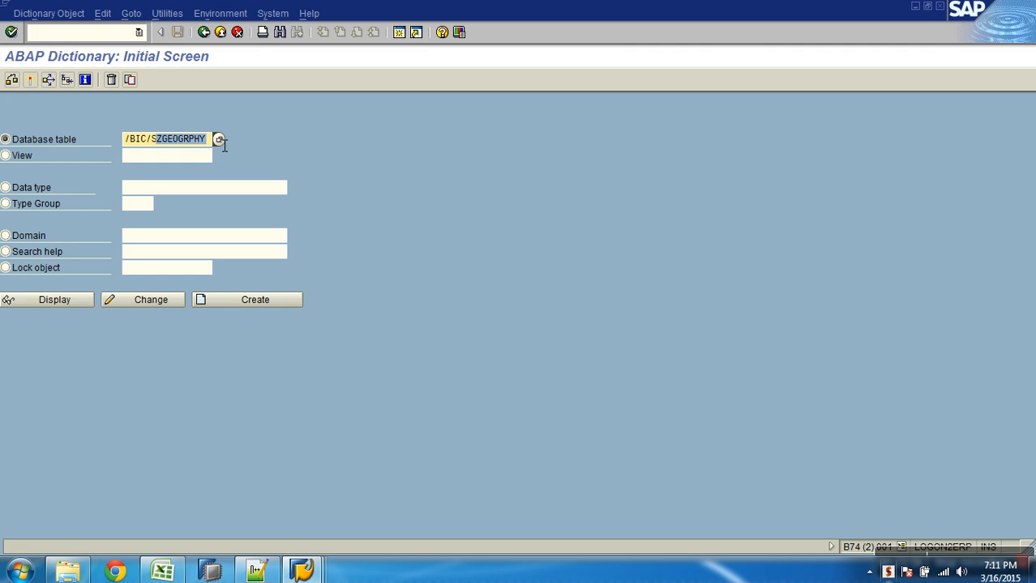
{"action": "type", "text": "ZCITY"}
{"action": "left_click", "coordinate": [76, 307]}
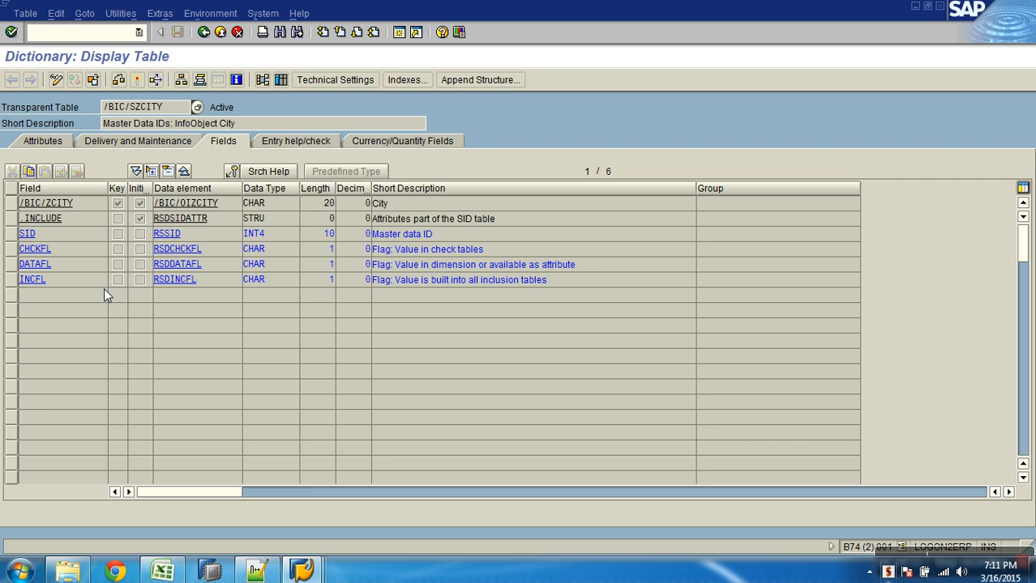
List /BIC/SZCITY contents, a single blank City entry with SID 0, then go back
{"action": "left_click", "coordinate": [289, 81]}
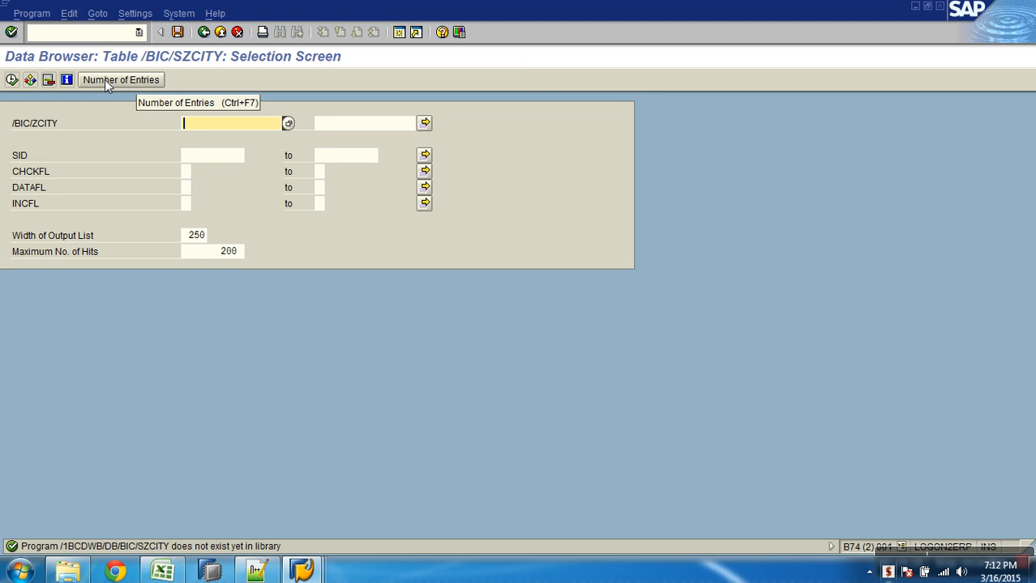
{"action": "left_click", "coordinate": [12, 81]}
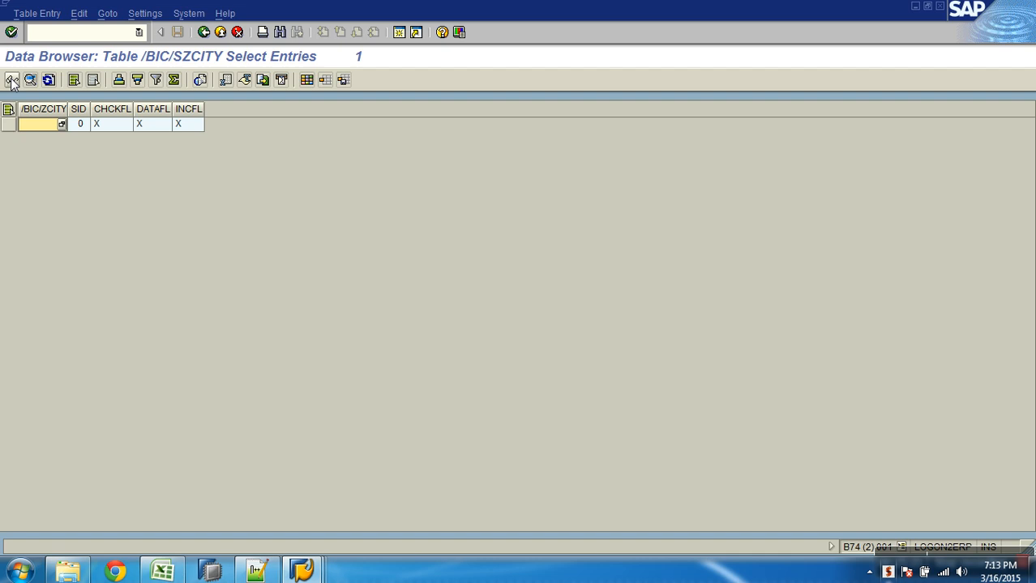
{"action": "left_click", "coordinate": [11, 80]}
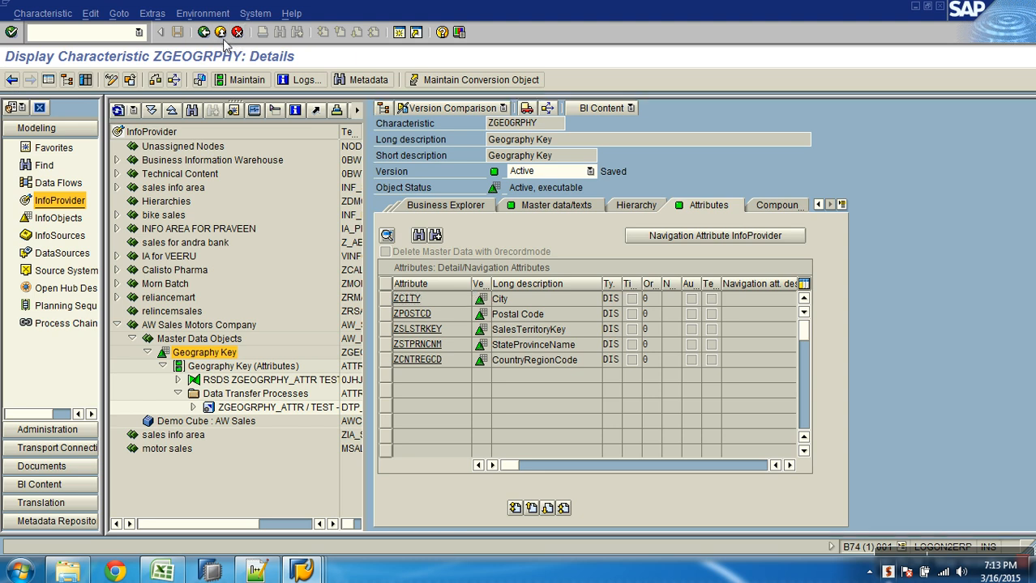
Display Geography Key's downward data flow: flat file source, Geography Attr DS, transformation, attributes
{"action": "left_click", "coordinate": [220, 33]}
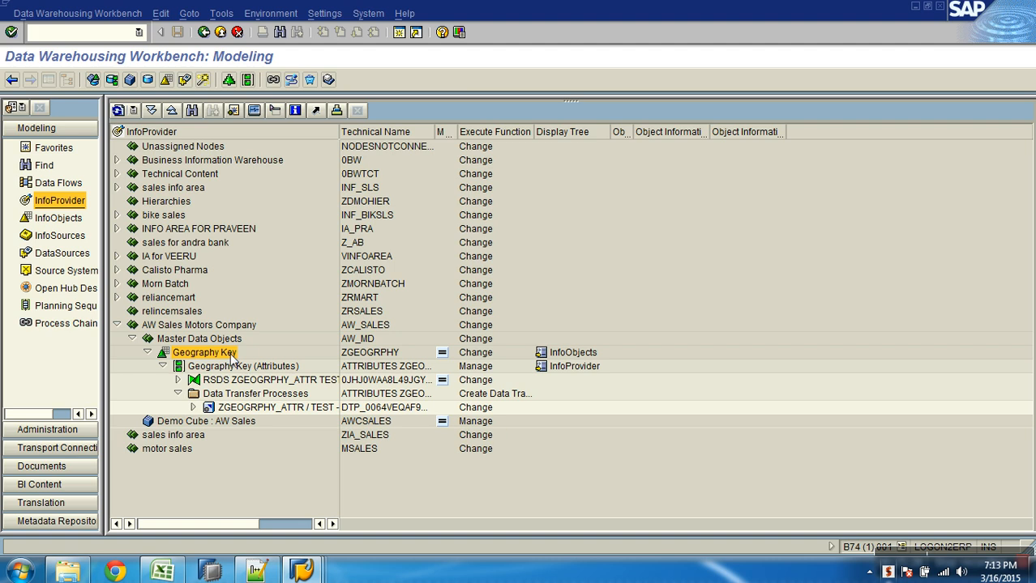
{"action": "right_click", "coordinate": [220, 355]}
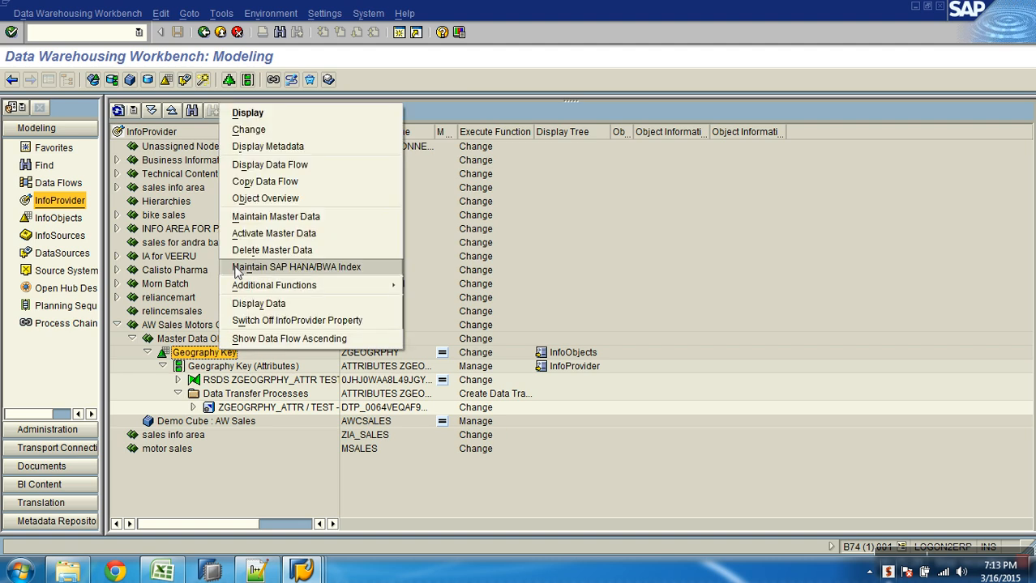
{"action": "left_click", "coordinate": [272, 165]}
{"action": "left_click", "coordinate": [383, 433]}
{"action": "left_click", "coordinate": [383, 507]}
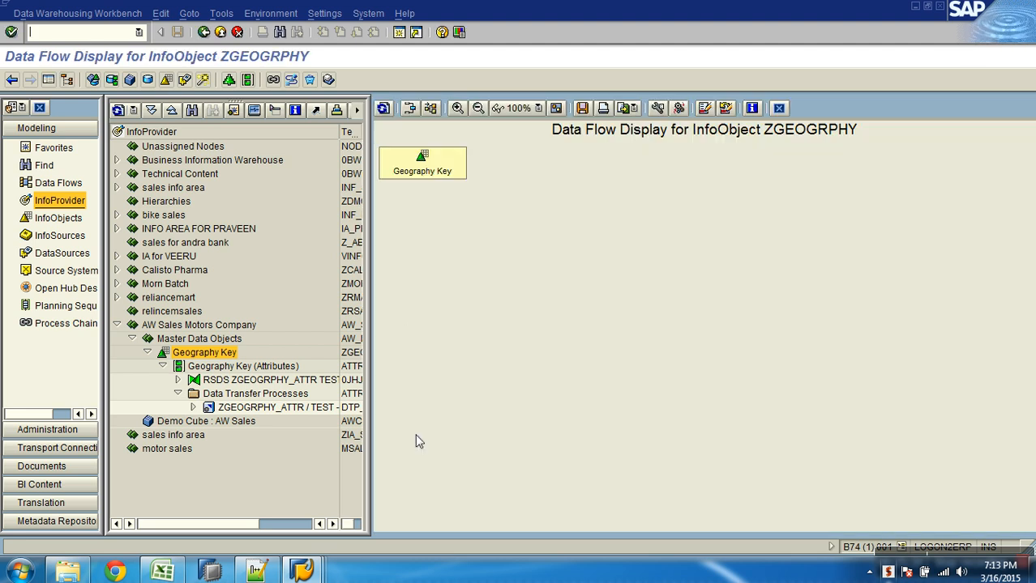
{"action": "left_click", "coordinate": [778, 109]}
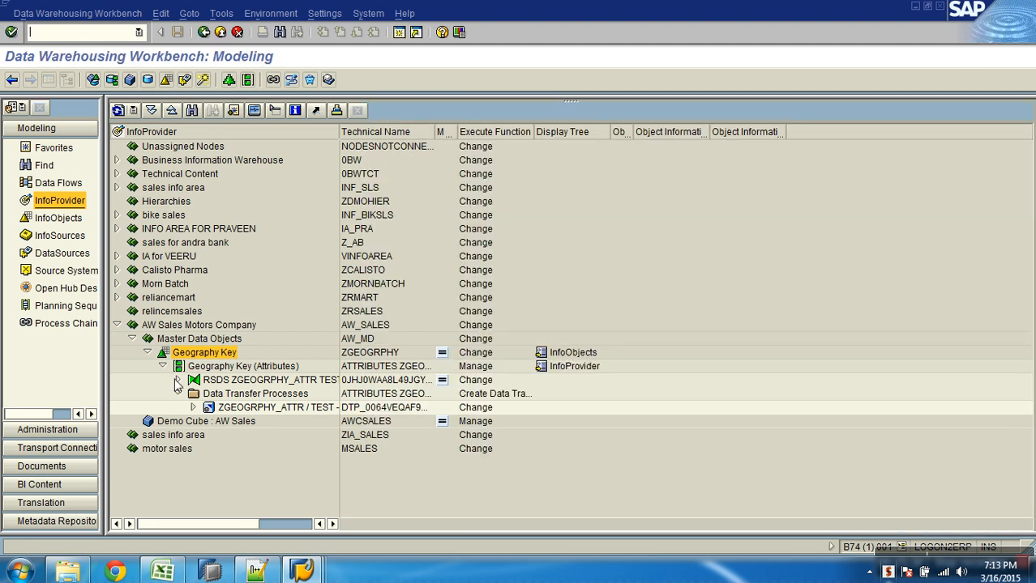
{"action": "right_click", "coordinate": [202, 357]}
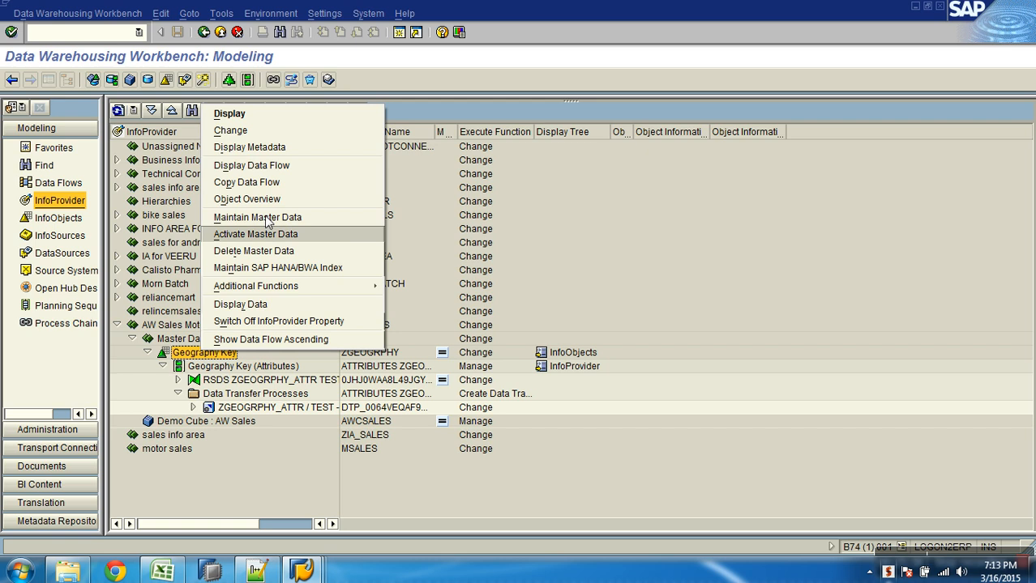
{"action": "left_click", "coordinate": [251, 166]}
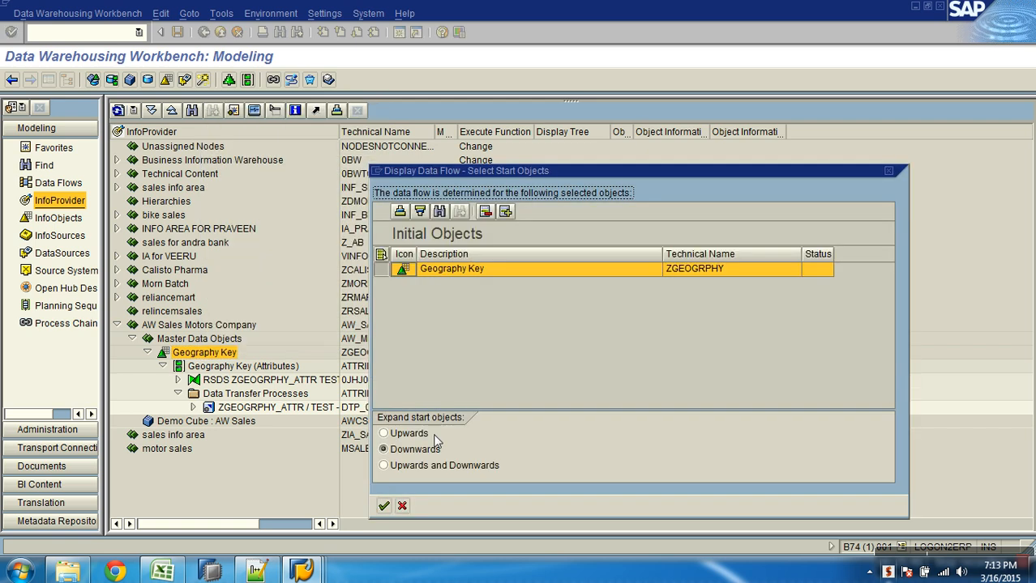
{"action": "left_click", "coordinate": [383, 507]}
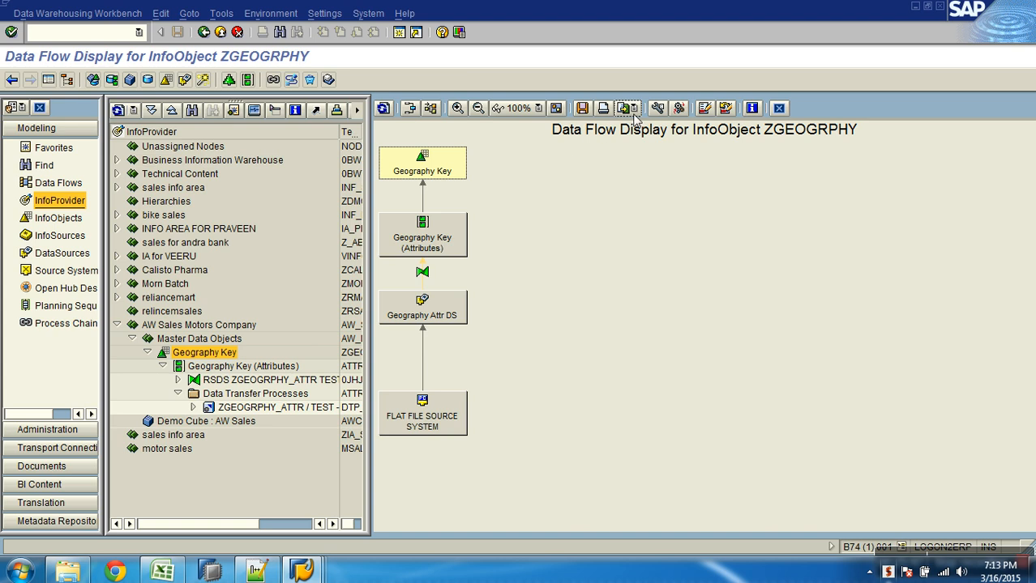
Label the ZGEOGRPHY data flow nodes with technical names, zoom in, and show runtime objects
{"action": "left_click", "coordinate": [660, 109]}
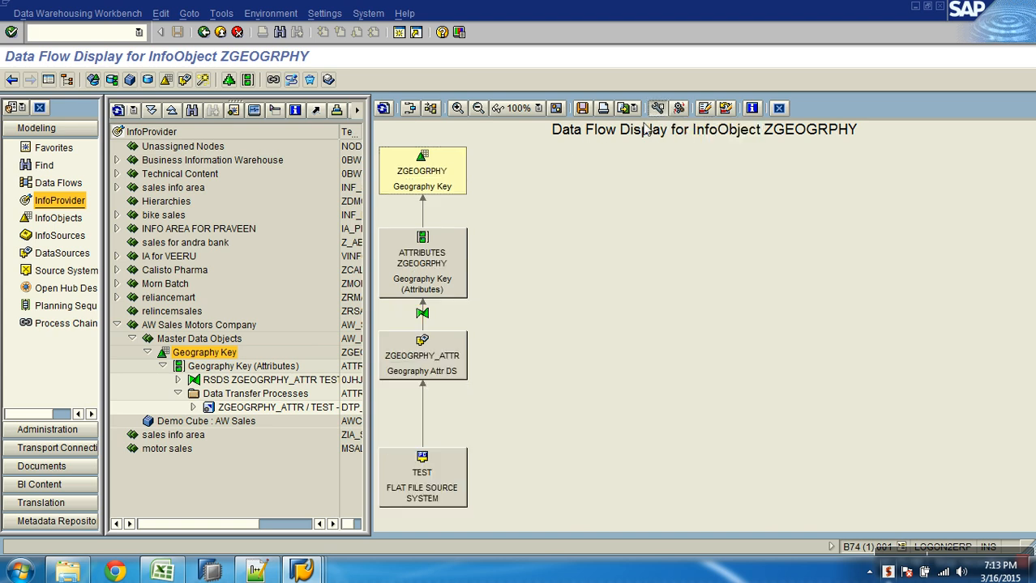
{"action": "left_click", "coordinate": [457, 109]}
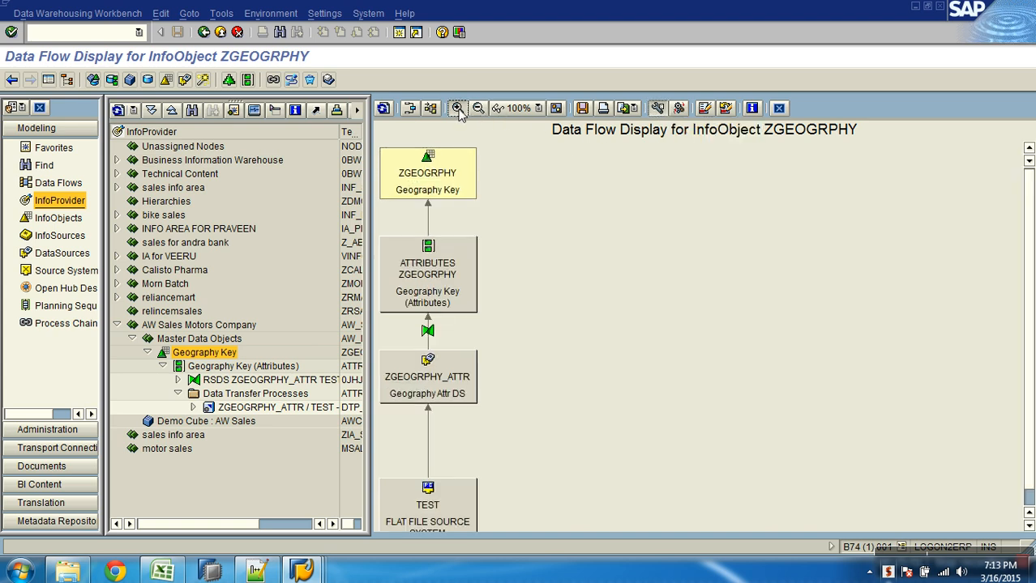
{"action": "left_click", "coordinate": [679, 109]}
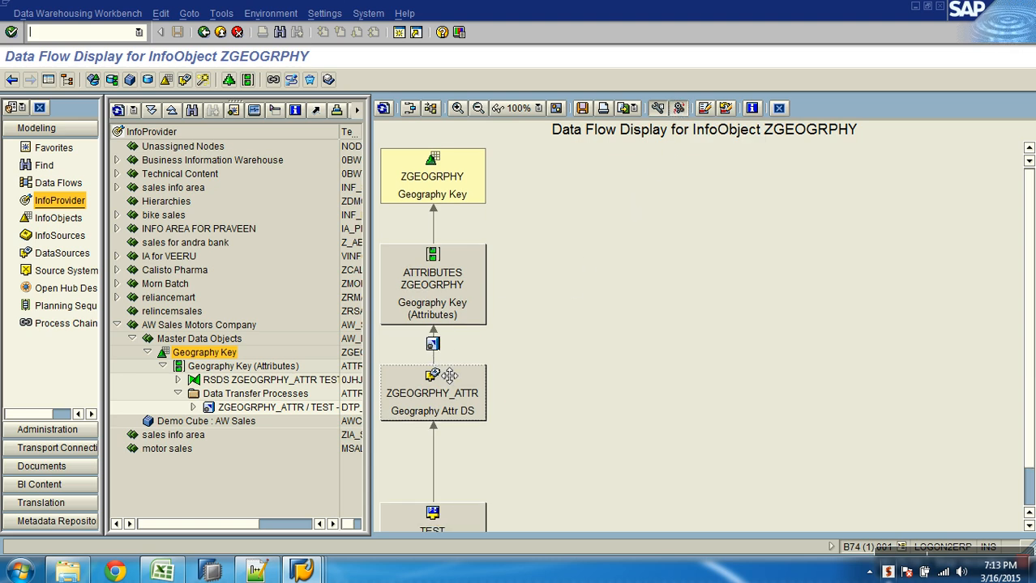
{"action": "left_click_drag", "start_coordinate": [449, 374], "coordinate": [524, 372]}
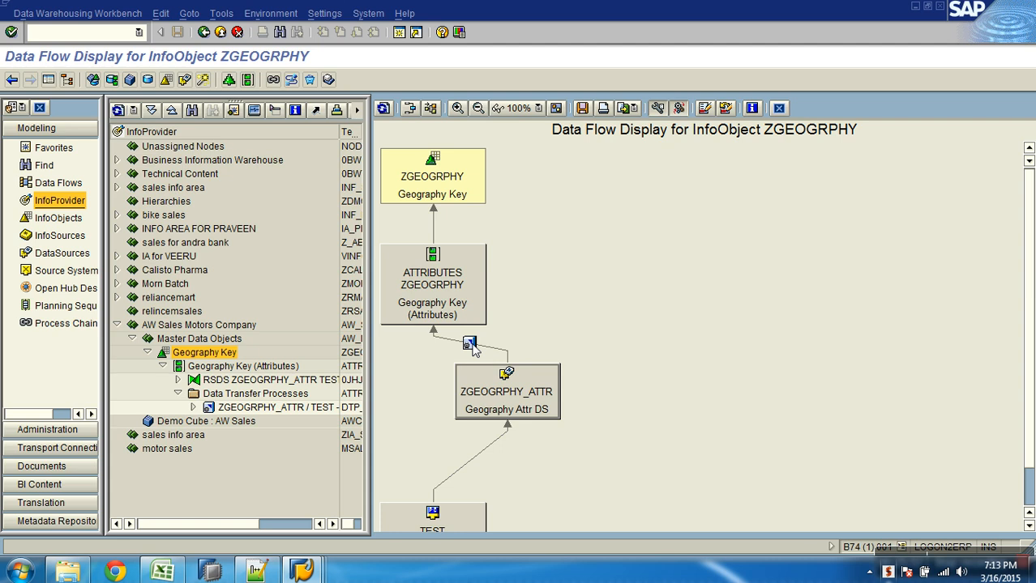
{"action": "left_click", "coordinate": [679, 109]}
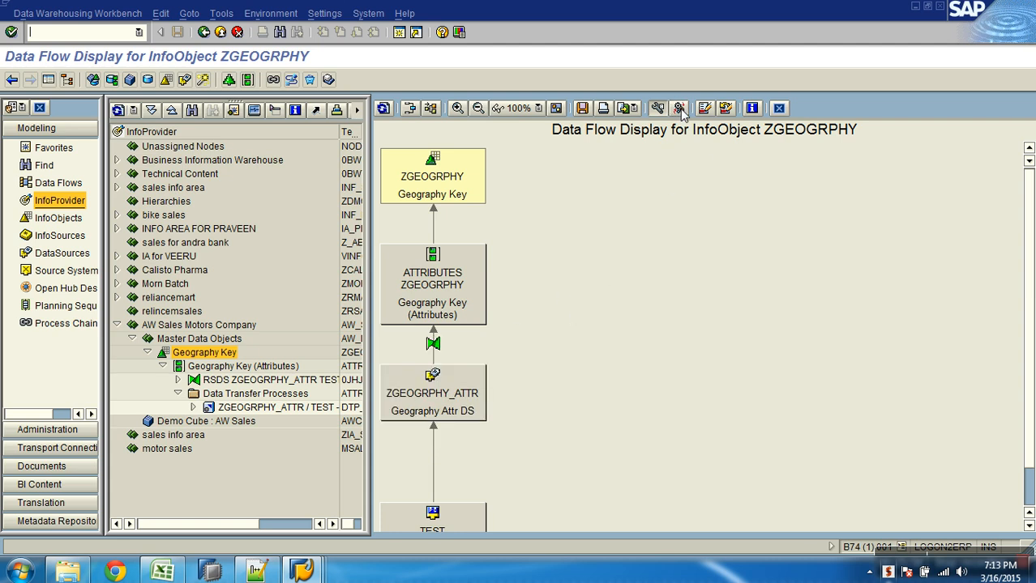
{"action": "left_click", "coordinate": [384, 109]}
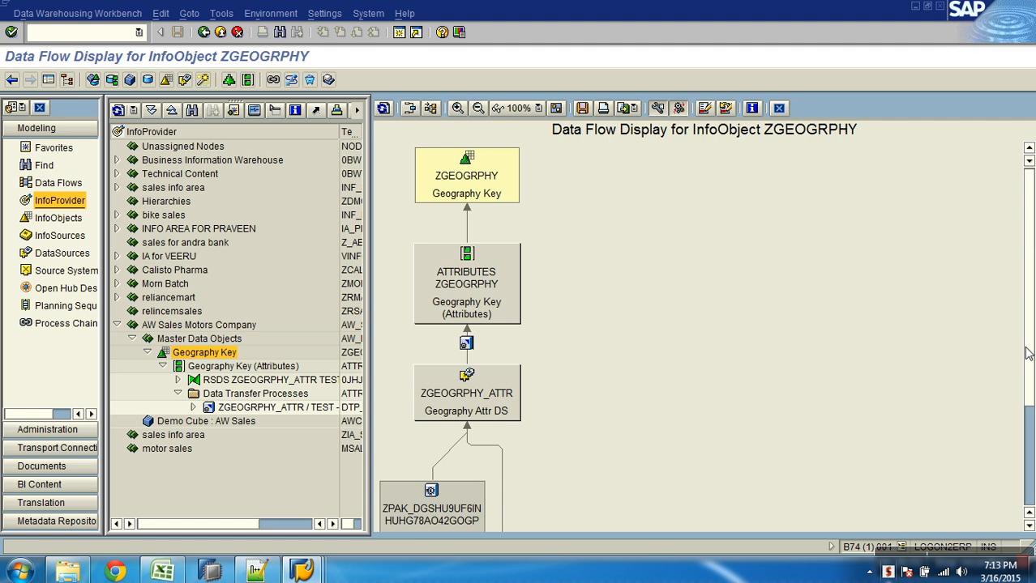
{"action": "scroll", "coordinate": [1027, 357], "scroll_direction": "down", "scroll_amount": 3}
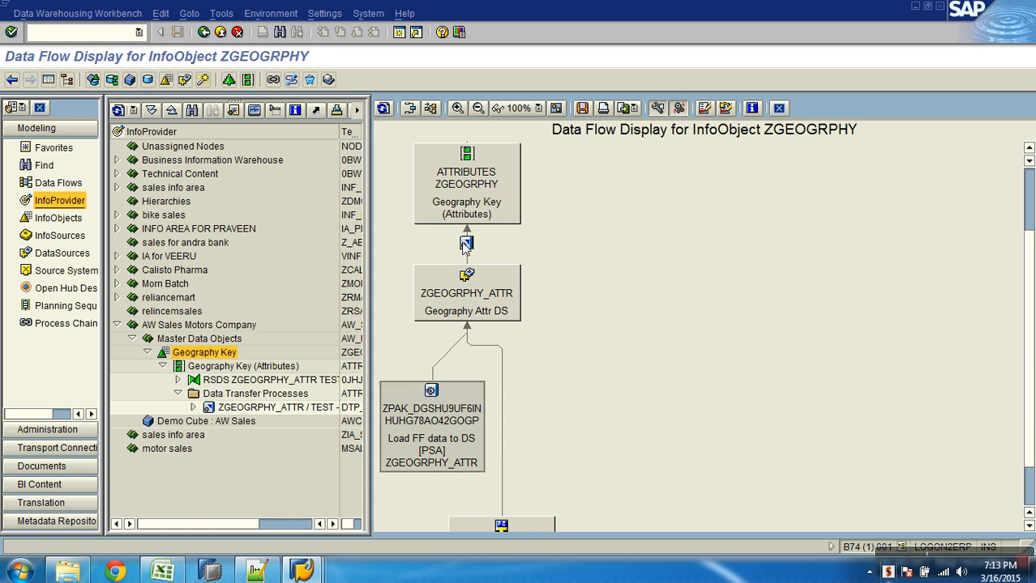
Review the DTP from ZGEOGRPHY_ATTR / TEST into ZGEOGRPHY, then return to the flow
{"action": "left_click_drag", "start_coordinate": [487, 276], "coordinate": [531, 267]}
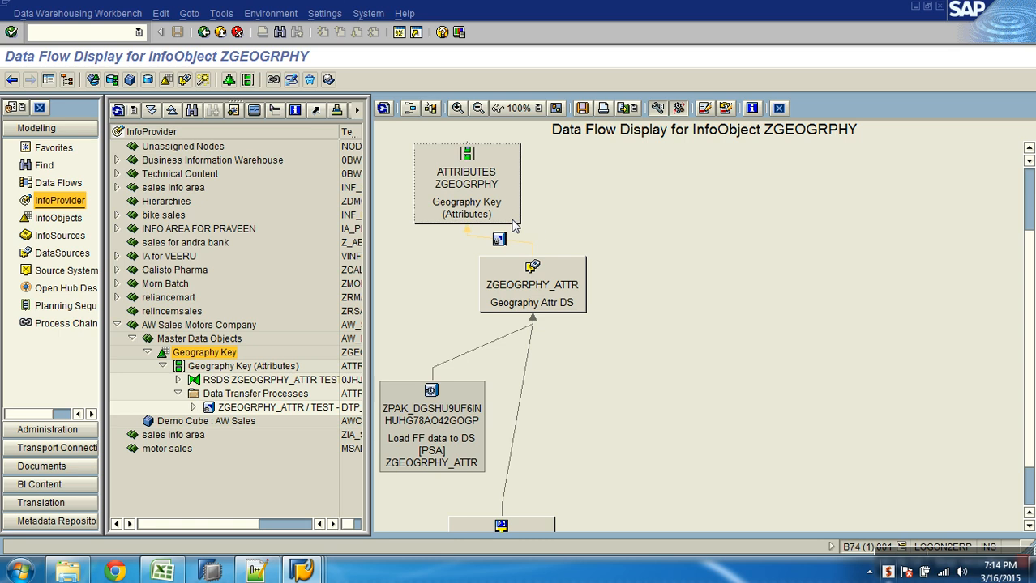
{"action": "double_click", "coordinate": [500, 240]}
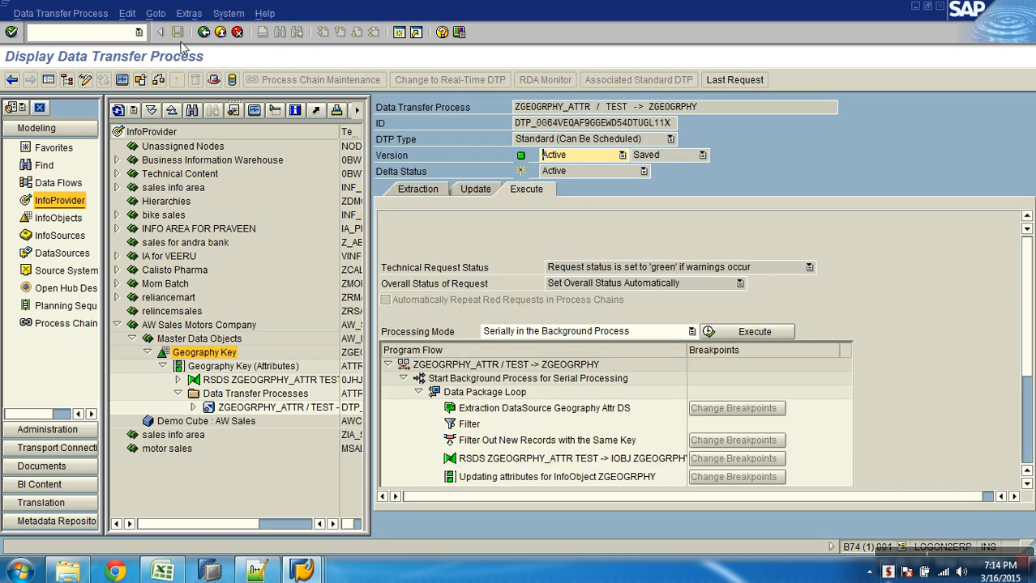
{"action": "left_click", "coordinate": [203, 32]}
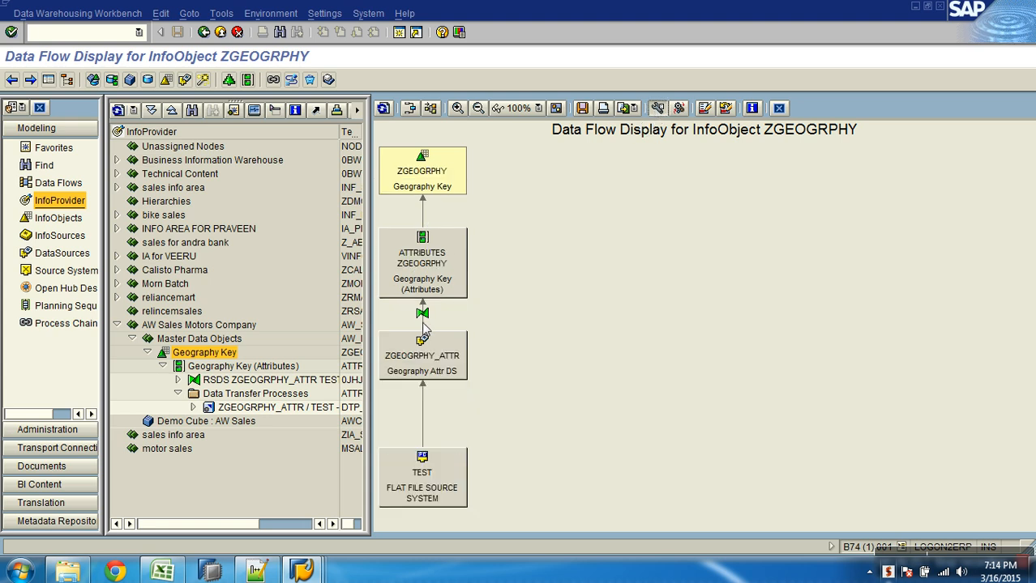
Show the InfoPackage node and rearrange the ATTRIBUTES ZGEOGRPHY and Geography Attr DS nodes
{"action": "left_click", "coordinate": [679, 108]}
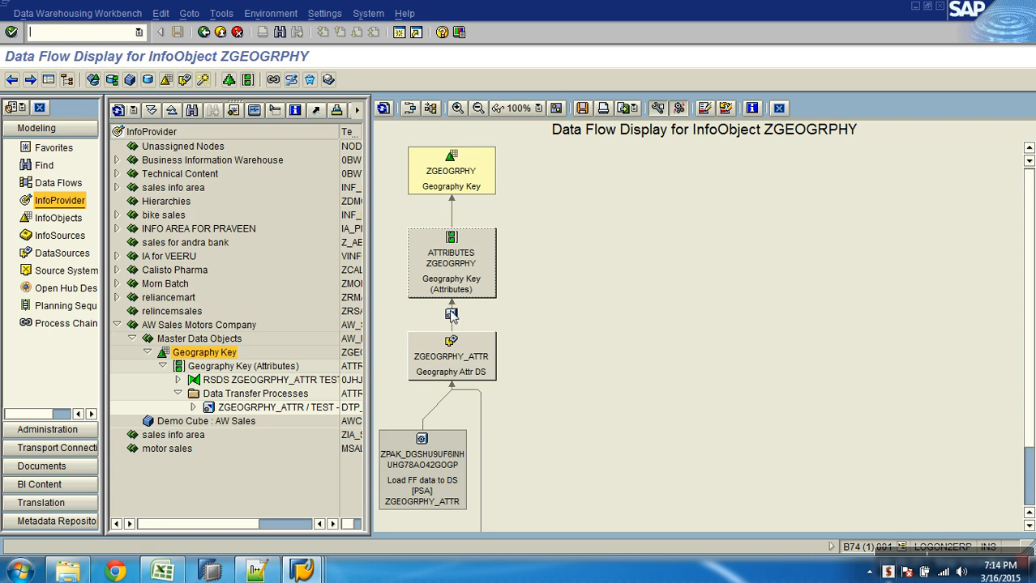
{"action": "left_click", "coordinate": [470, 242]}
{"action": "left_click_drag", "start_coordinate": [470, 242], "coordinate": [521, 238]}
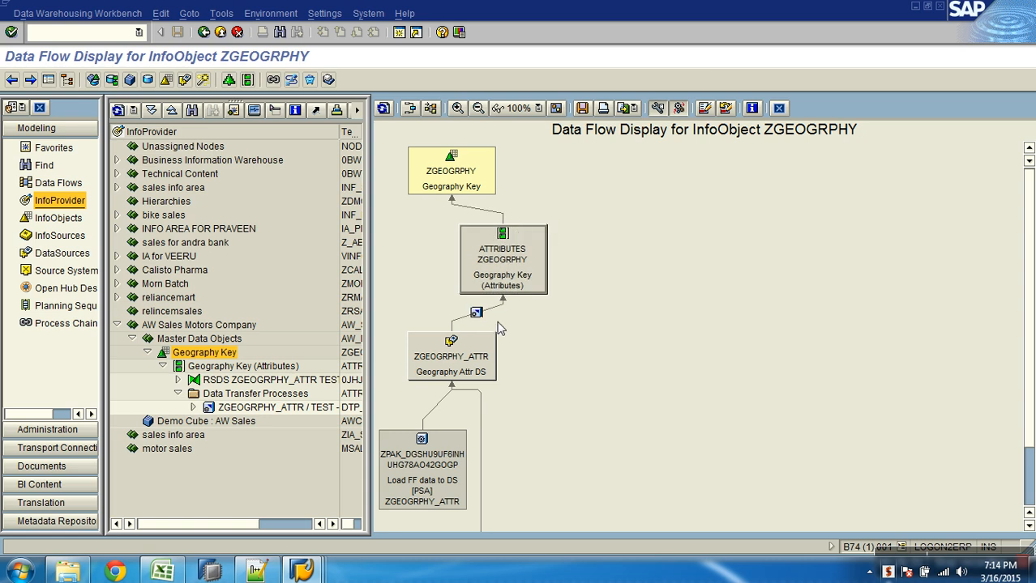
{"action": "left_click", "coordinate": [483, 343]}
{"action": "left_click_drag", "start_coordinate": [484, 343], "coordinate": [558, 381]}
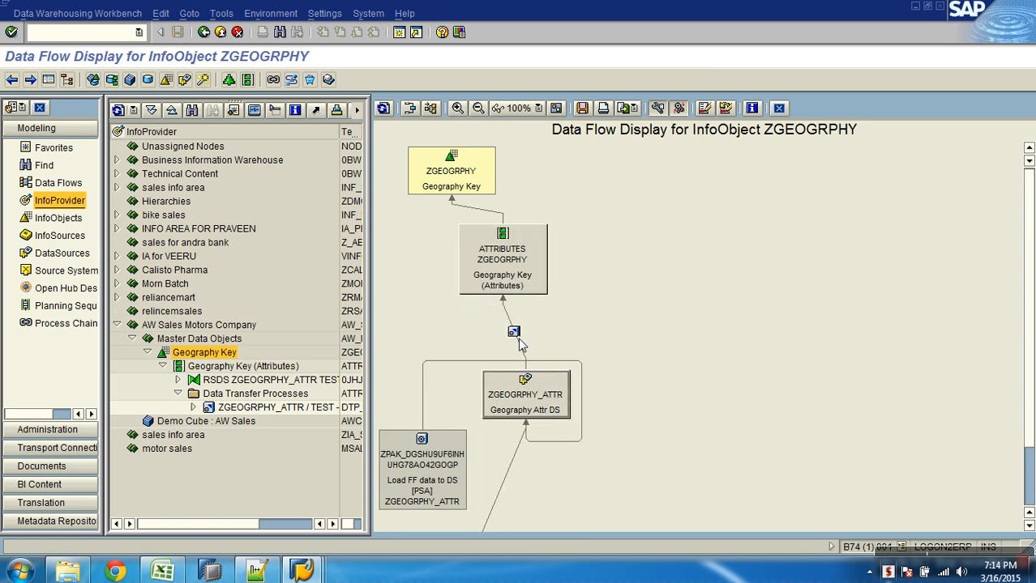
Display the DTP between the nodes, then exit to the Modeling tree
{"action": "right_click", "coordinate": [513, 333]}
{"action": "left_click", "coordinate": [513, 337]}
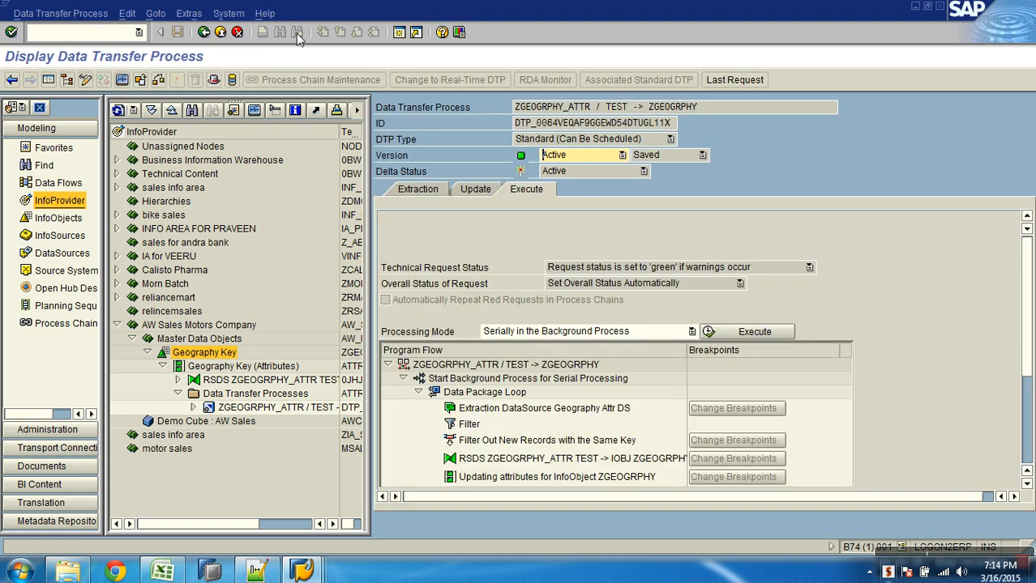
{"action": "left_click", "coordinate": [219, 32]}
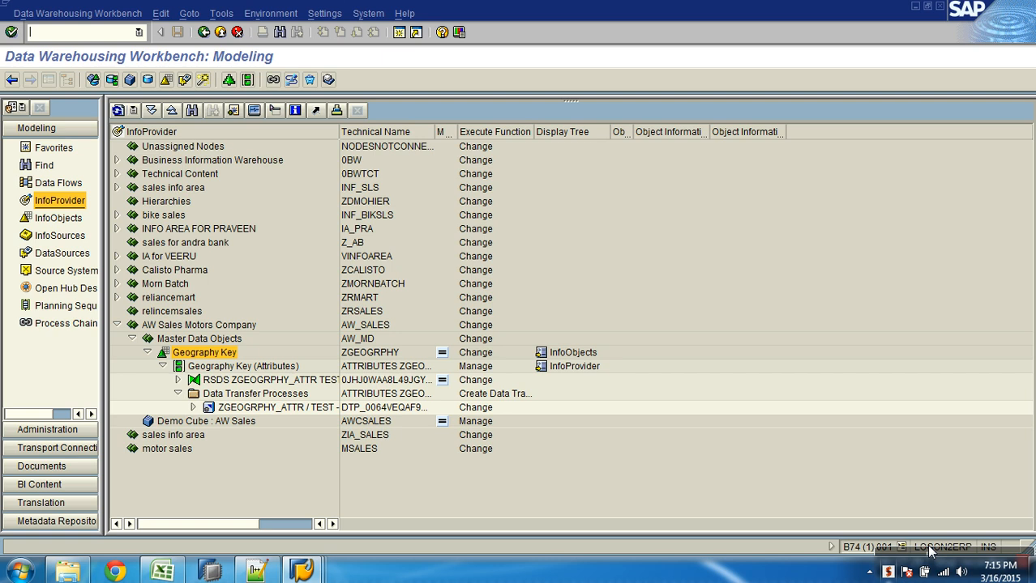
Collapse Geography Key in the InfoProvider tree, hiding its attributes, DataSource and DTP rows
{"action": "left_click", "coordinate": [154, 358]}
{"action": "left_click", "coordinate": [147, 353]}
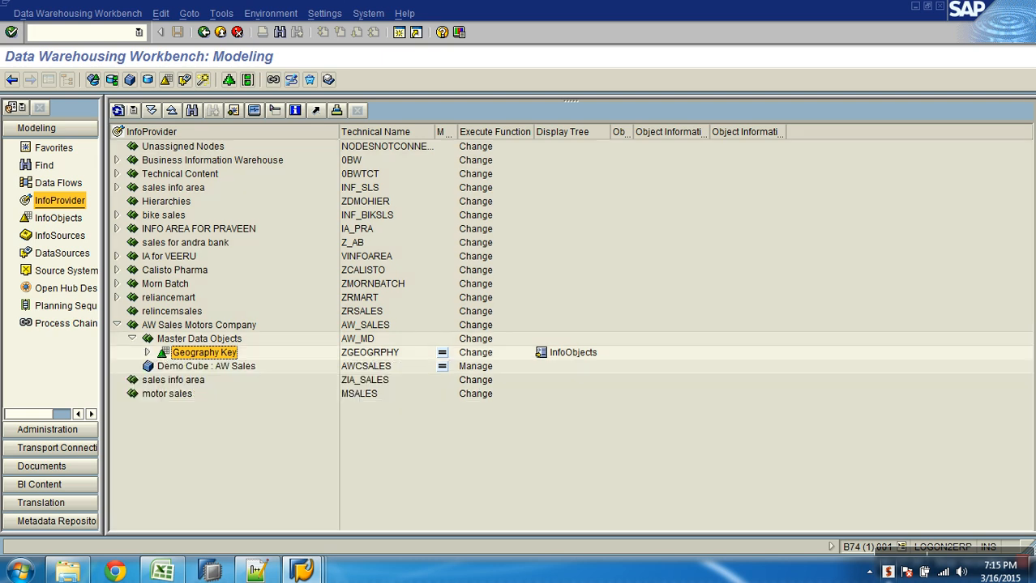